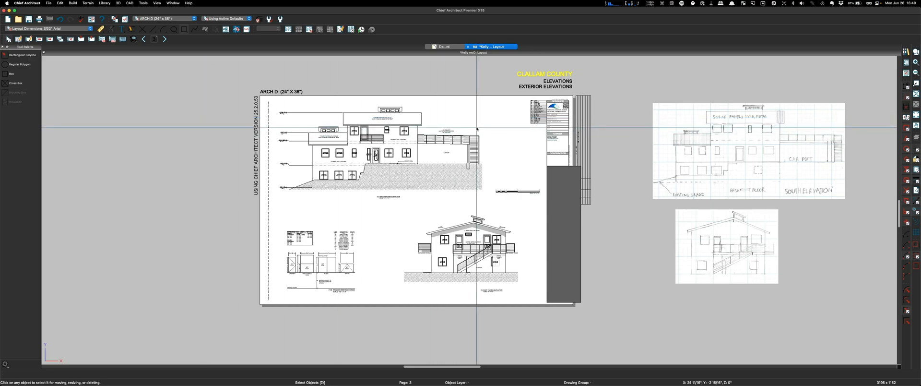
Step: Open the Export Current View (DWG, DXF) dialog from File > Export for the layout
click(48, 4)
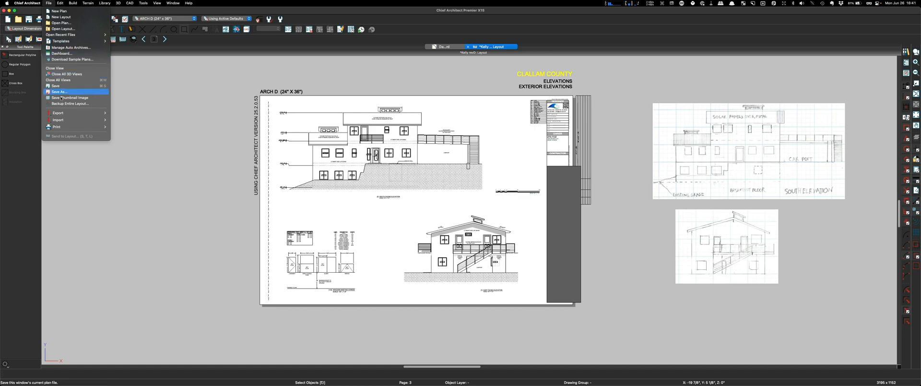
mouse_move(58, 113)
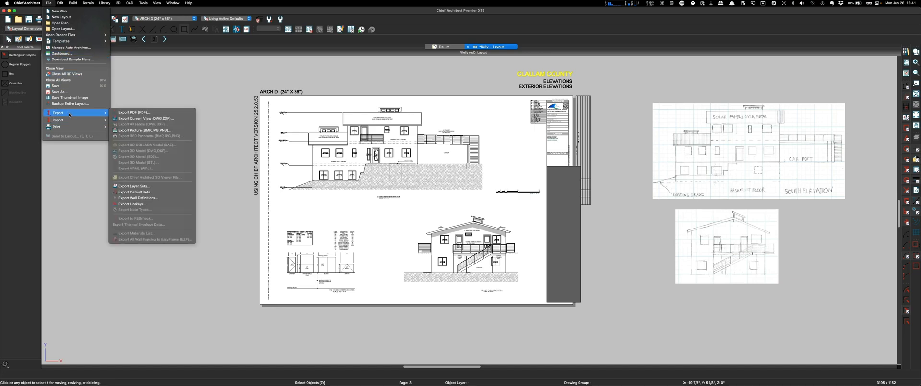
click(161, 119)
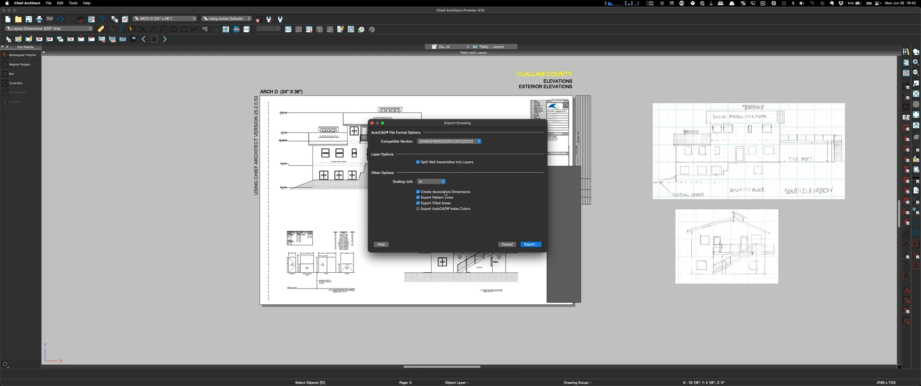
click(381, 245)
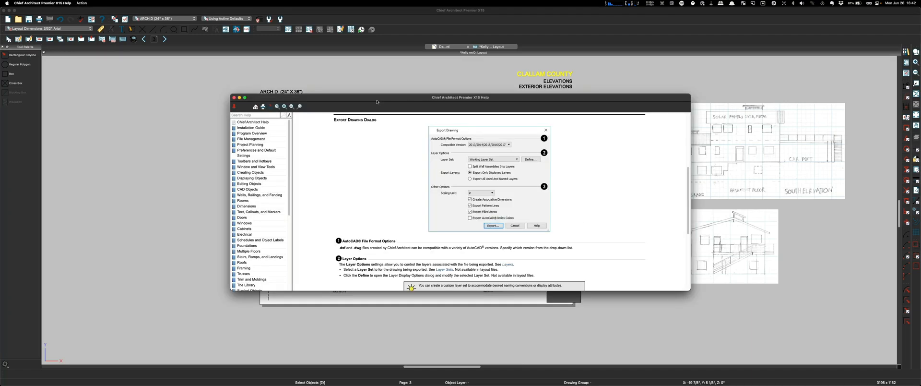
drag(377, 102, 243, 49)
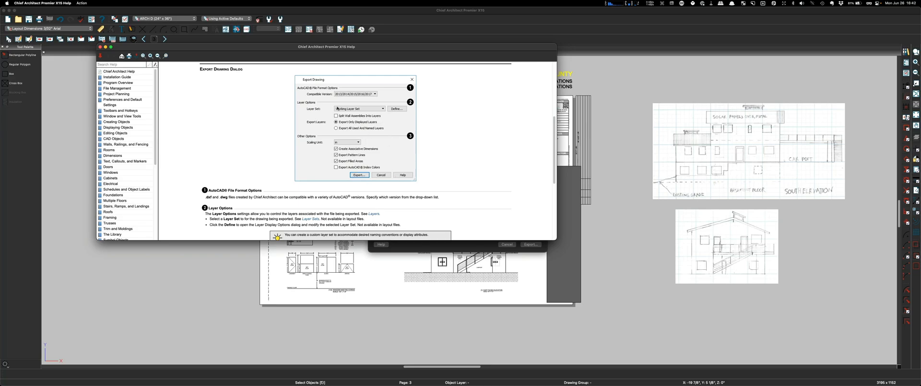
mouse_move(229, 51)
mouse_down()
mouse_move(664, 207)
mouse_move(442, 212)
mouse_move(335, 237)
mouse_move(338, 245)
mouse_up()
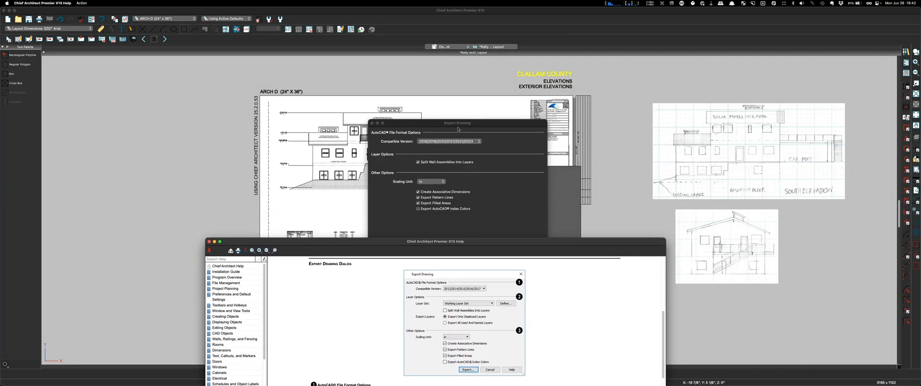
mouse_move(459, 123)
mouse_down()
mouse_move(629, 77)
mouse_move(633, 16)
mouse_up()
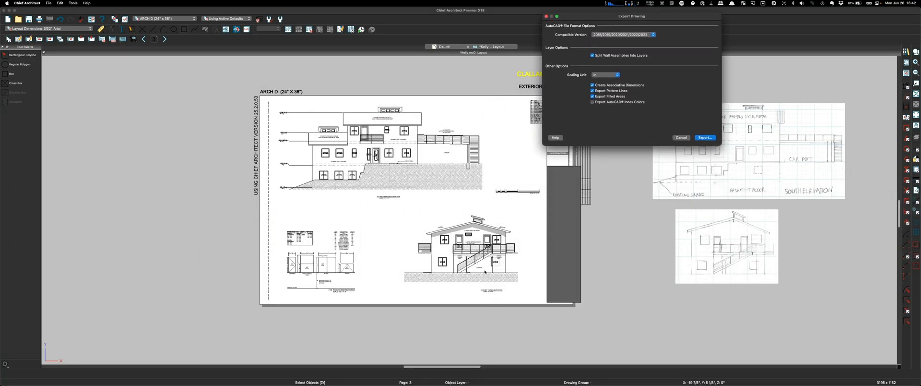
click(558, 137)
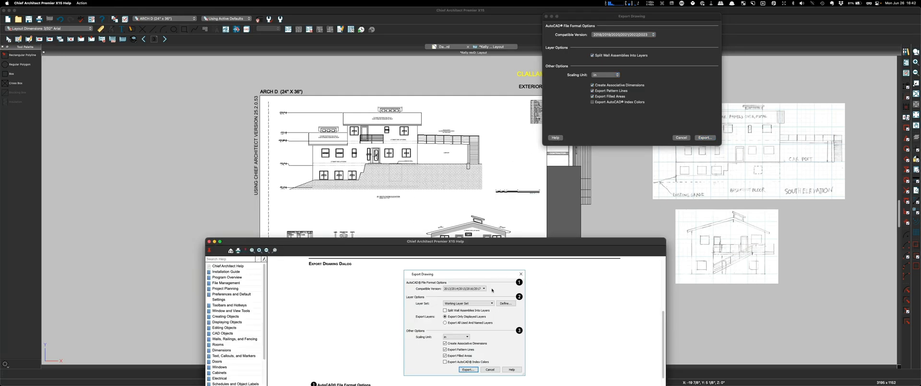
mouse_move(492, 238)
mouse_down()
mouse_move(355, 18)
mouse_move(363, 7)
mouse_up()
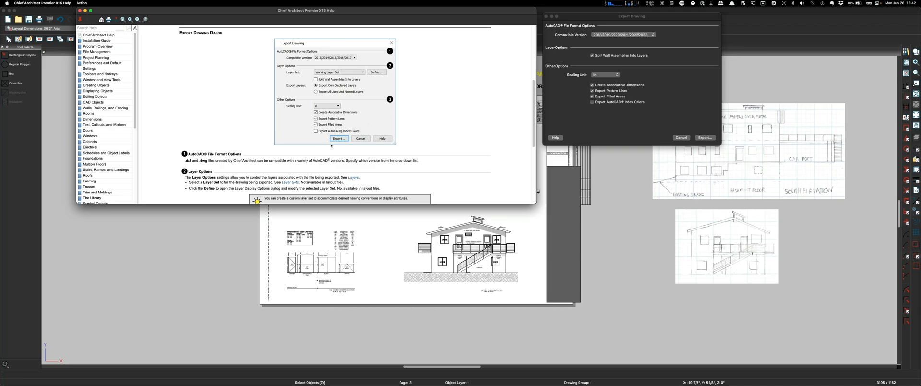
scroll(331, 145, down, 6)
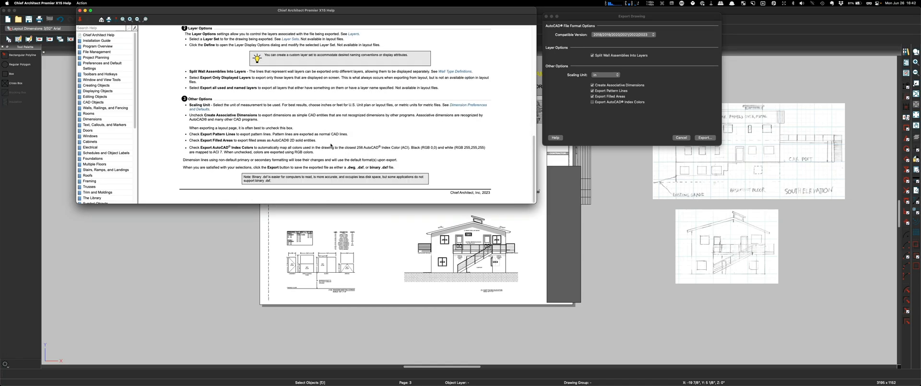
scroll(330, 145, up, 2)
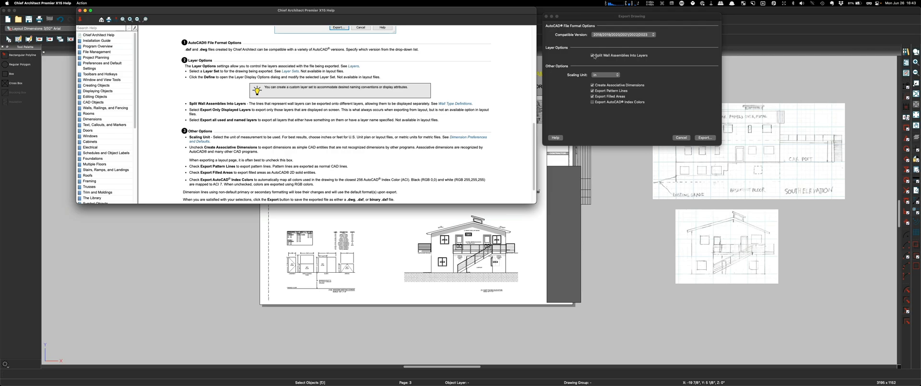
scroll(408, 124, down, 3)
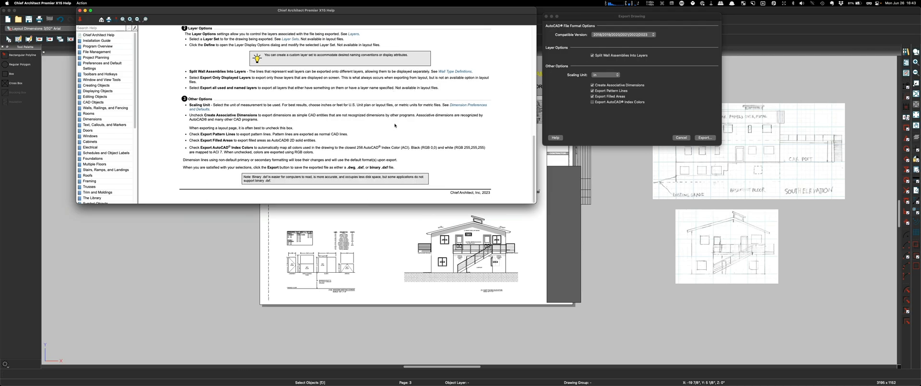
scroll(395, 125, up, 10)
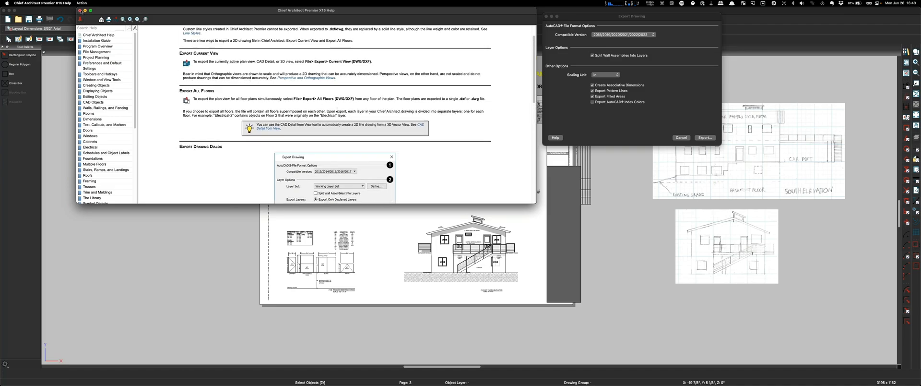
click(80, 11)
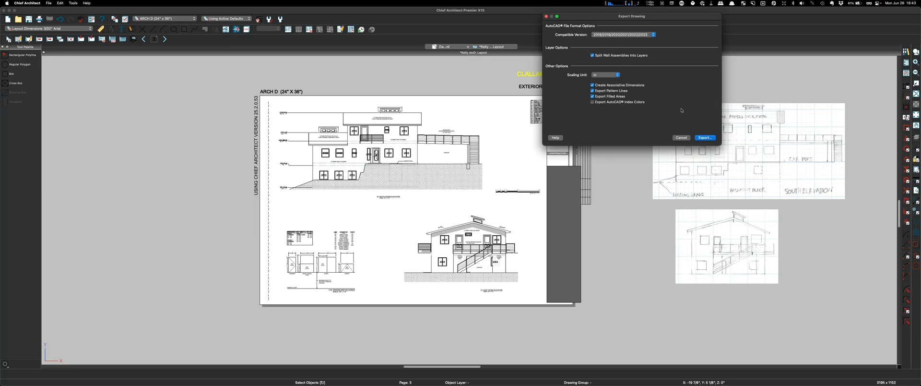
Step: Continue the export and save the .dwg file to the Desktop under its default name
click(705, 137)
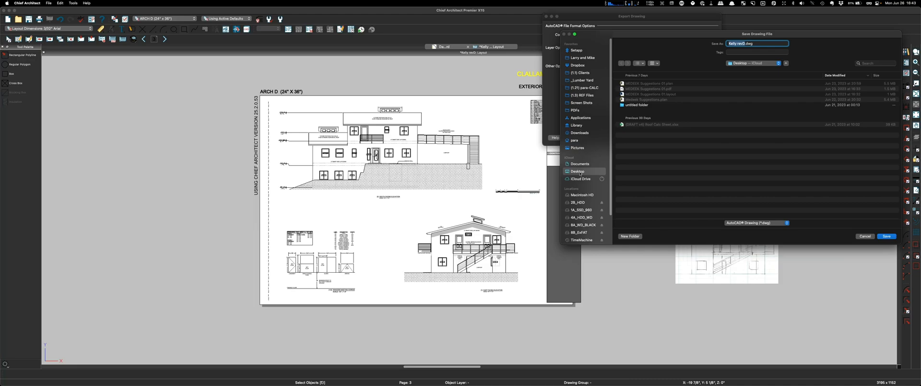
click(894, 238)
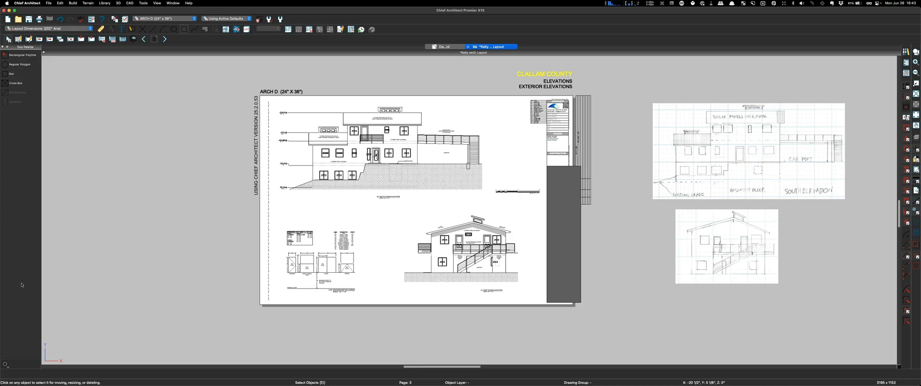
Step: Launch AutoCAD LT 2024 from the Dock and close Chief Architect's Dashboard while it loads
mouse_move(411, 372)
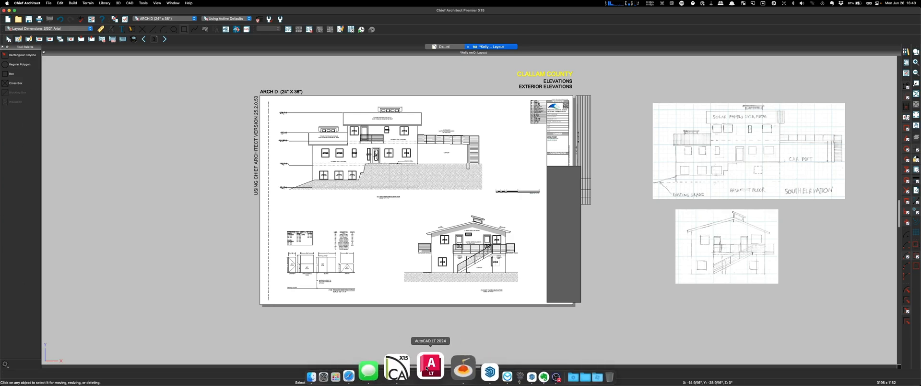
click(427, 367)
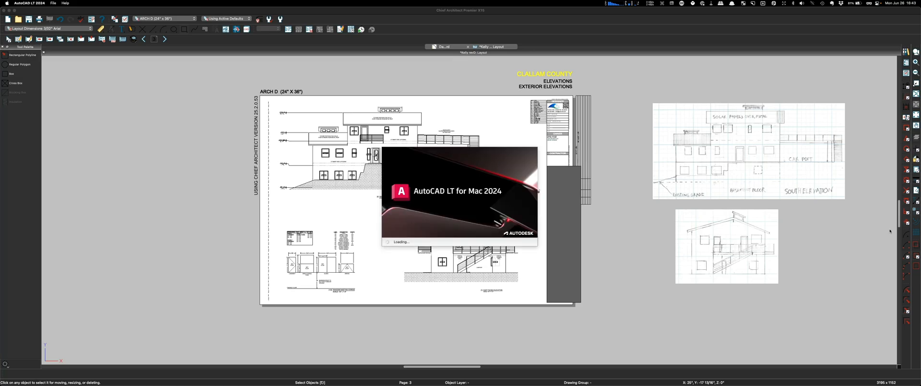
click(453, 47)
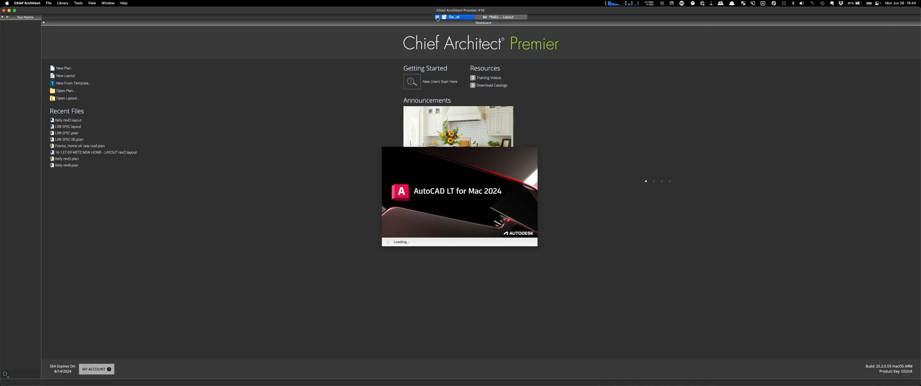
click(437, 18)
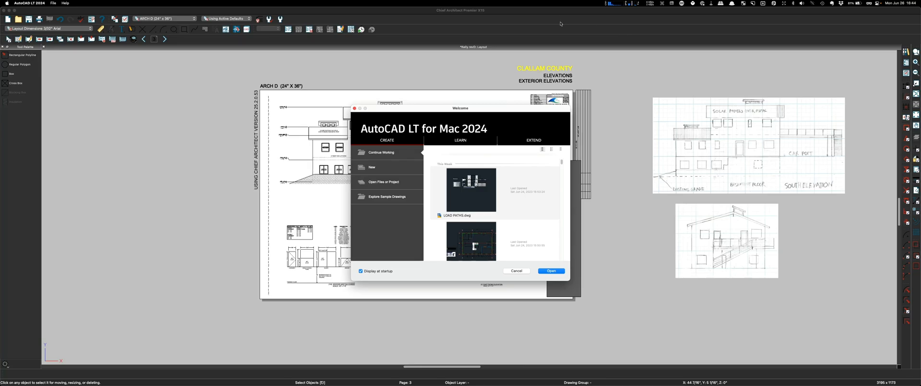
Step: Use Open Files or Project to open the revD .dwg file from the Desktop
click(374, 182)
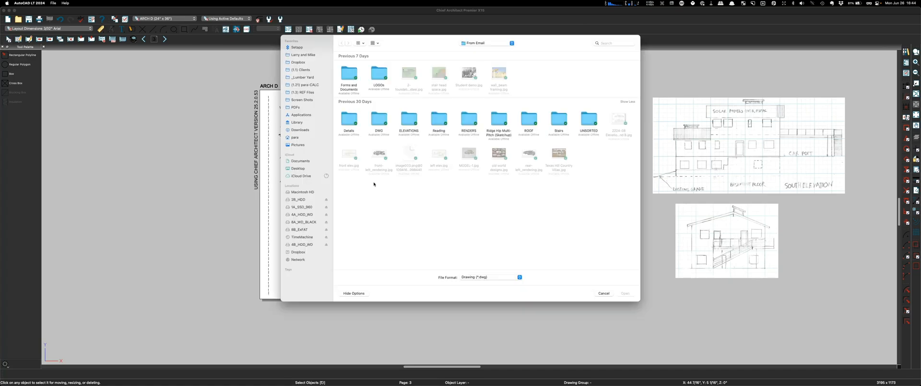
click(302, 168)
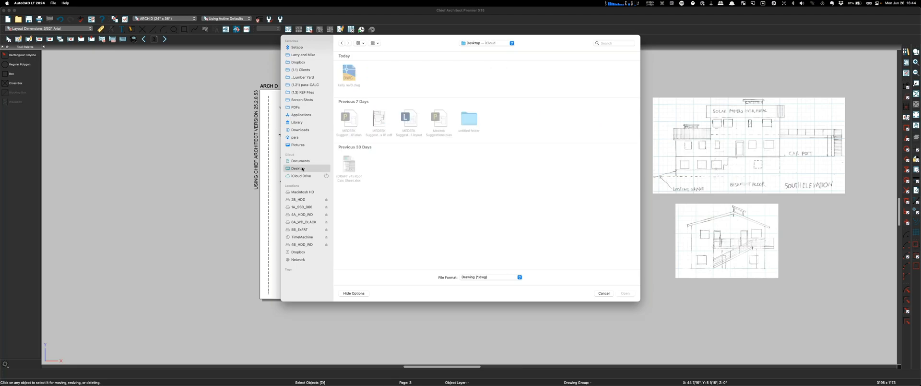
click(348, 75)
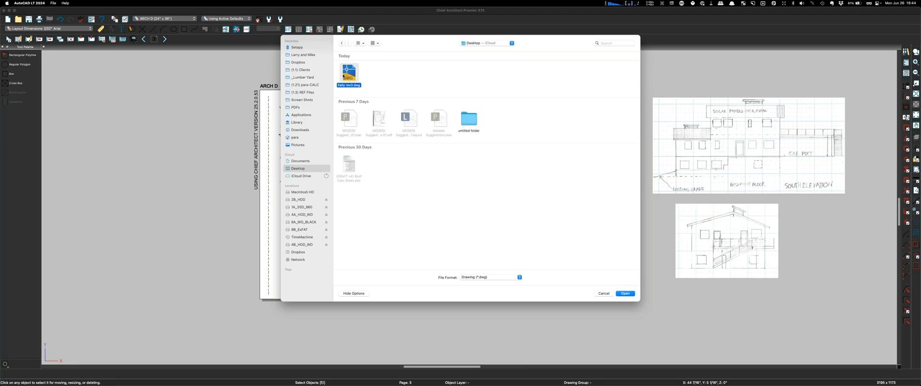
click(626, 293)
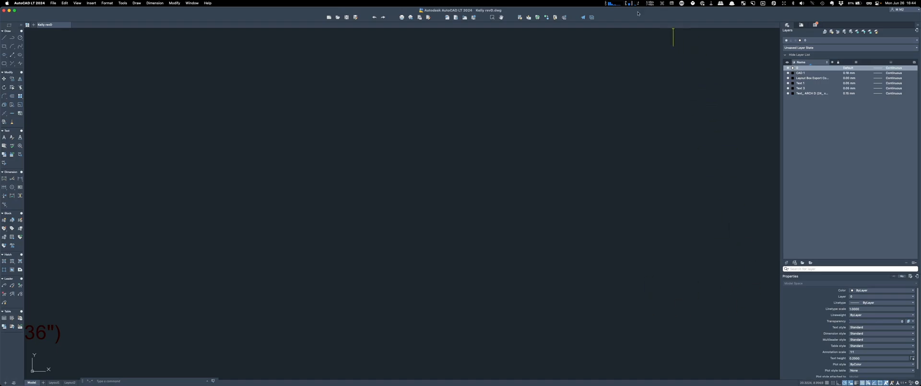
Step: Zoom to the extents of the whole drawing with the Z command
text(z)
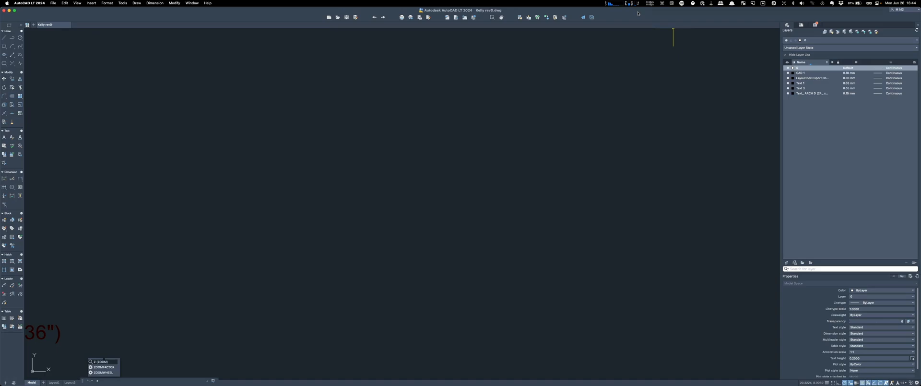
key(Return)
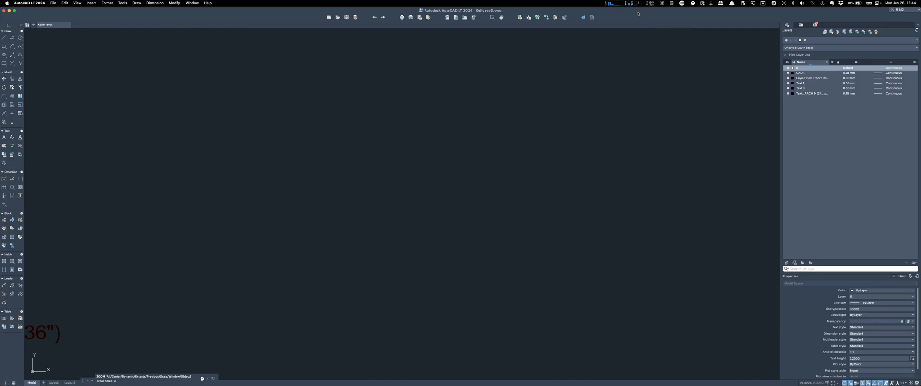
key(Return)
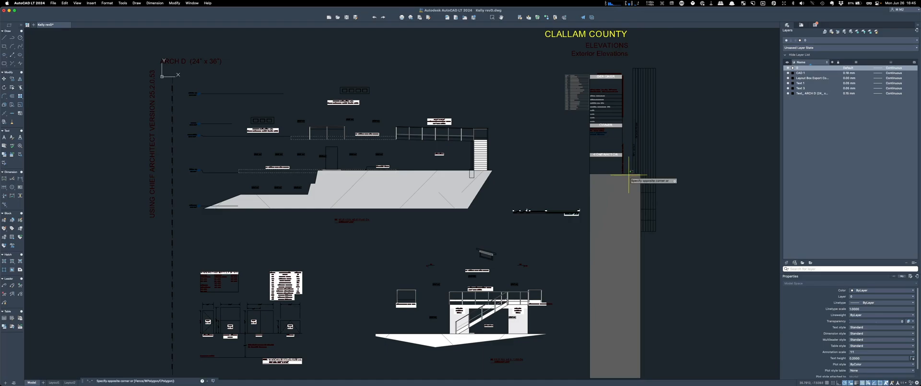
Step: Select the grey rectangle beside the title block, then clear the selection
click(626, 172)
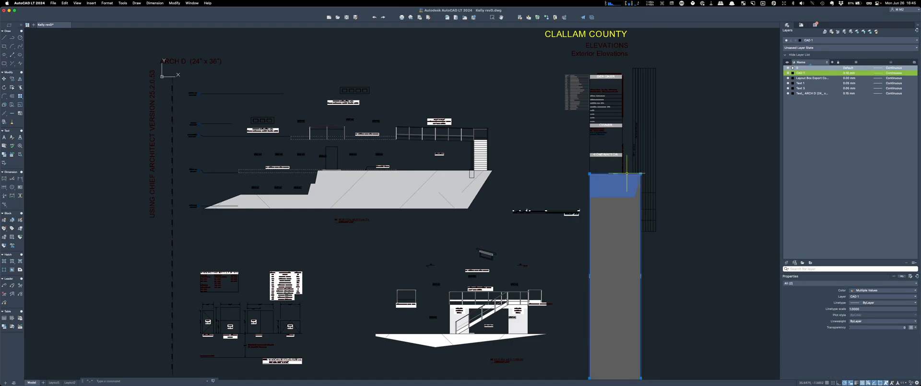
key(Escape)
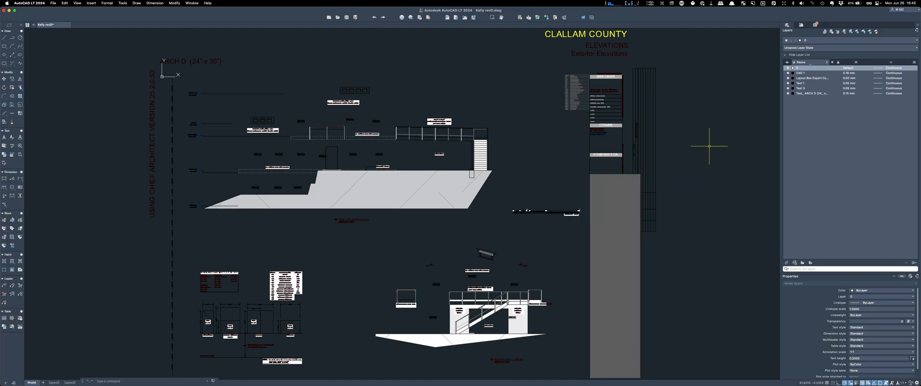
scroll(552, 97, down, 3)
scroll(579, 149, up, 3)
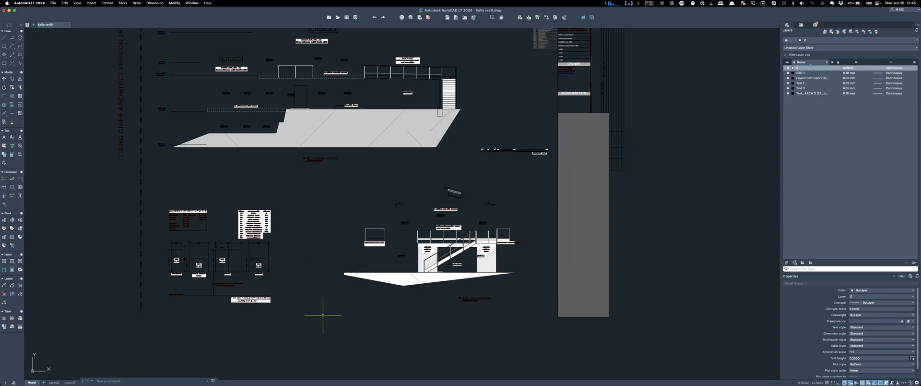
scroll(321, 315, down, 2)
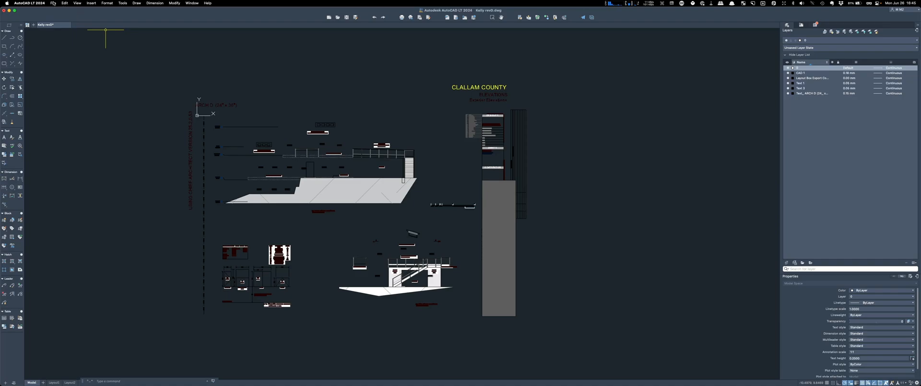
click(35, 5)
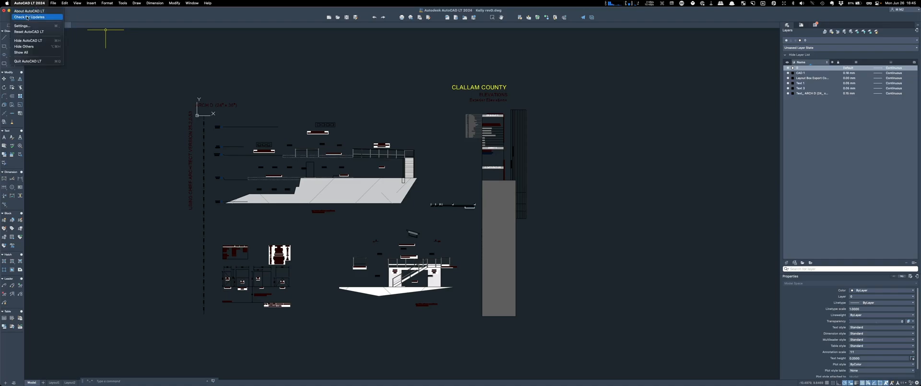
click(39, 26)
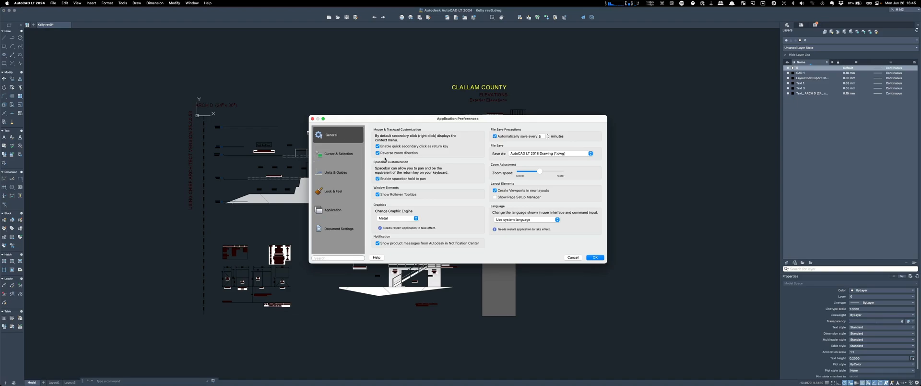
click(331, 191)
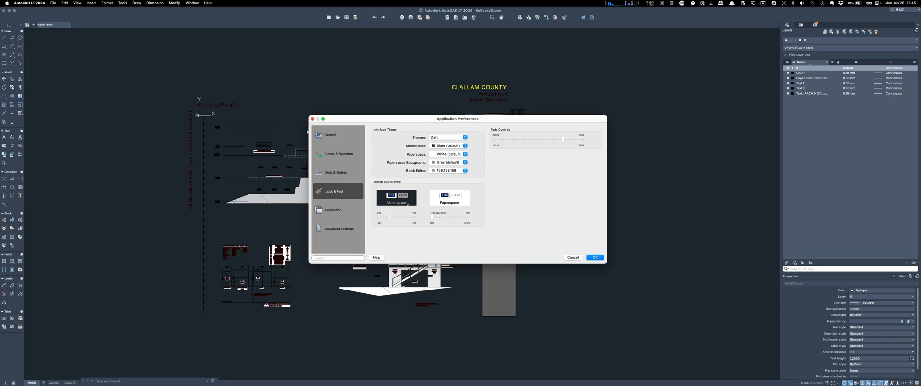
click(464, 146)
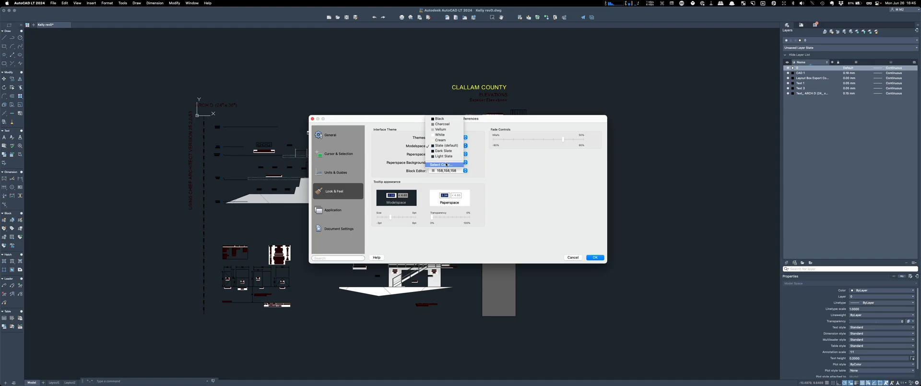
click(440, 135)
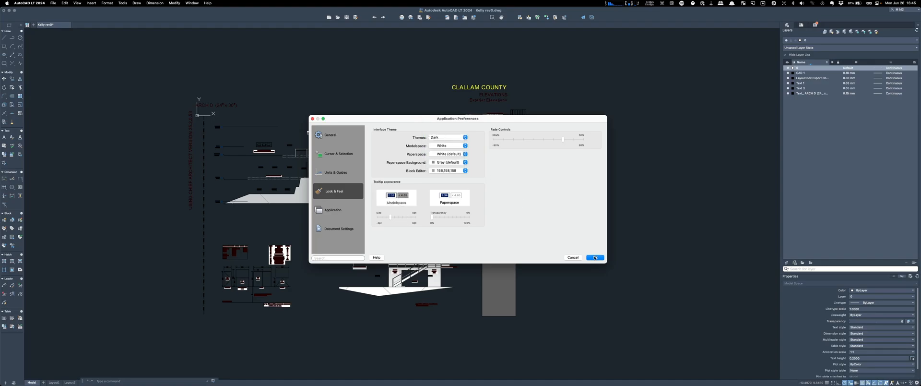
click(595, 258)
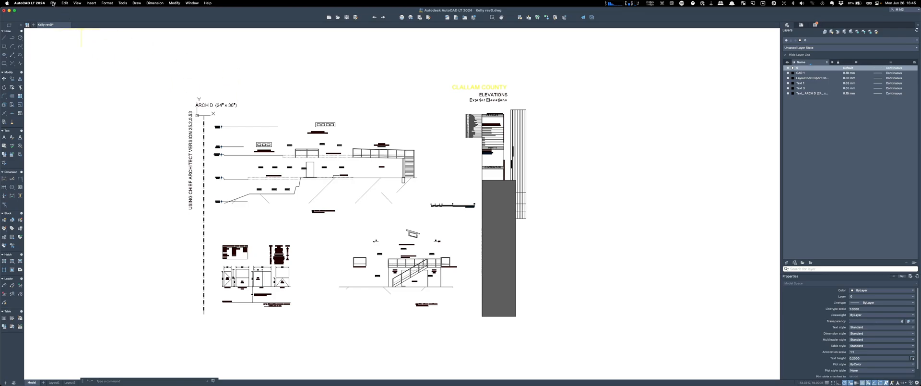
click(32, 3)
click(29, 26)
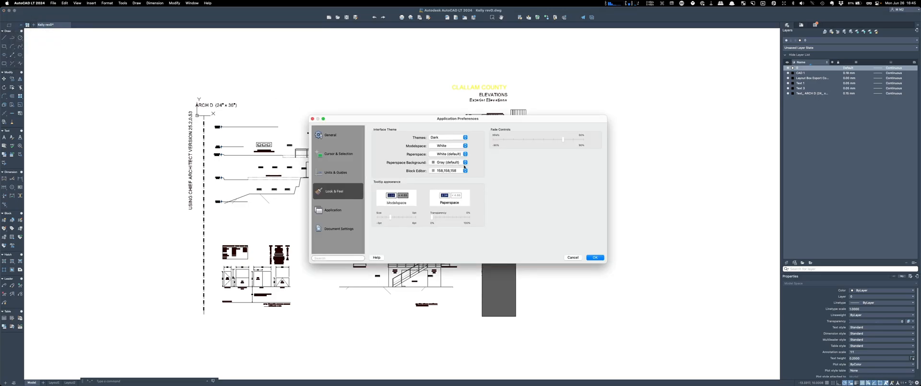
click(465, 146)
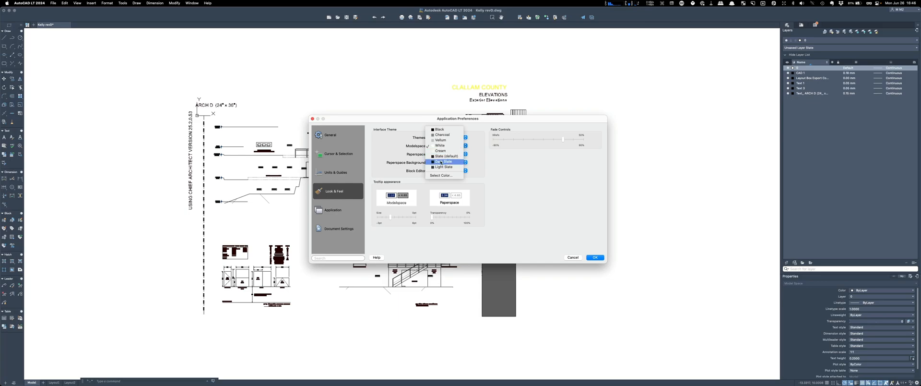
click(441, 161)
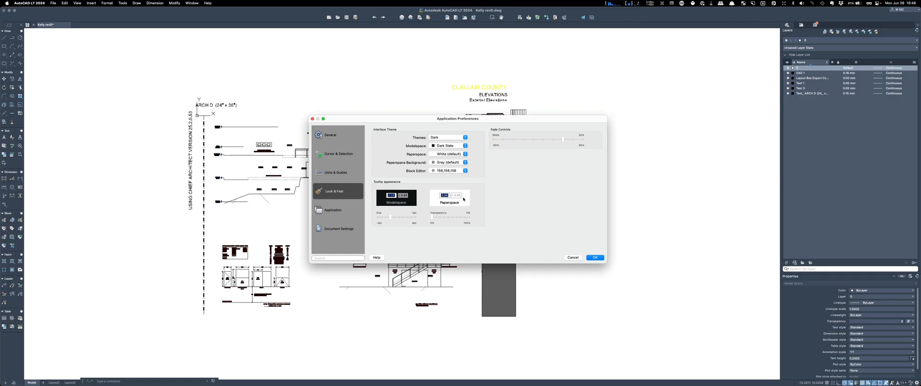
click(596, 257)
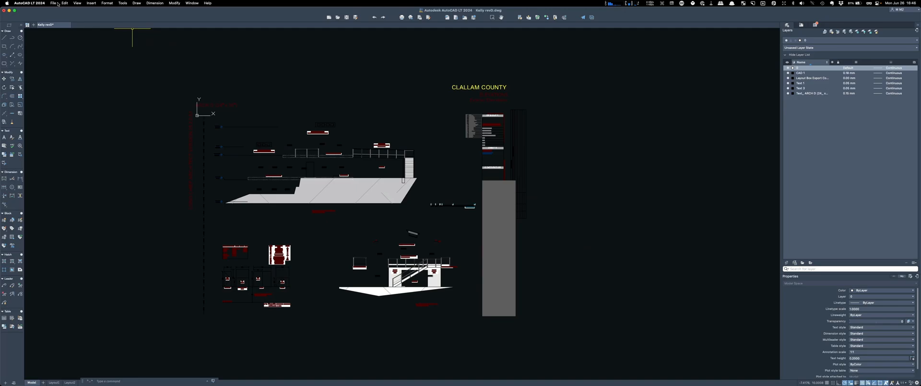
click(27, 3)
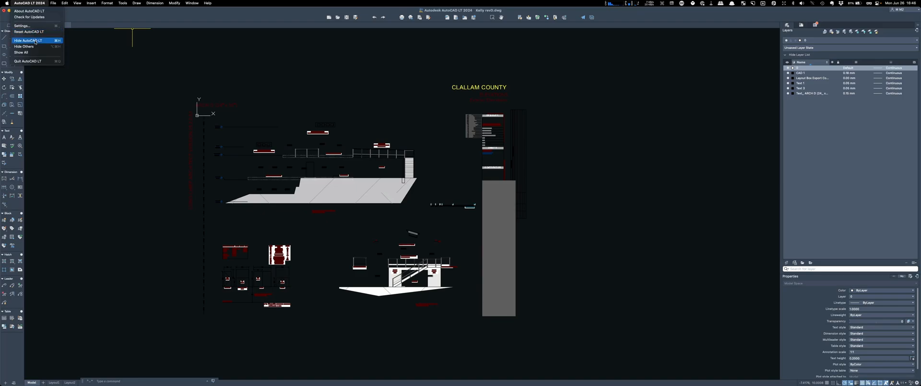
click(36, 26)
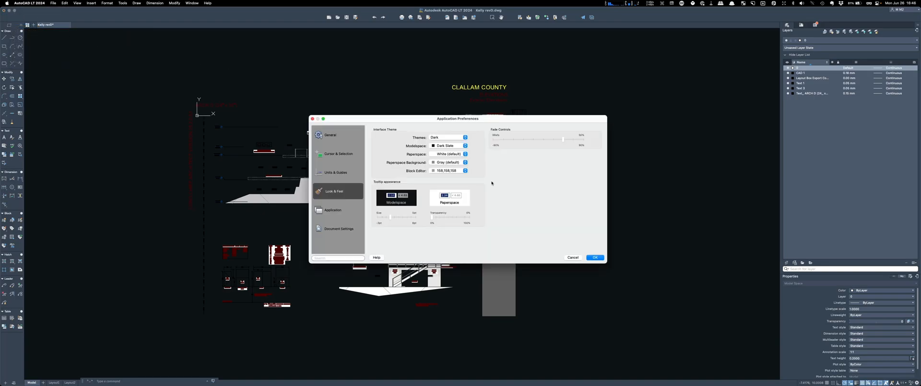
click(465, 145)
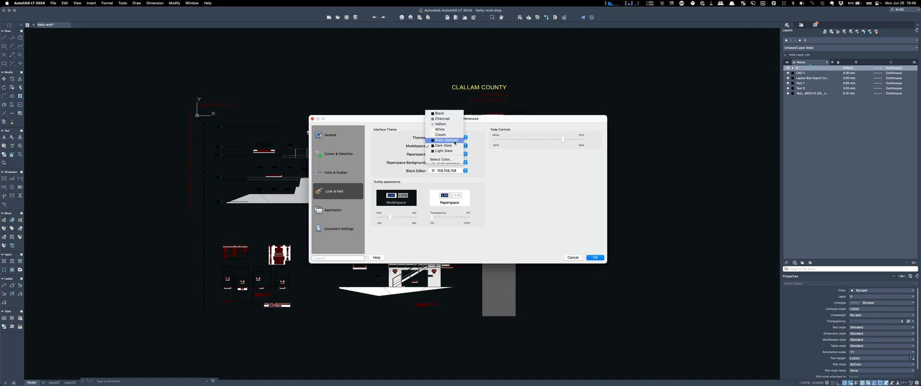
click(449, 138)
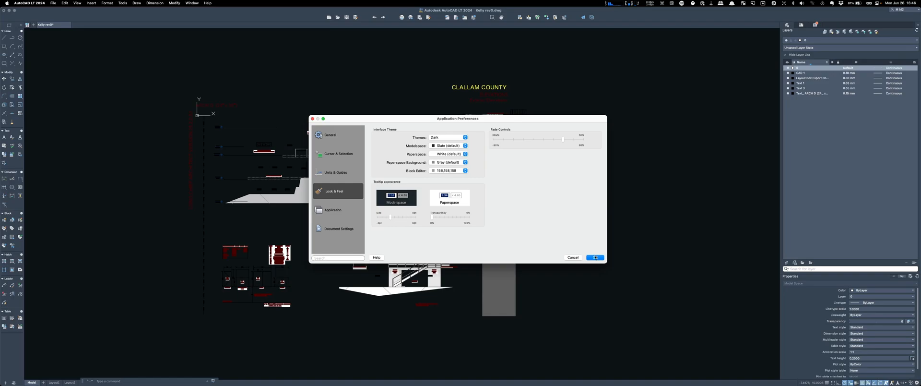
click(595, 257)
scroll(160, 130, up, 4)
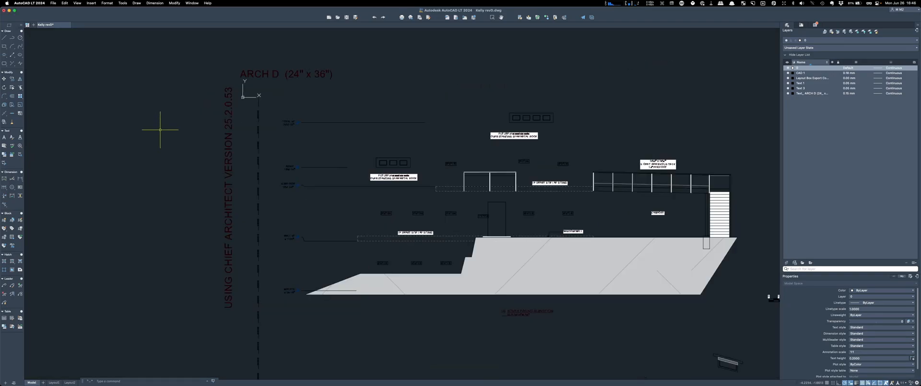
scroll(192, 91, down, 2)
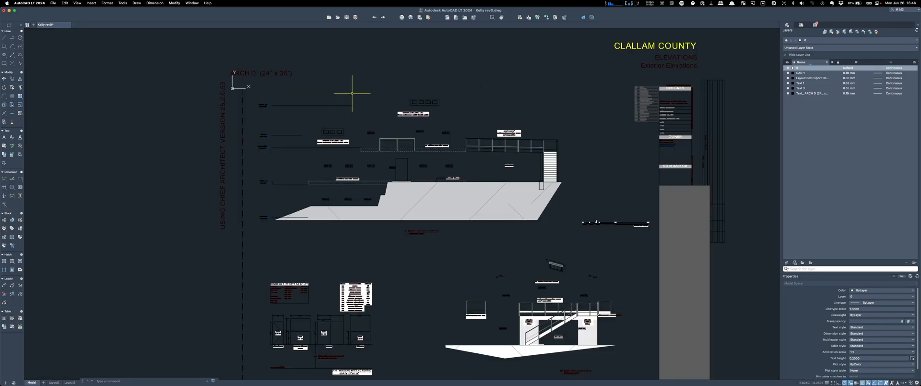
scroll(287, 68, down, 3)
scroll(286, 67, up, 1)
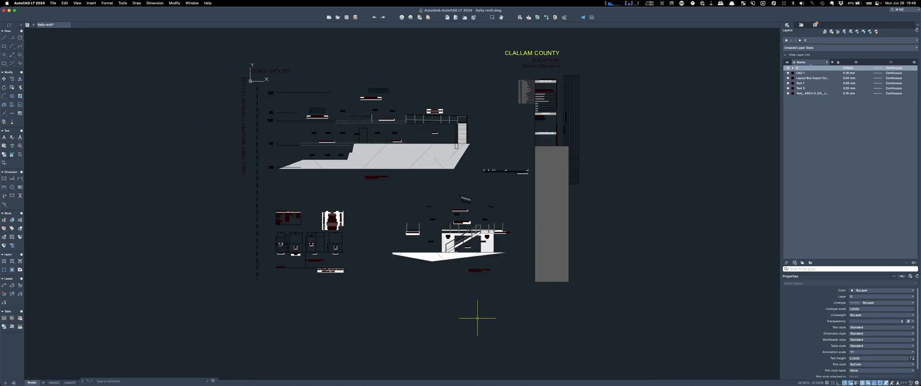
scroll(408, 227, up, 4)
scroll(441, 180, down, 3)
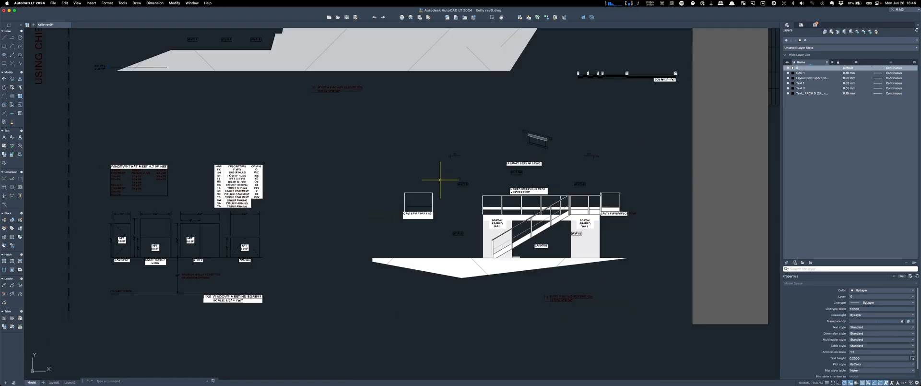
scroll(472, 331, down, 1)
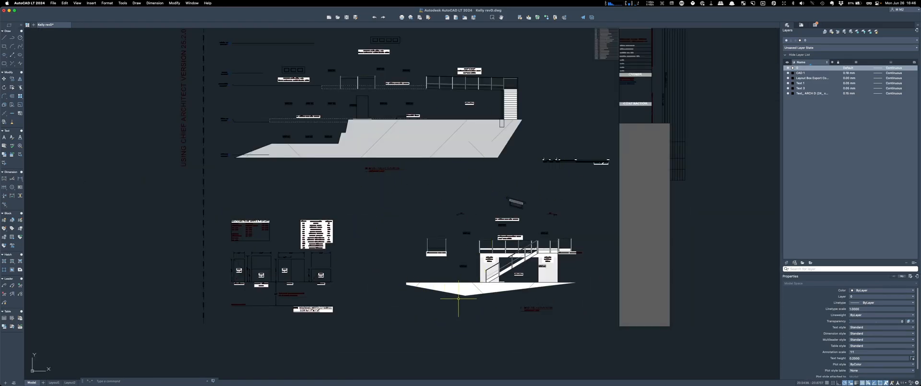
scroll(460, 303, down, 1)
scroll(360, 156, up, 4)
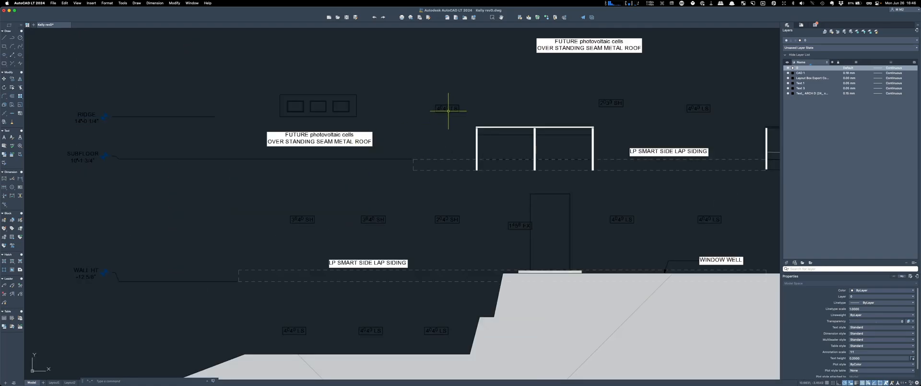
scroll(247, 102, down, 2)
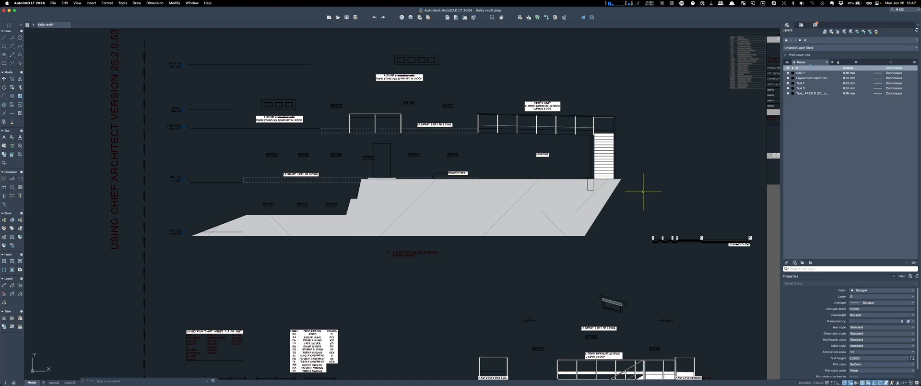
scroll(539, 206, down, 3)
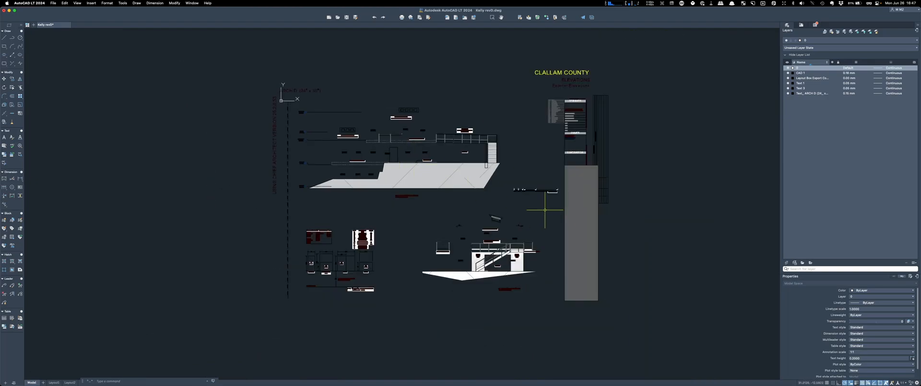
scroll(537, 192, up, 5)
scroll(582, 182, down, 4)
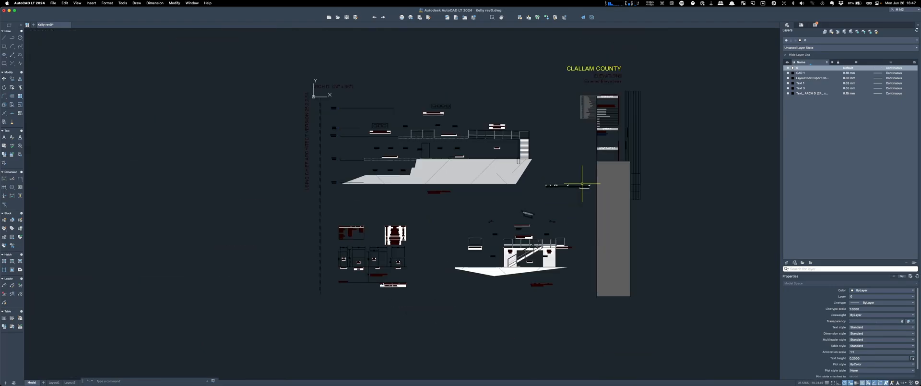
scroll(388, 296, up, 5)
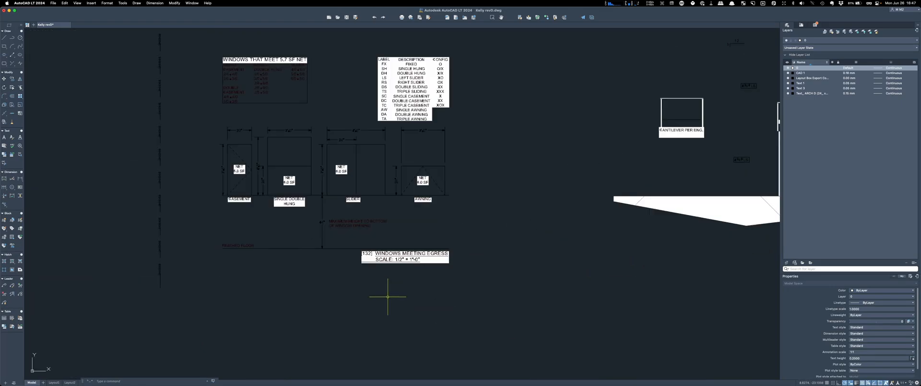
scroll(394, 302, down, 6)
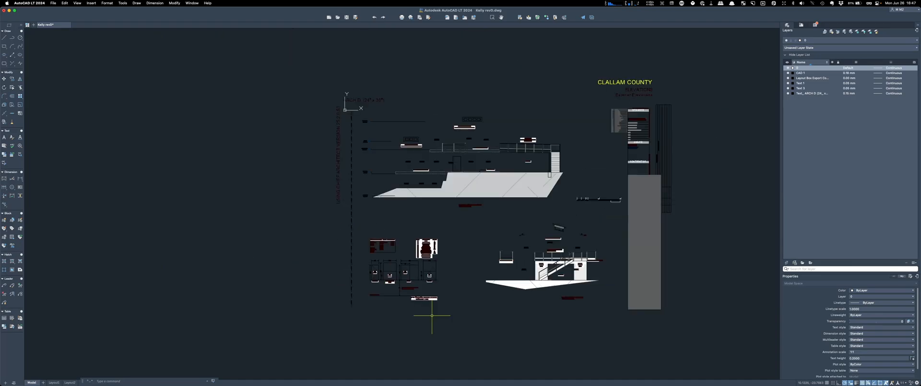
scroll(746, 209, up, 4)
scroll(660, 161, down, 3)
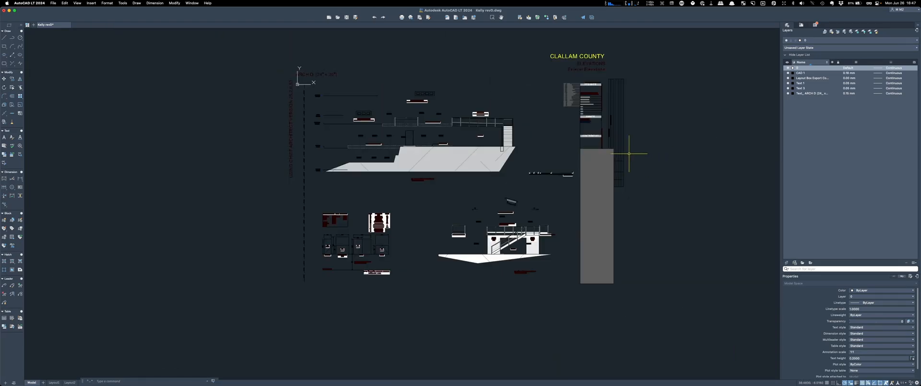
Step: Close the drawing tab and choose Don't Save in the alert
click(68, 25)
click(446, 140)
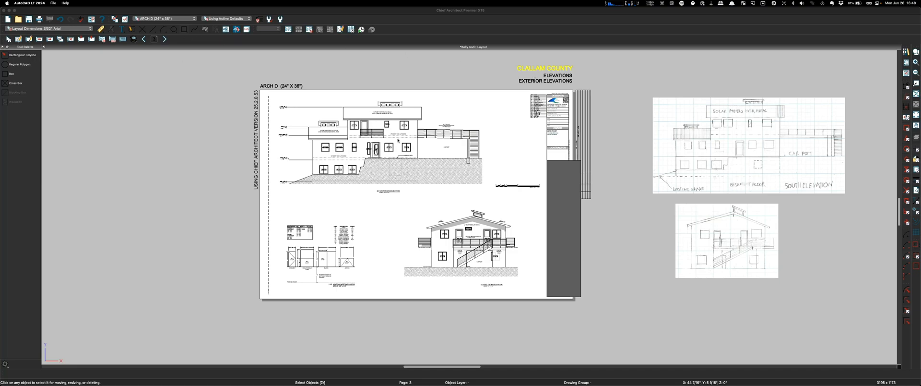
Step: Open the front elevation view from the layout
click(398, 140)
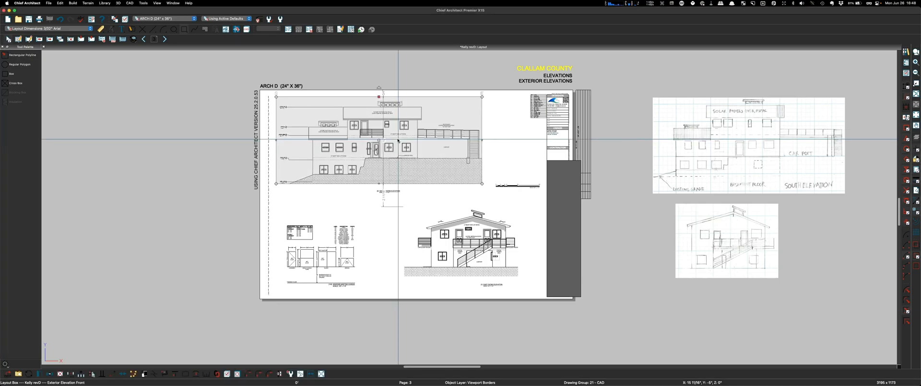
double_click(398, 140)
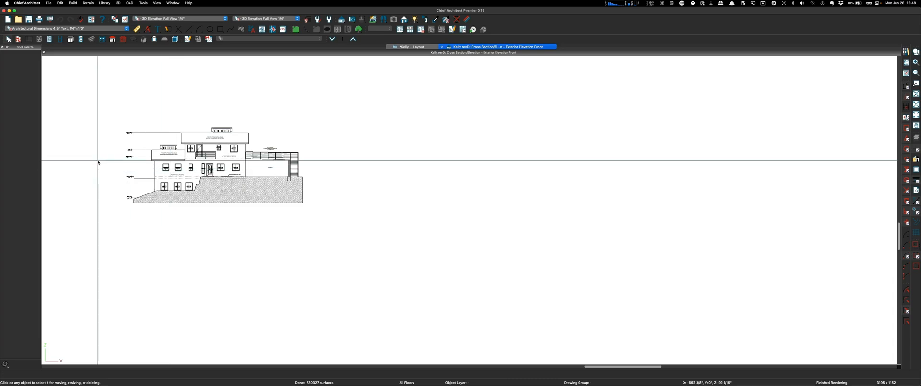
scroll(111, 142, up, 2)
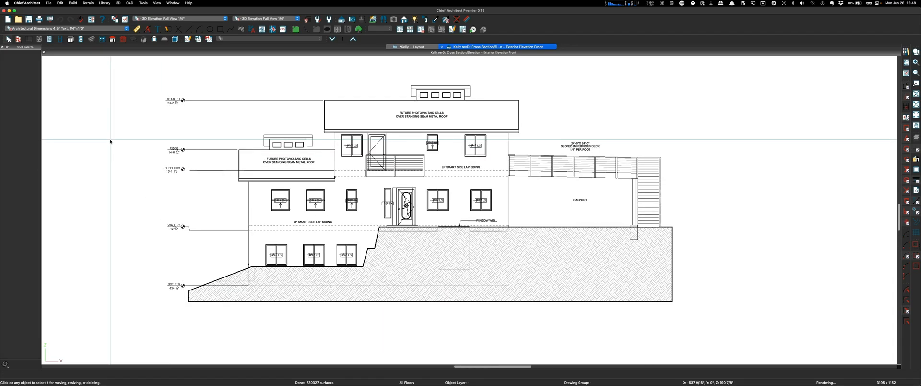
Step: Export the view as DWG, replacing the existing revD file on the Desktop
click(48, 3)
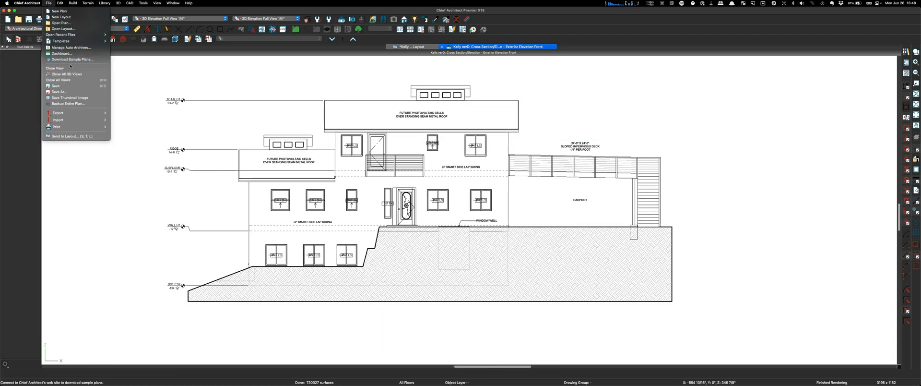
mouse_move(72, 113)
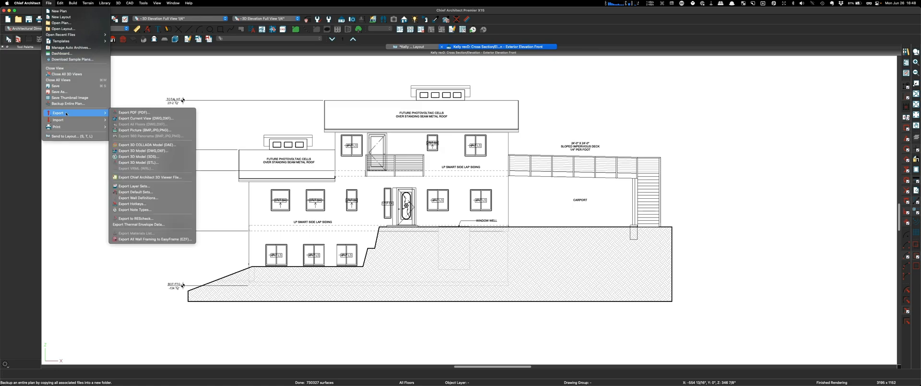
click(162, 120)
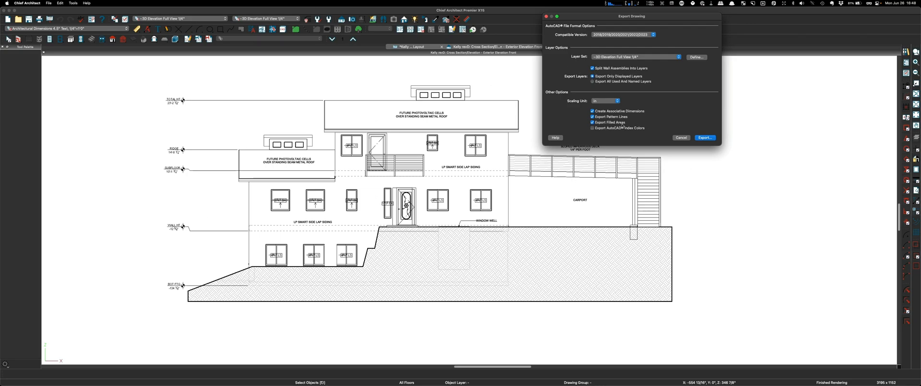
click(704, 138)
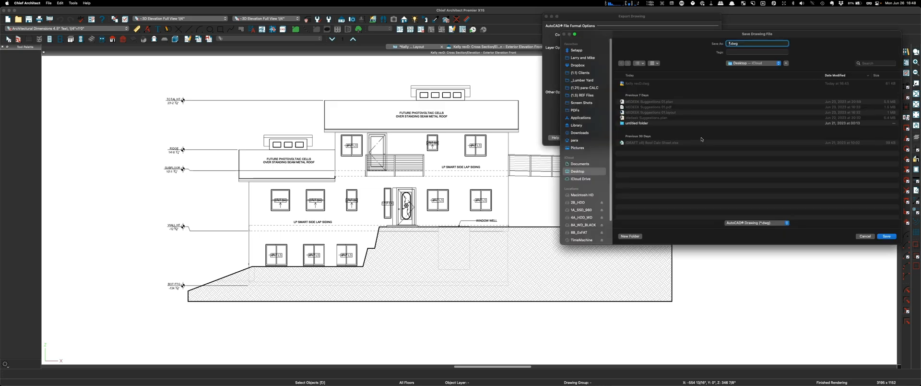
click(633, 83)
click(887, 236)
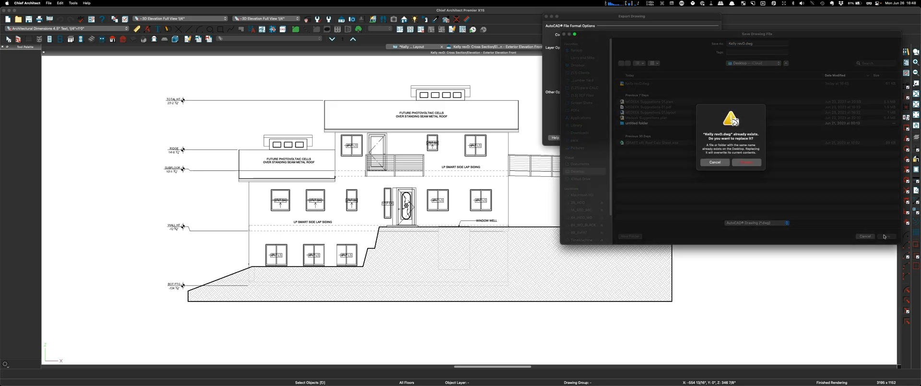
click(745, 163)
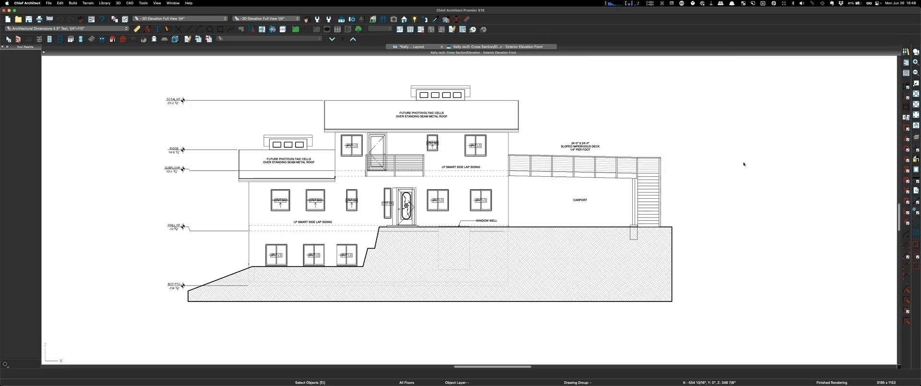
Step: Switch to AutoCAD and open the re-exported revD drawing via Open Files or Project
mouse_move(469, 367)
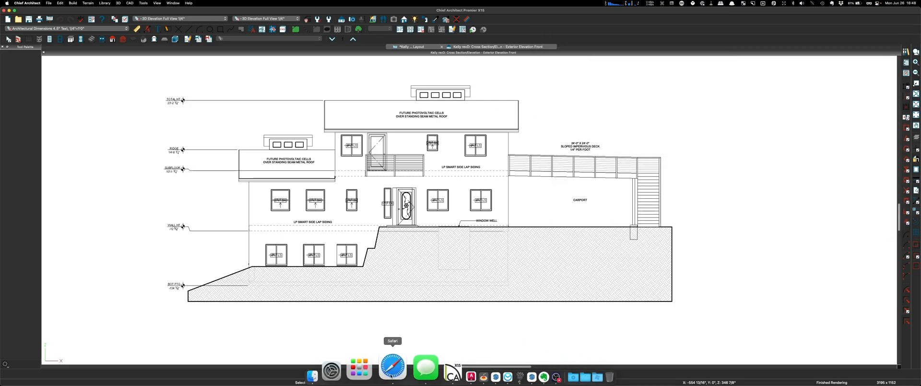
click(430, 371)
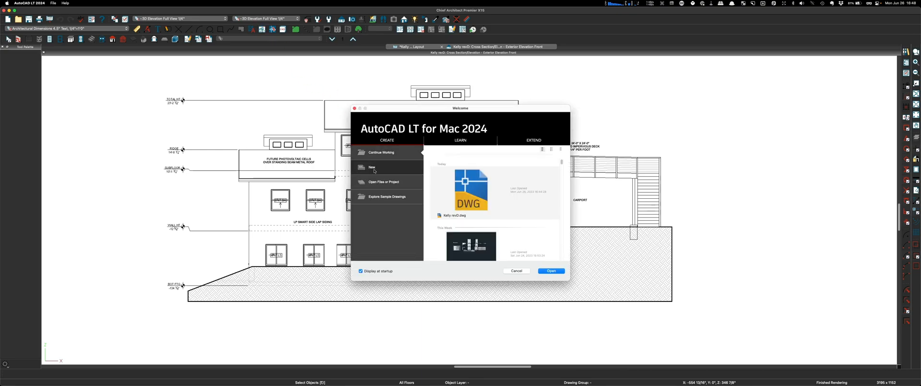
click(376, 183)
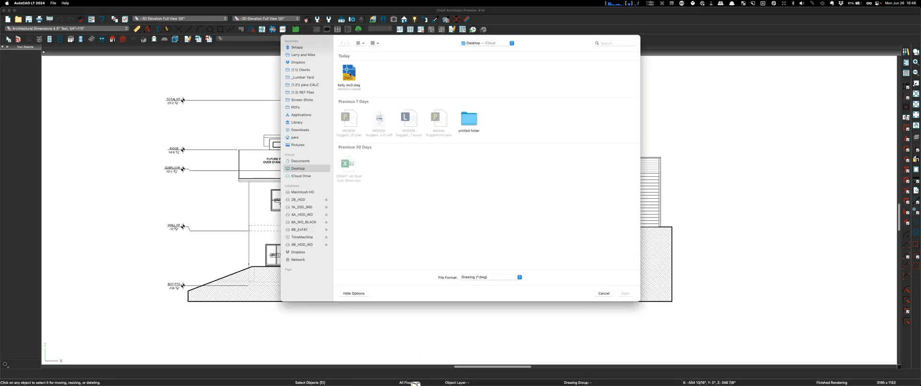
key(Escape)
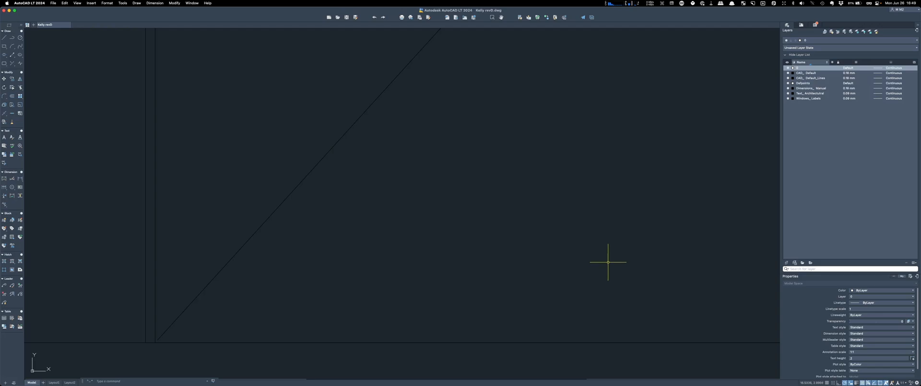
Step: Zoom Extents (Z, E) to fit the whole front elevation, then start a selection window
text(z)
key(Return)
text(e)
key(Return)
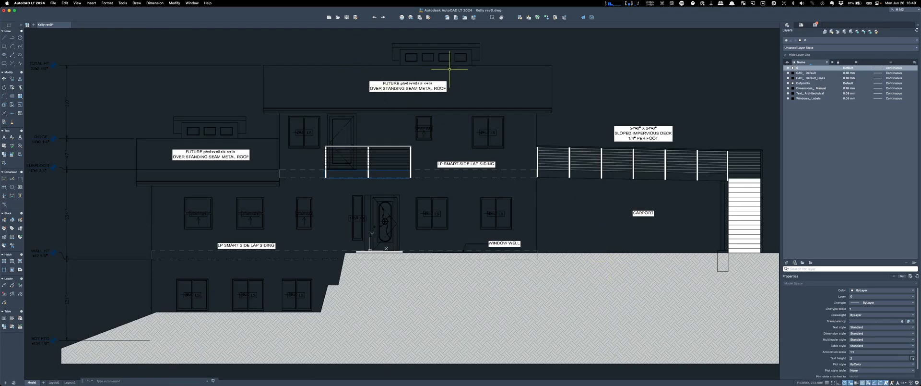
scroll(453, 72, down, 4)
scroll(358, 61, up, 2)
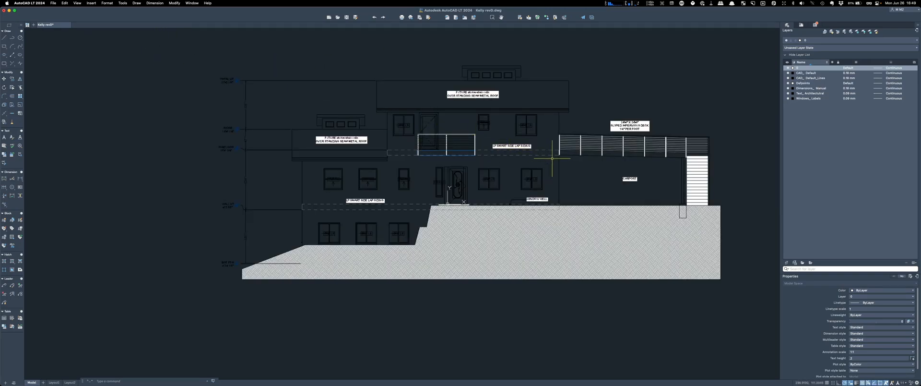
click(164, 42)
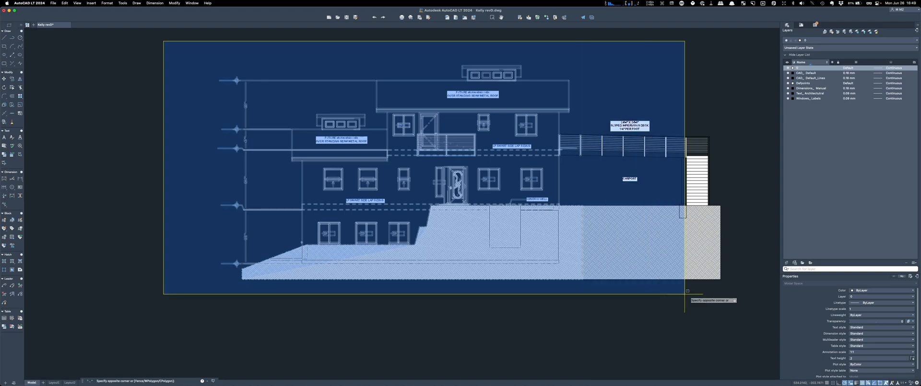
Step: Select all objects, set CAD_Default to colour 0,0,0 and CAD_Default_Lines to white
click(758, 302)
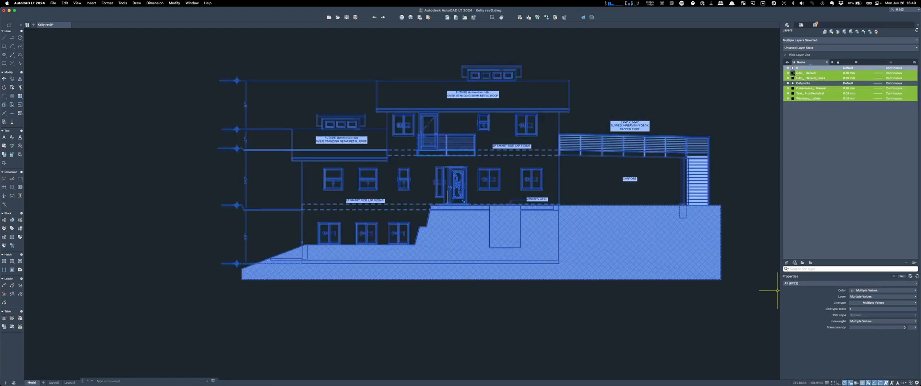
click(793, 73)
click(796, 81)
click(794, 79)
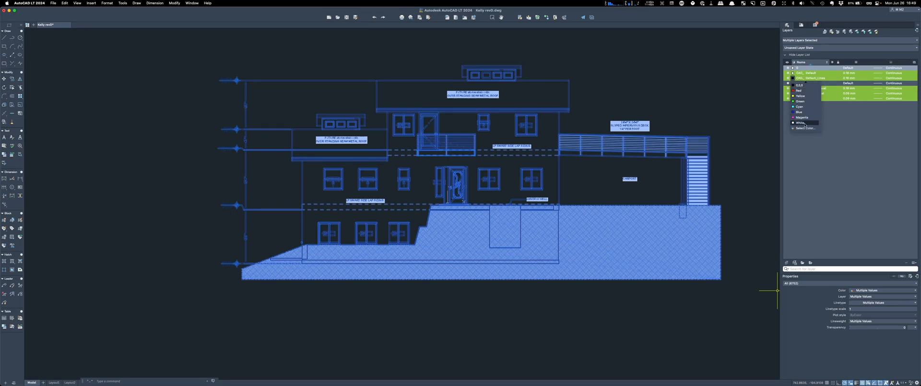
click(804, 123)
Step: Make the Dimensions_Manual, Text_Architectural and Windows_Labels layers white, then clear the selection
click(793, 88)
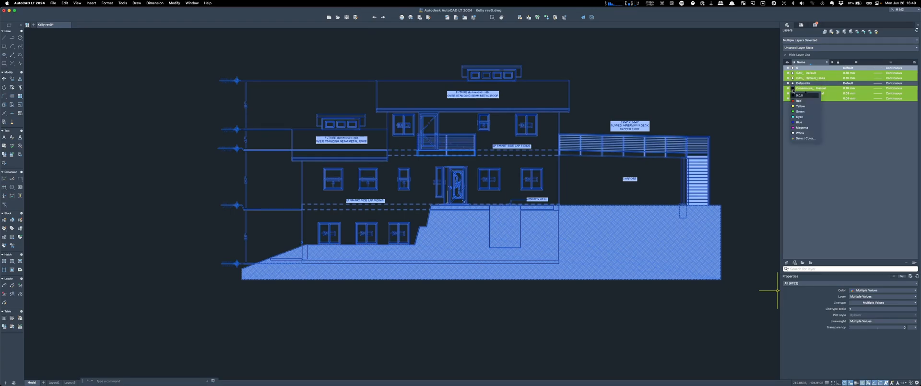
click(804, 133)
click(793, 94)
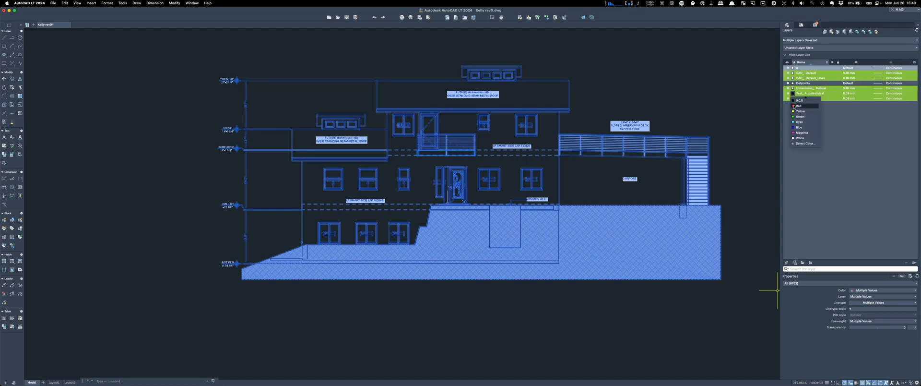
click(801, 138)
click(792, 98)
click(805, 143)
click(618, 69)
key(Escape)
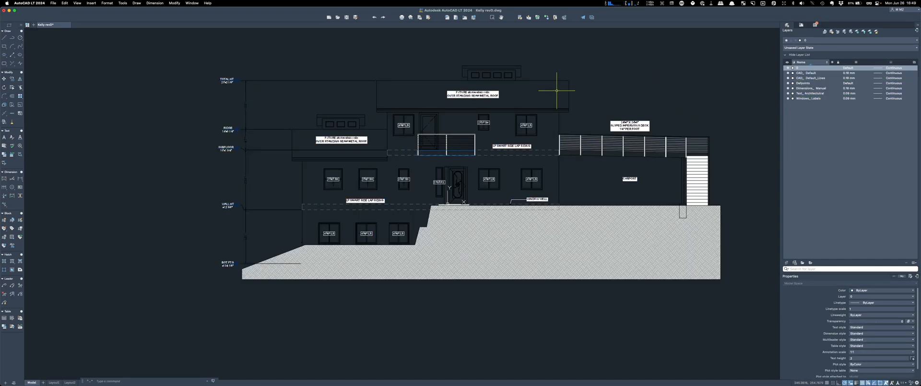
Step: Window-select the entire elevation and set its Color to White in Properties
click(539, 80)
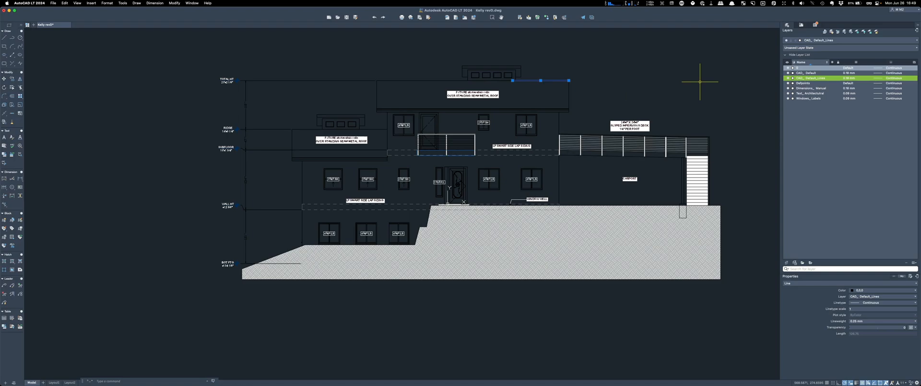
scroll(343, 62, down, 4)
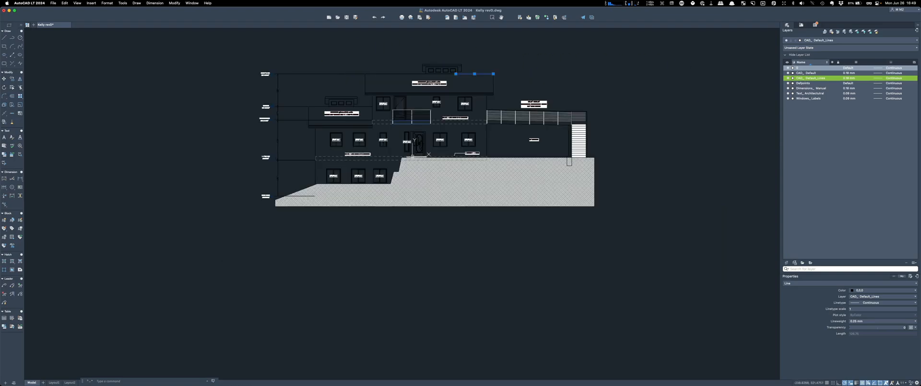
scroll(342, 61, up, 4)
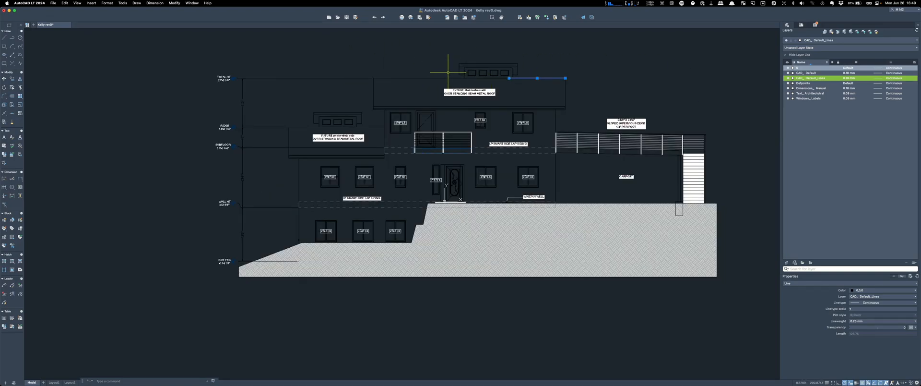
click(425, 78)
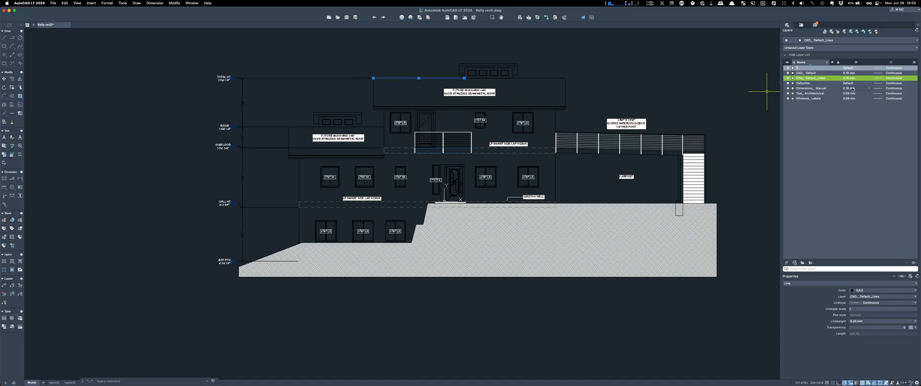
scroll(181, 42, down, 4)
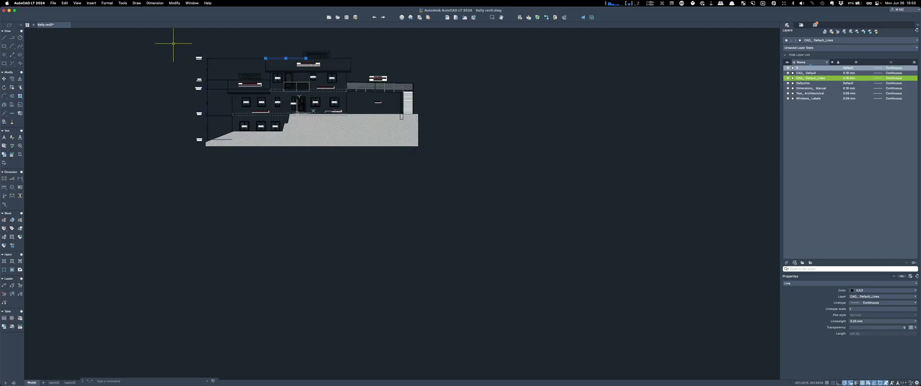
click(163, 44)
click(446, 154)
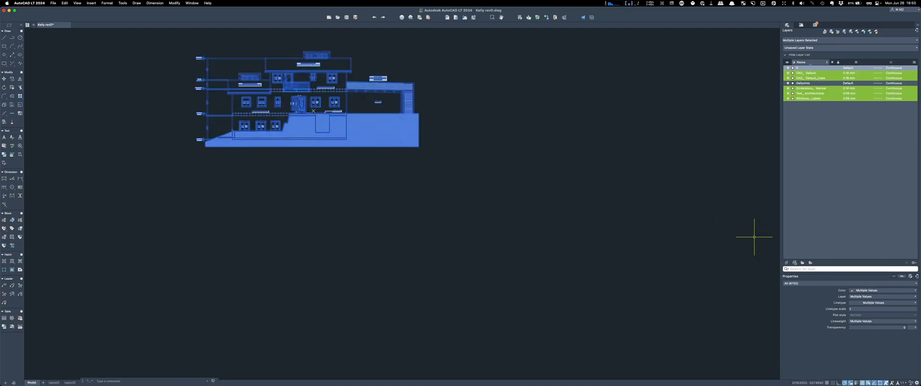
click(884, 292)
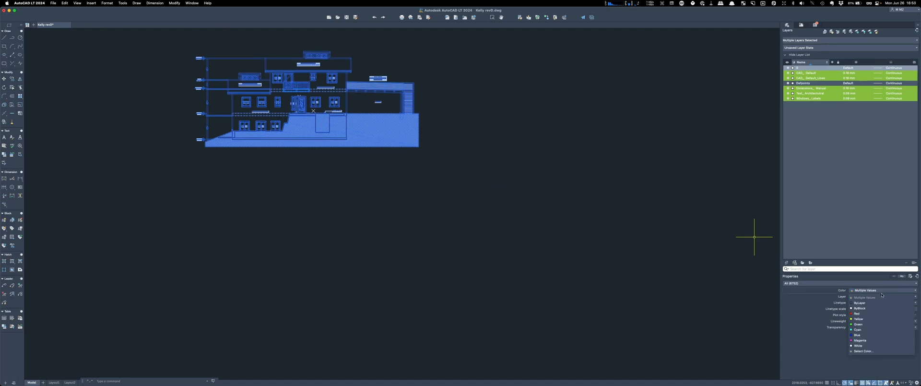
click(863, 346)
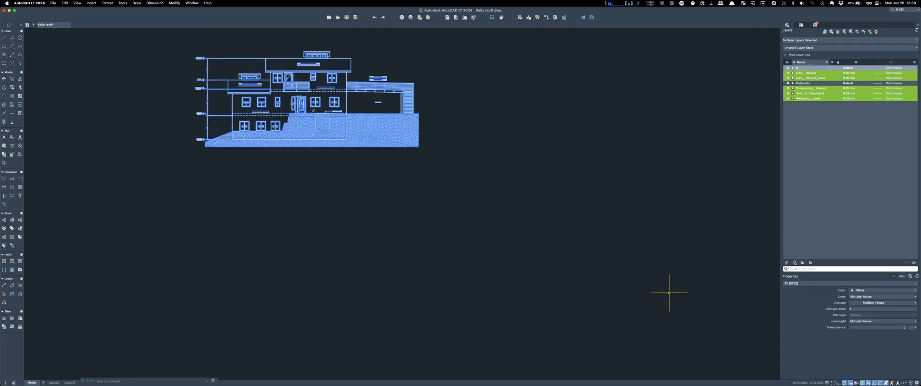
key(Escape)
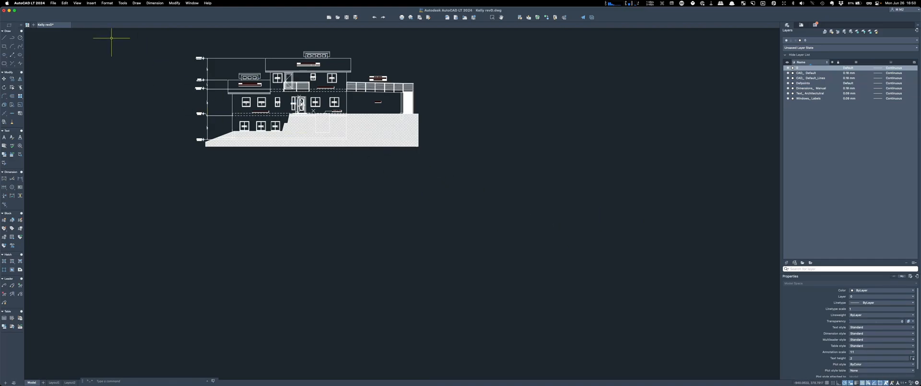
Step: Set the lower roof note's text colour to ByLayer and delete the white solid behind it
scroll(159, 58, up, 5)
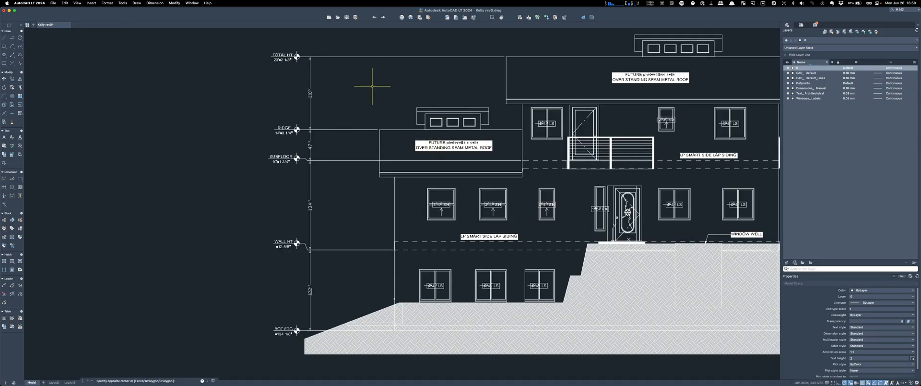
double_click(453, 142)
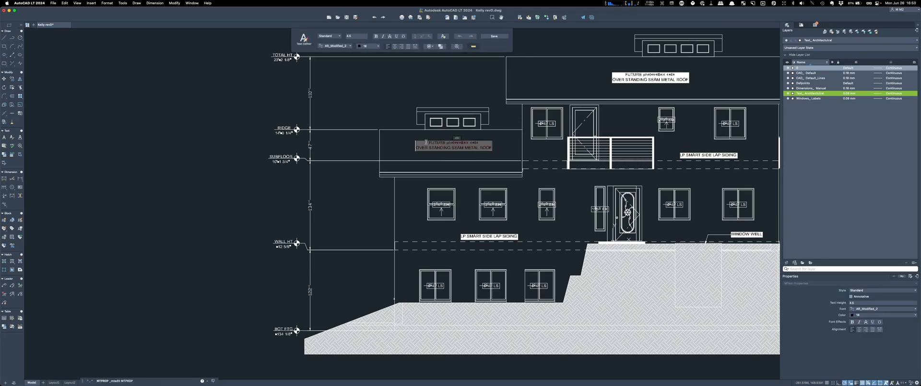
key(super+a)
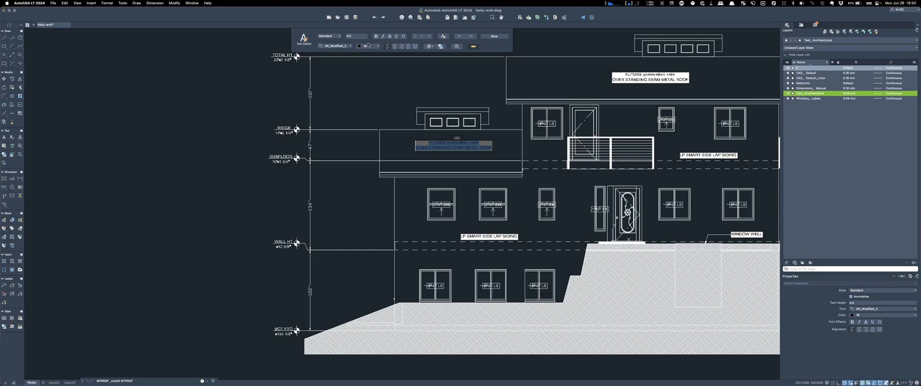
click(363, 46)
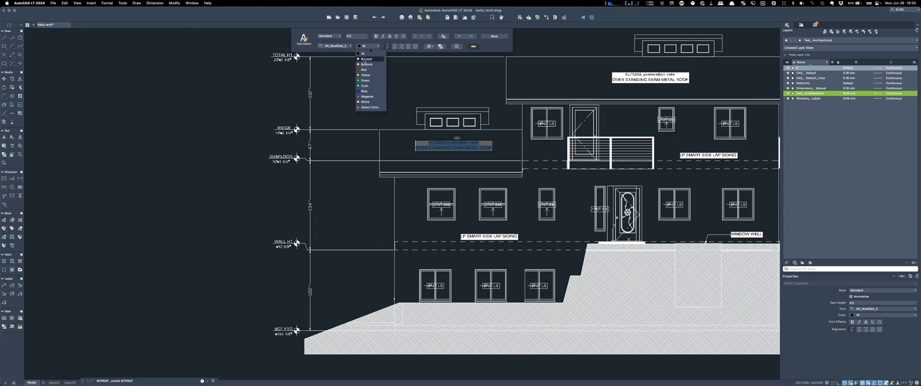
click(364, 59)
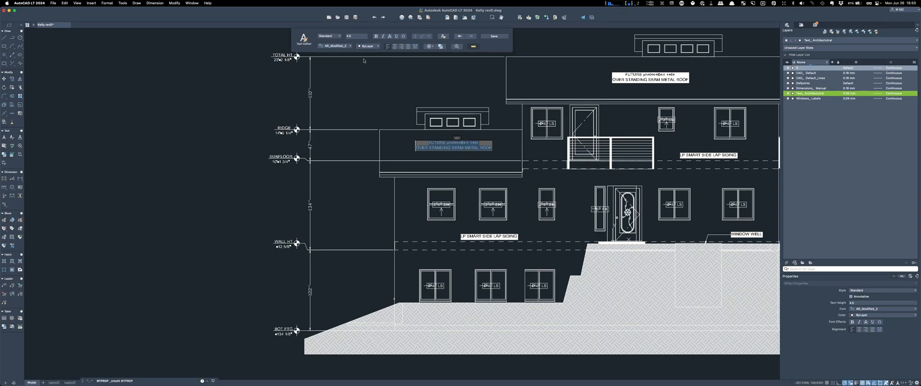
click(627, 76)
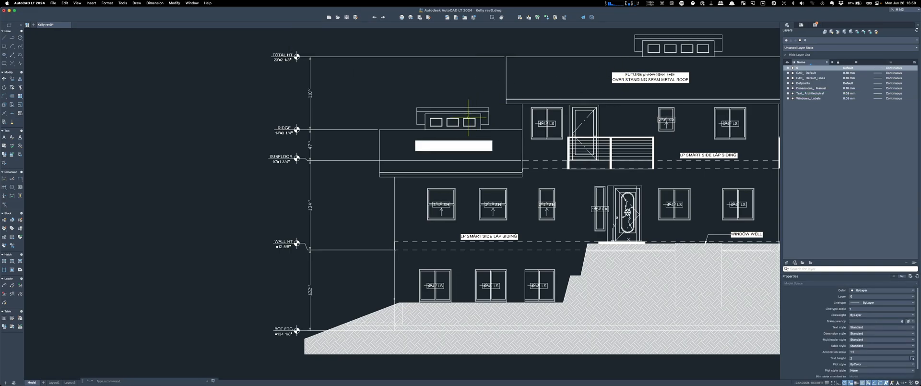
click(432, 145)
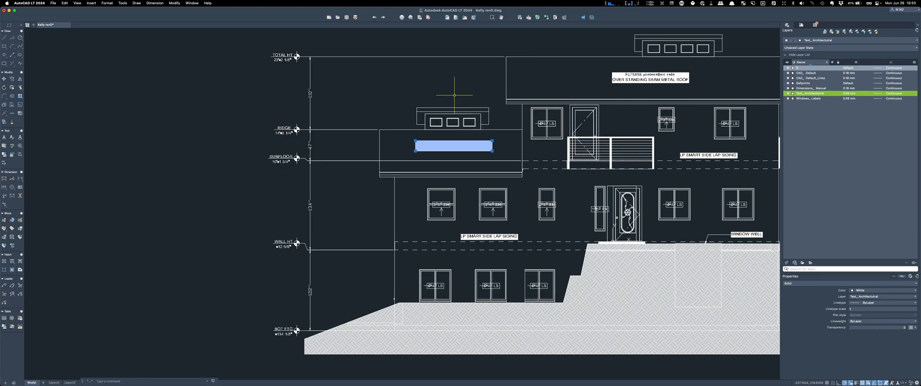
key(Delete)
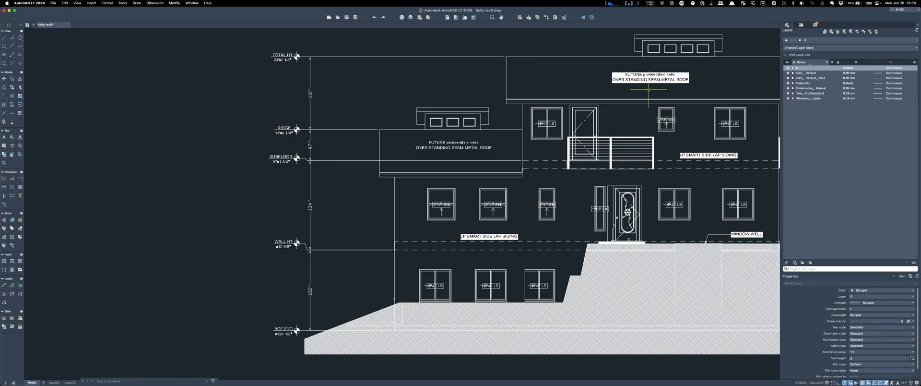
Step: Delete the white solid behind the upper roof's photovoltaic note
click(624, 77)
key(Delete)
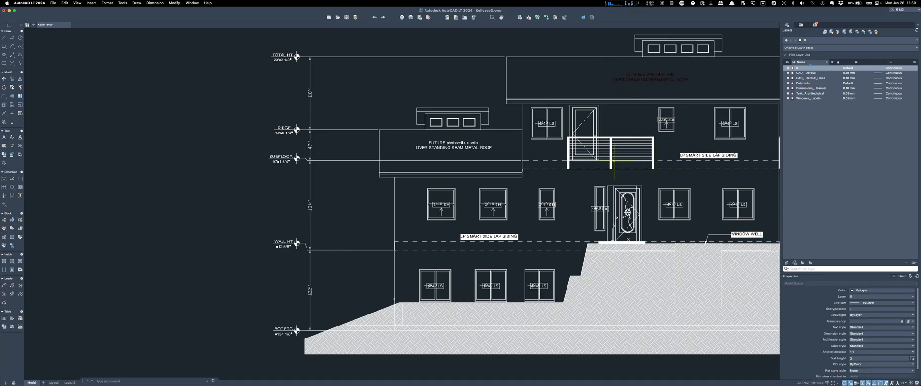
scroll(346, 185, down, 2)
scroll(560, 124, up, 4)
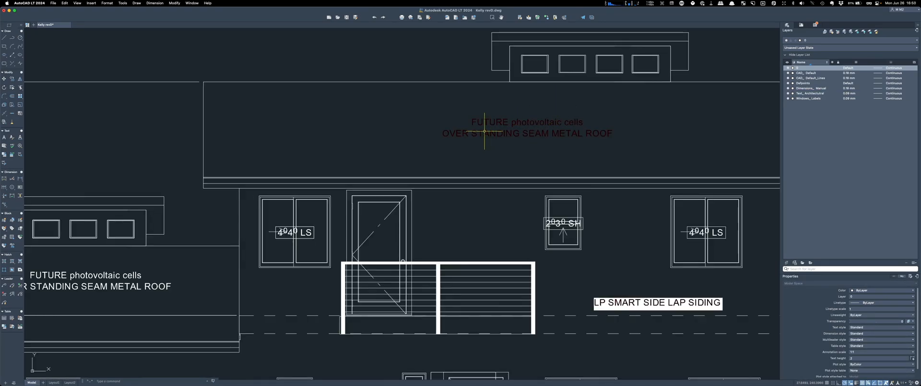
Step: Set all of the photovoltaic note's text to White in the Text Editor
double_click(478, 122)
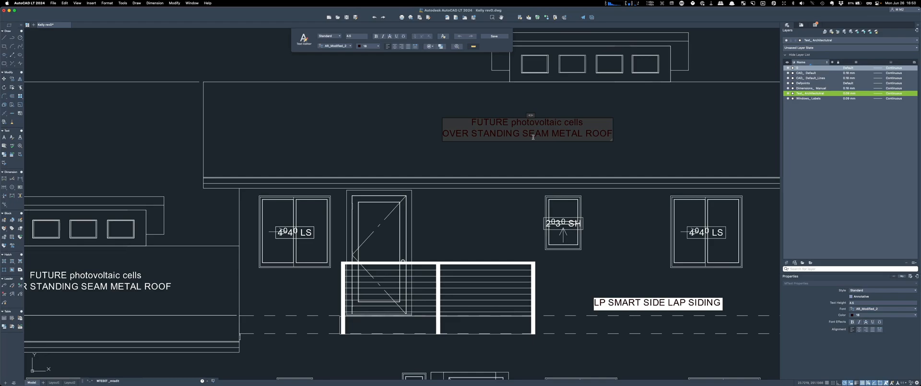
key(super+a)
click(362, 47)
click(368, 104)
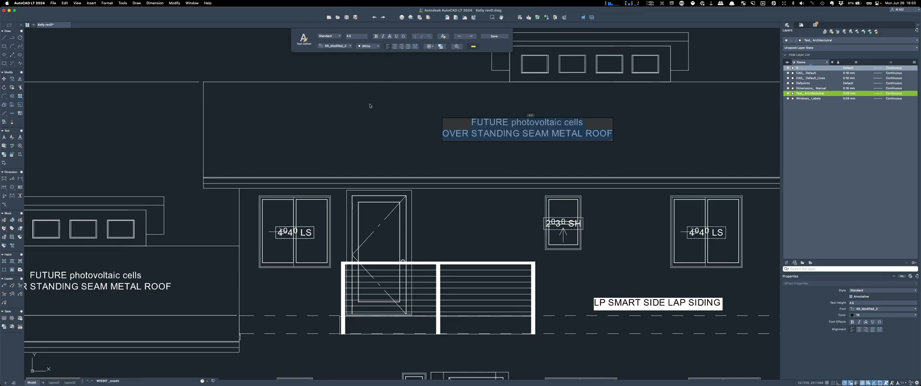
click(678, 142)
scroll(431, 61, down, 5)
scroll(498, 132, up, 2)
scroll(498, 131, up, 3)
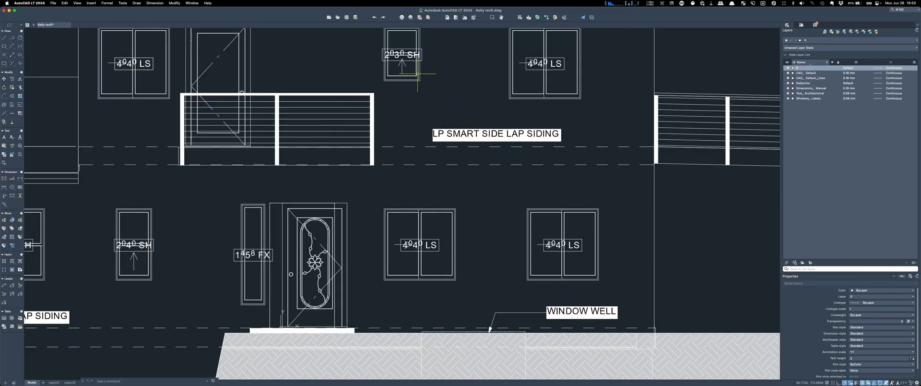
Step: Clear the white backdrop boxes behind the two LP SMART SIDE LAP SIDING labels
click(403, 56)
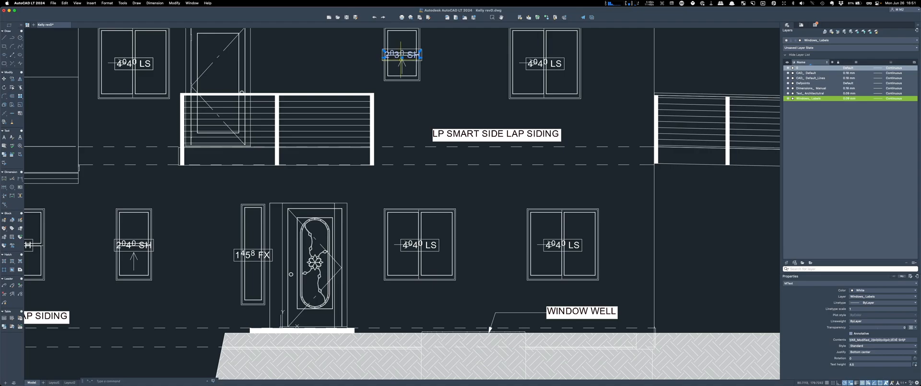
key(Escape)
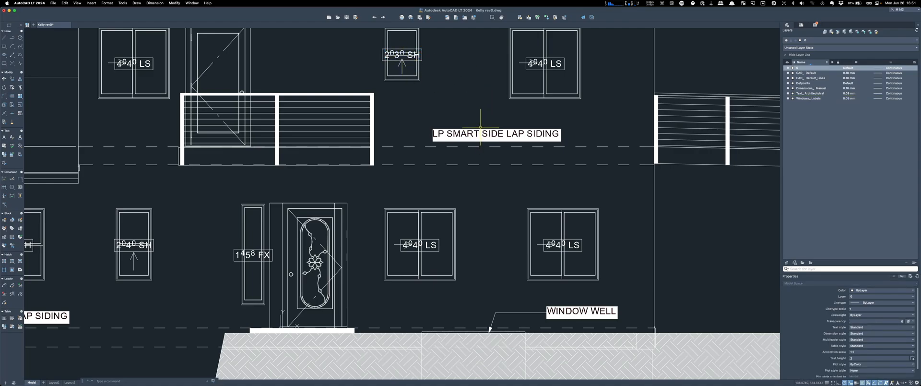
click(481, 129)
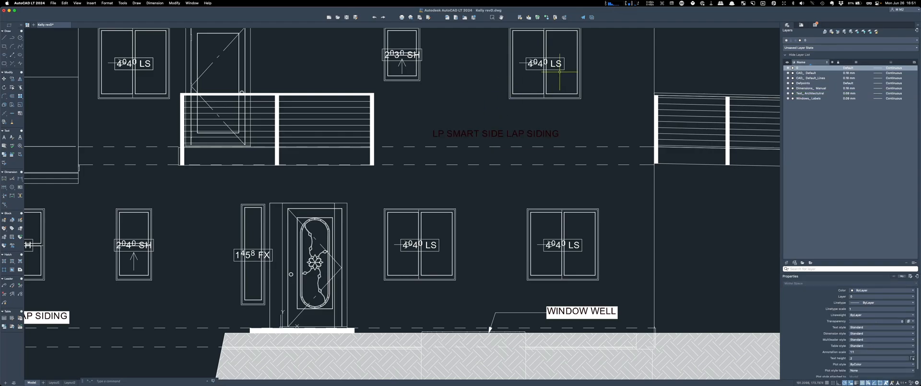
scroll(556, 75, down, 6)
scroll(514, 103, up, 6)
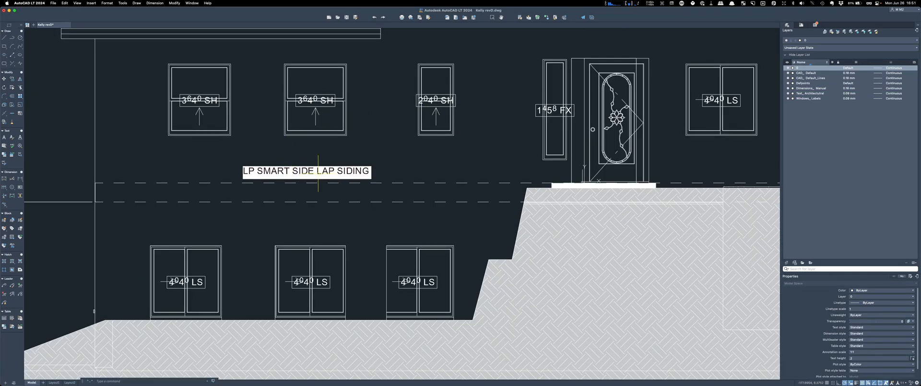
click(371, 178)
key(Escape)
scroll(218, 178, down, 4)
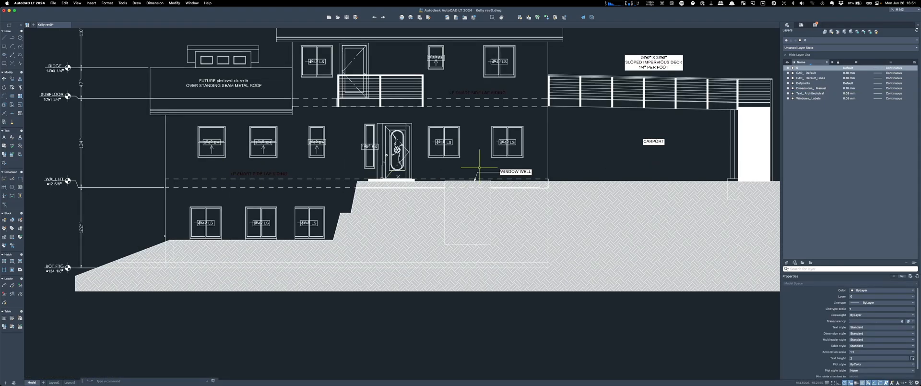
scroll(528, 171, up, 5)
scroll(397, 157, down, 4)
scroll(432, 142, up, 6)
Step: Clear the white boxes behind the CARPORT label and the sloped-deck note
click(416, 152)
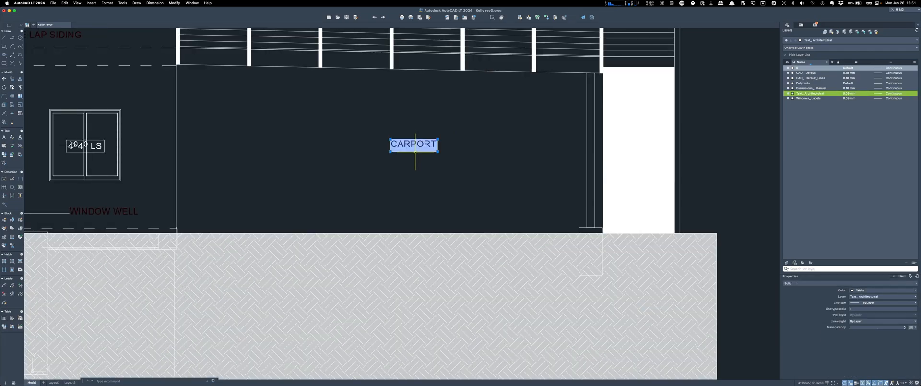
key(Escape)
scroll(415, 151, down, 3)
scroll(422, 58, up, 4)
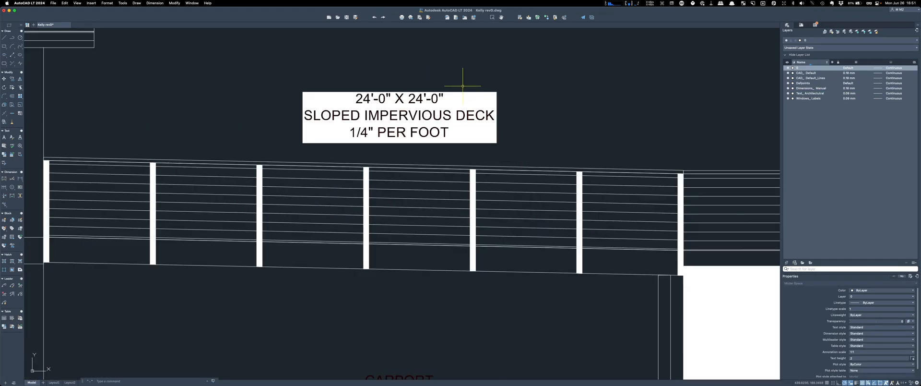
click(477, 91)
key(Escape)
scroll(510, 65, down, 4)
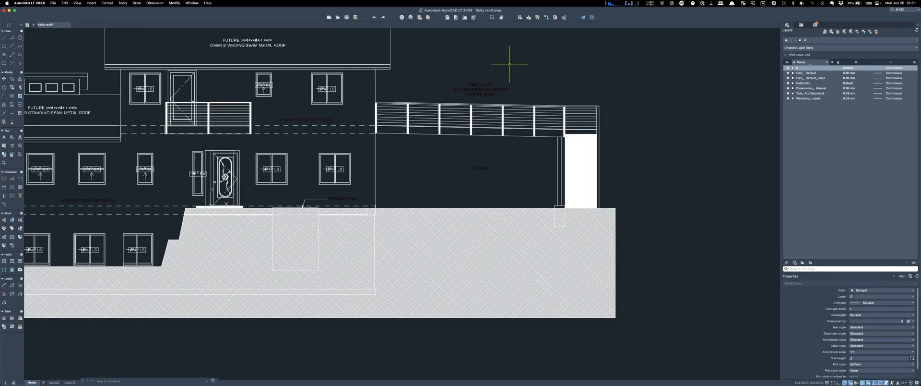
click(577, 137)
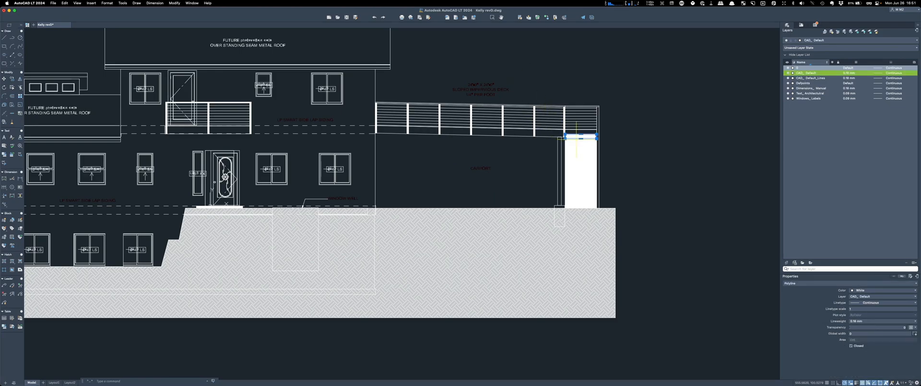
click(579, 151)
scroll(617, 138, up, 6)
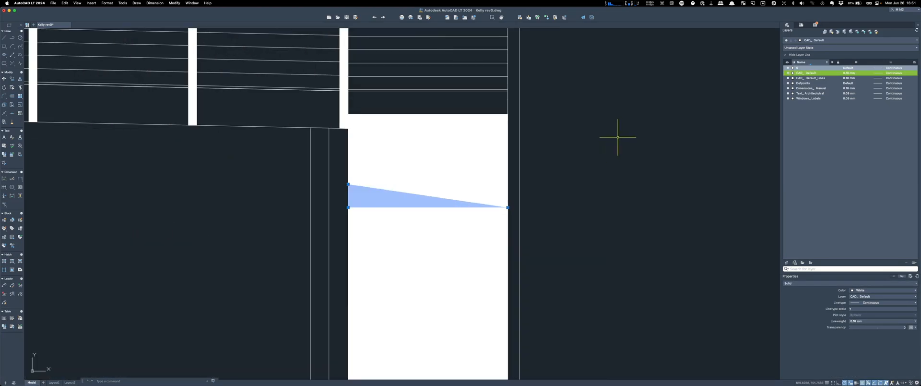
key(Escape)
scroll(632, 163, down, 5)
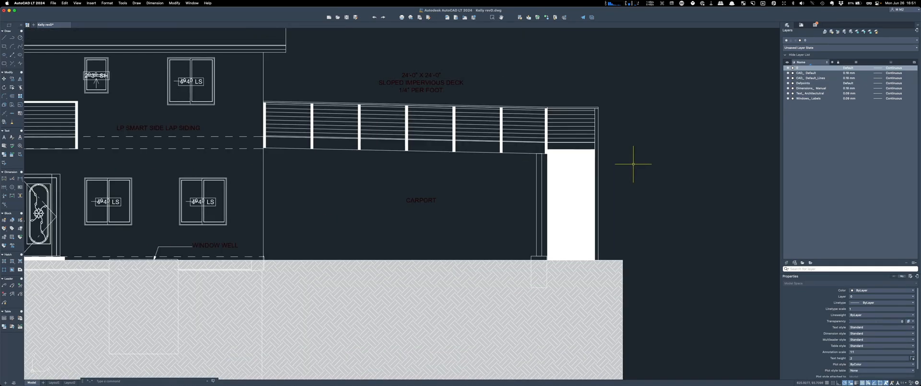
scroll(670, 138, down, 3)
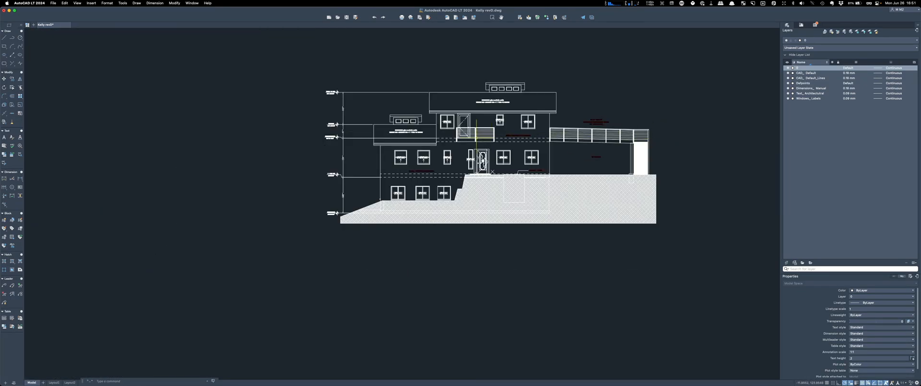
Step: Stretch the 110" TOTAL HT dimension's top end point to the upper roof corner
scroll(468, 129, up, 3)
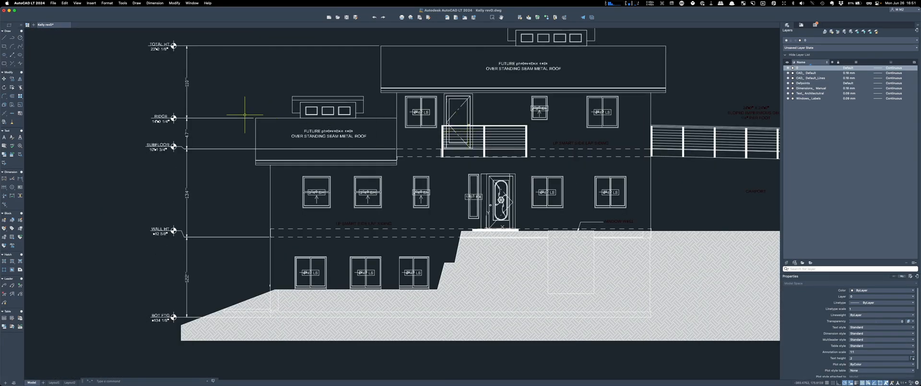
click(187, 89)
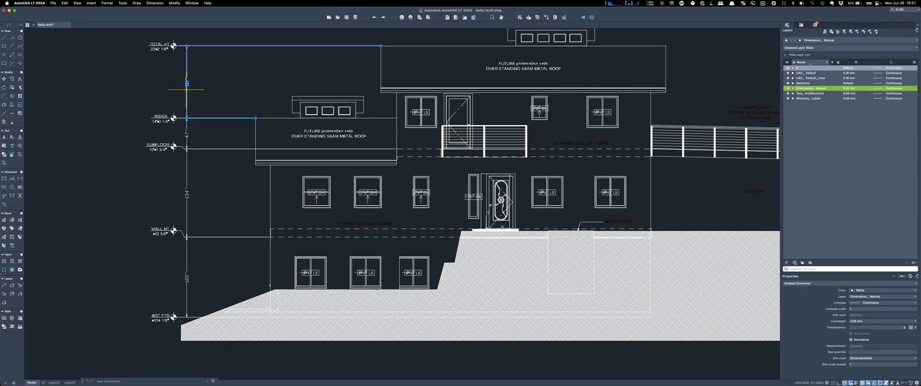
click(382, 46)
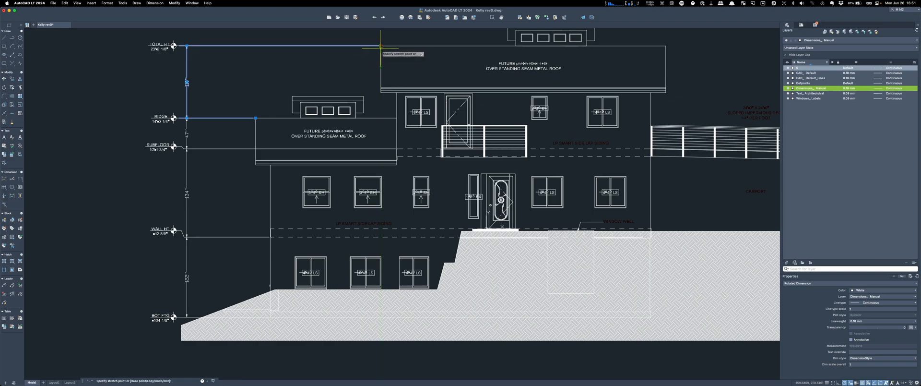
click(380, 46)
key(Escape)
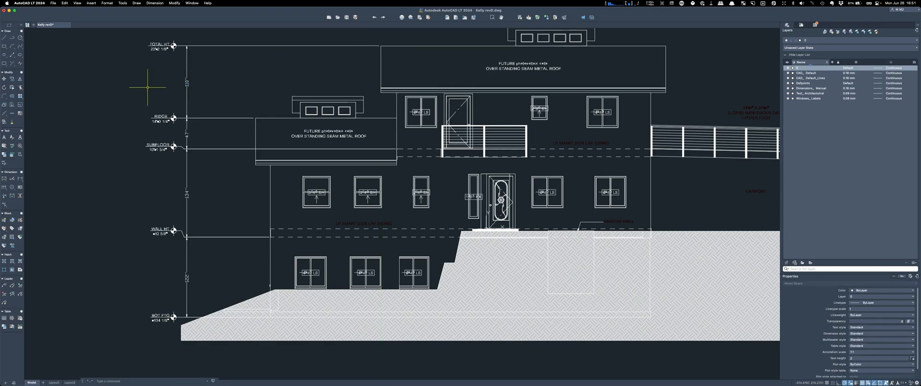
scroll(172, 99, down, 2)
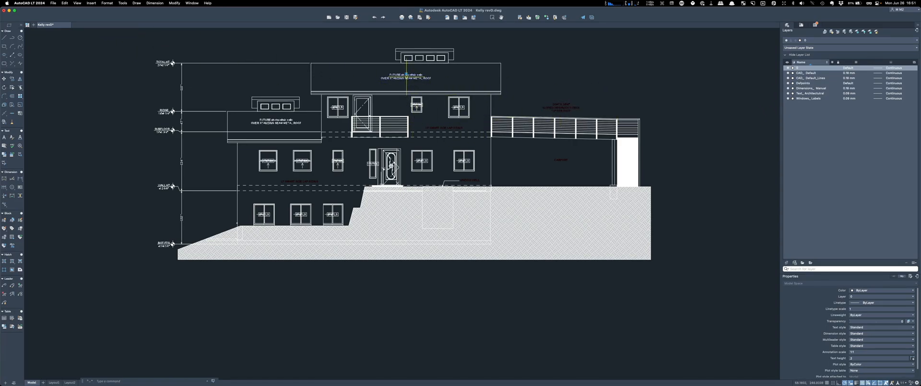
Step: Match the dark-red sloped-deck note to the white roof note's properties with Match Properties
click(406, 76)
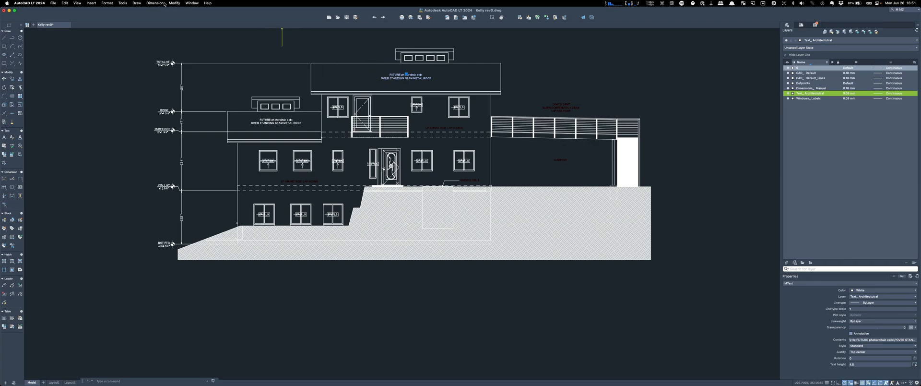
click(173, 4)
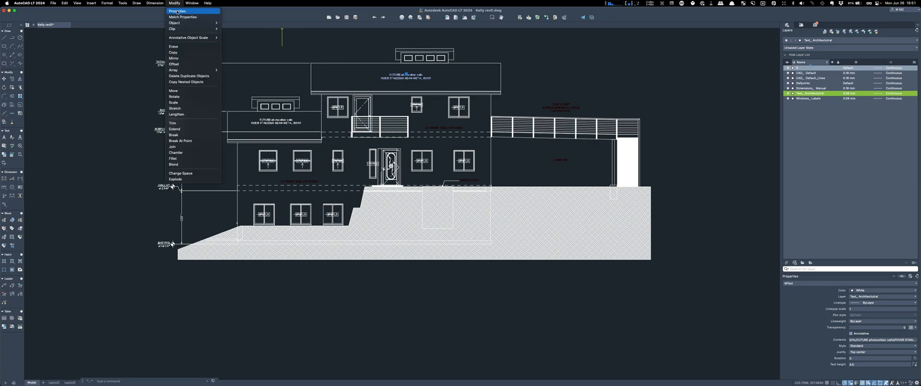
click(183, 16)
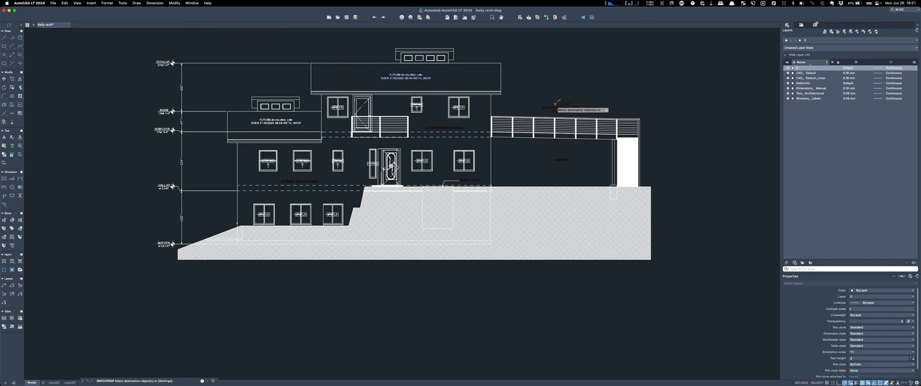
click(575, 113)
click(511, 90)
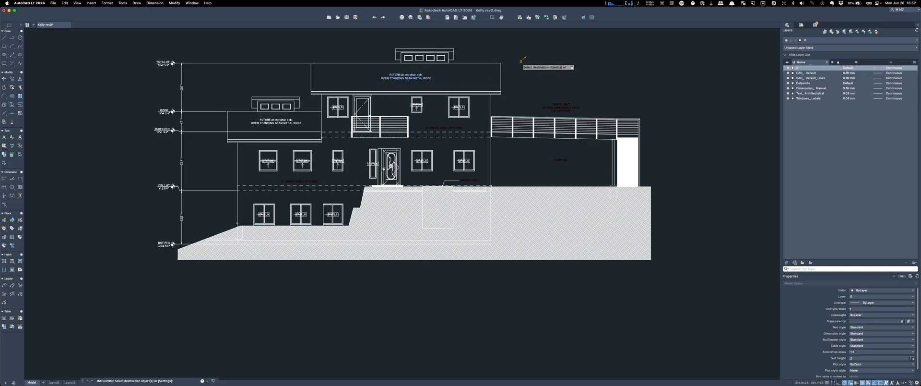
key(Escape)
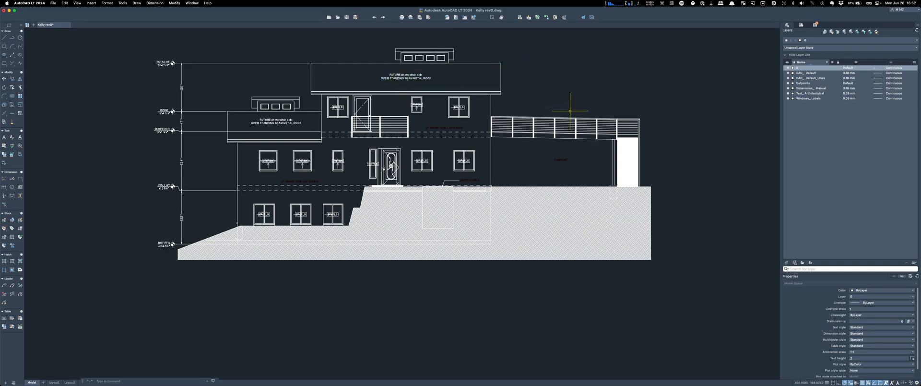
click(559, 108)
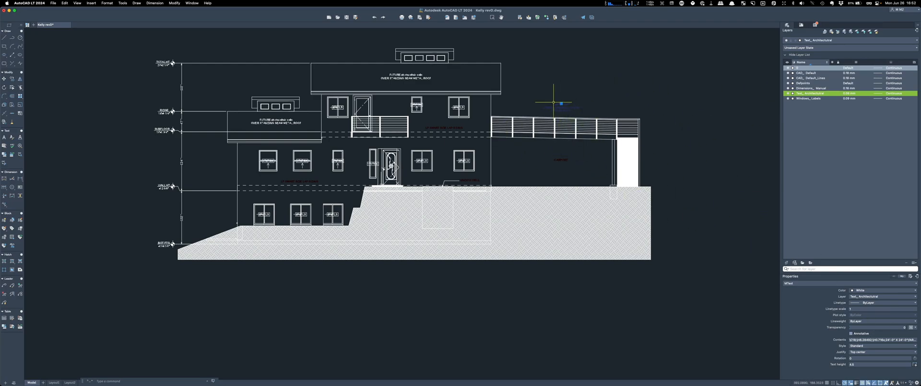
Step: Set the sloped-deck note and CARPORT label text colours to ByLayer
double_click(562, 109)
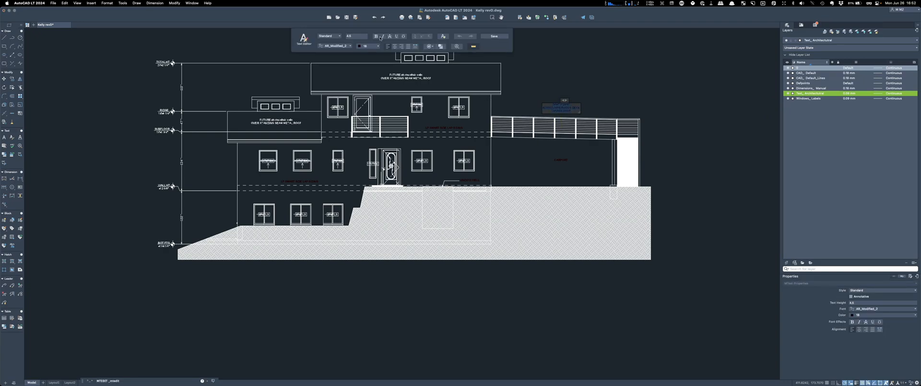
click(370, 46)
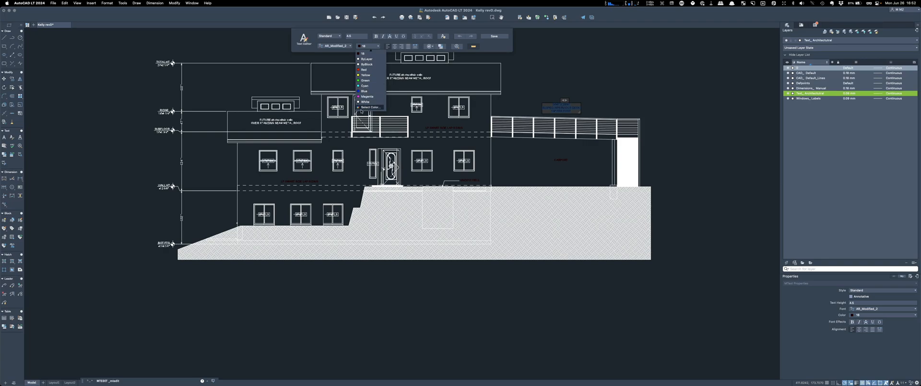
click(369, 105)
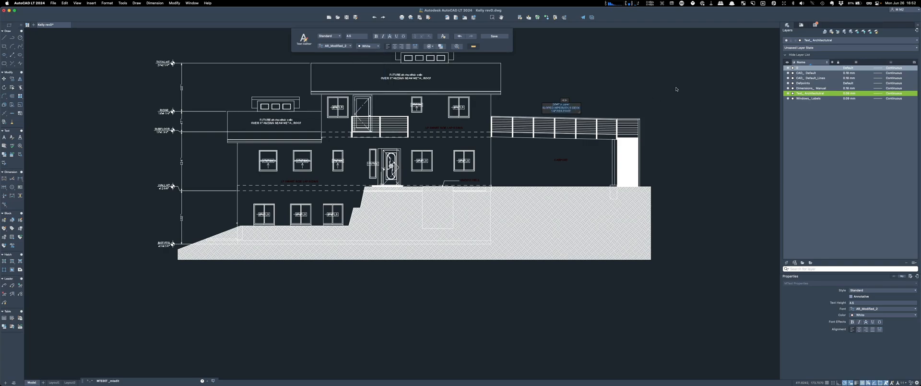
click(379, 46)
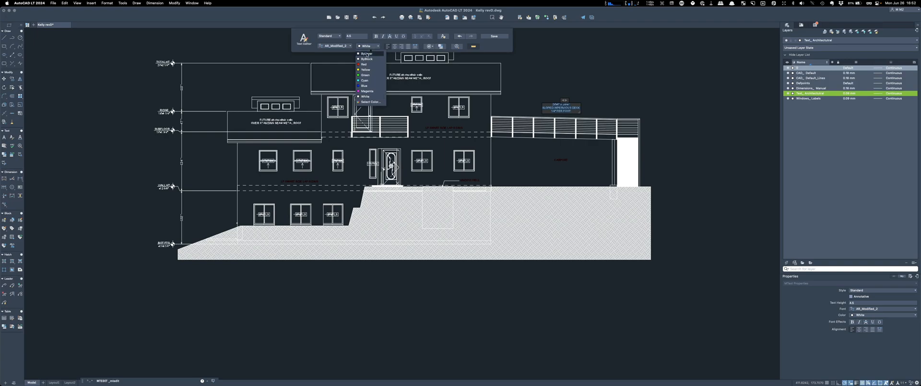
click(367, 53)
click(655, 73)
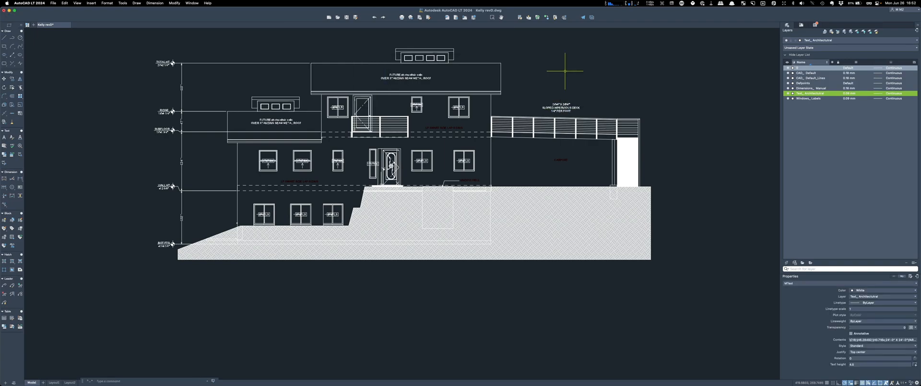
double_click(563, 159)
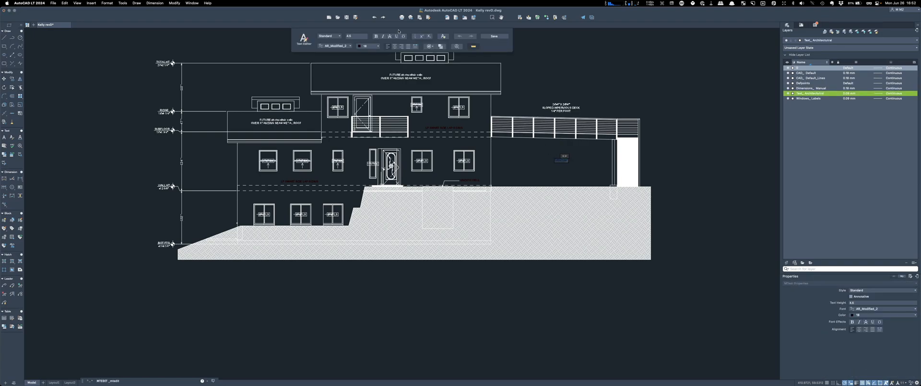
click(368, 46)
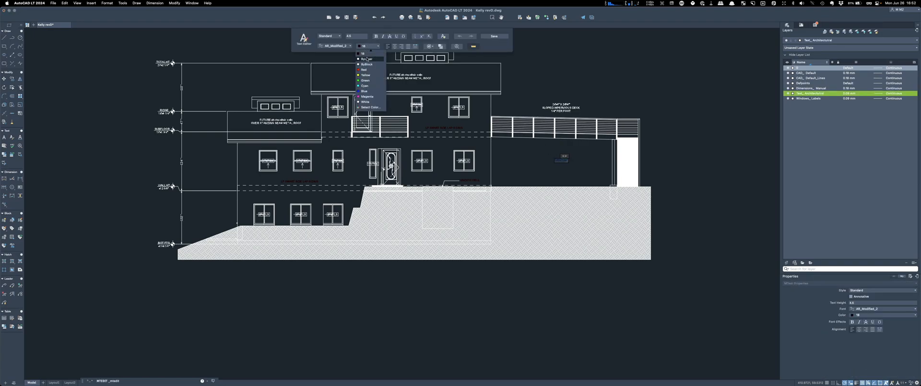
click(366, 59)
click(630, 53)
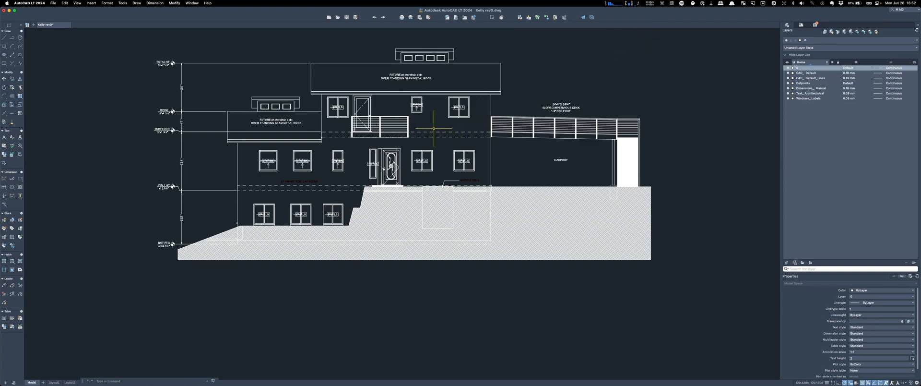
Step: Set both LP SMART SIDE LAP SIDING labels' text colour to ByLayer
double_click(437, 127)
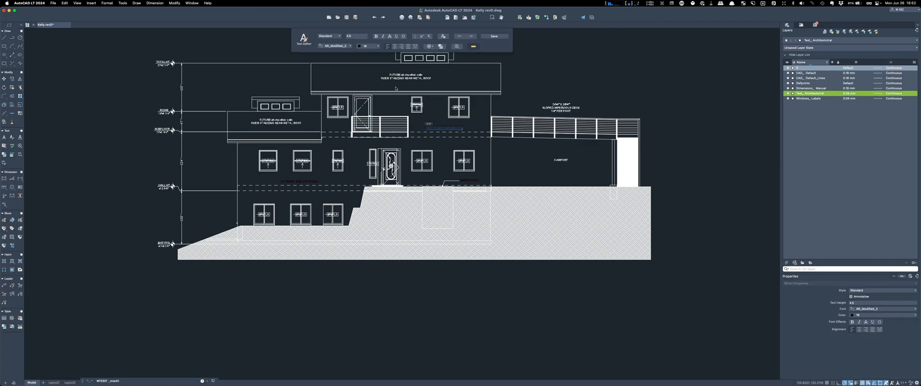
click(369, 46)
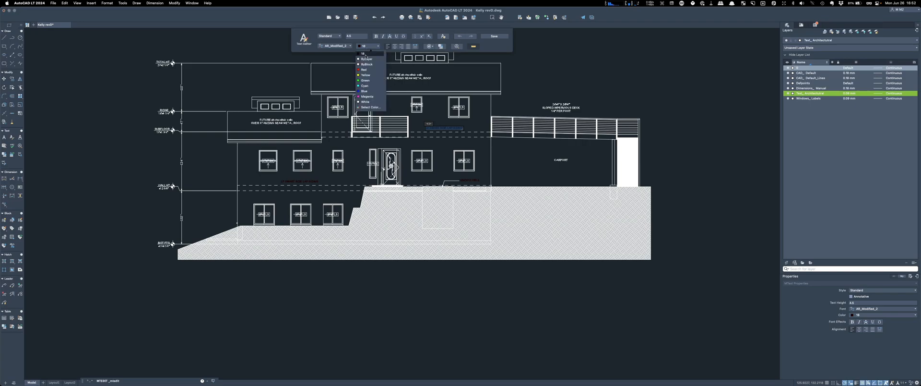
click(367, 59)
click(427, 126)
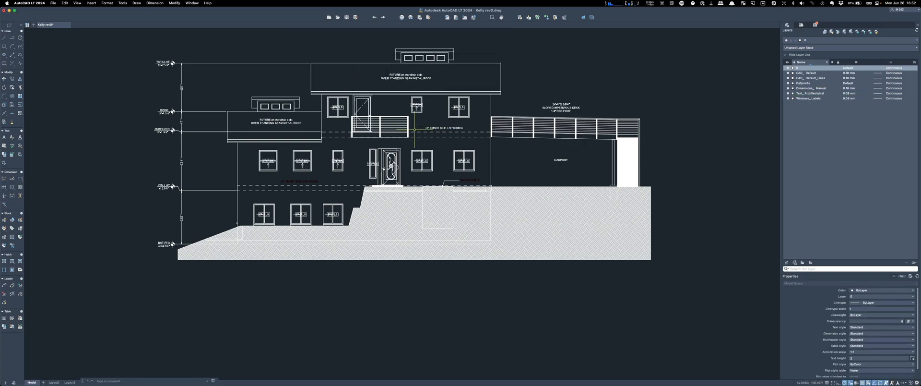
double_click(308, 182)
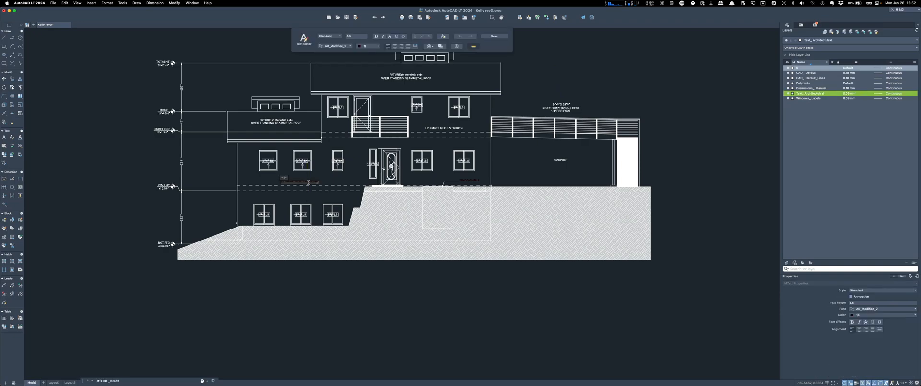
click(364, 46)
click(367, 59)
click(577, 76)
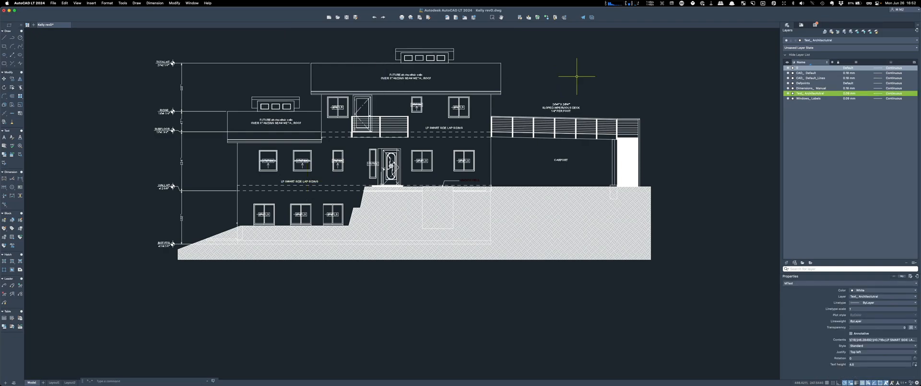
Step: Set the WINDOW WELL label's text colour to ByLayer
click(466, 180)
double_click(468, 181)
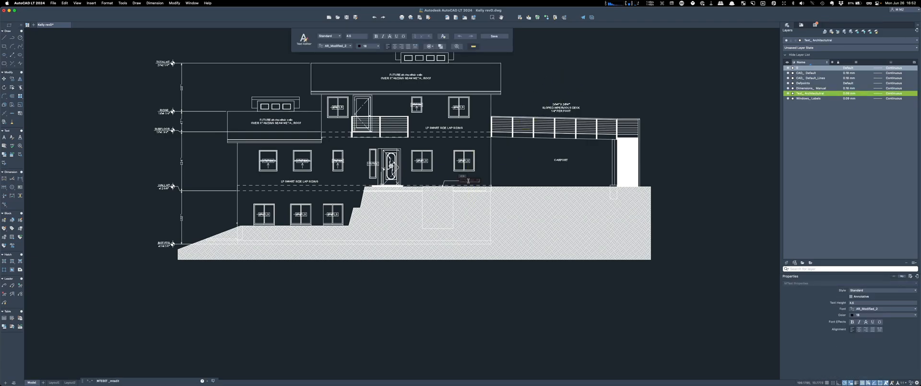
click(365, 48)
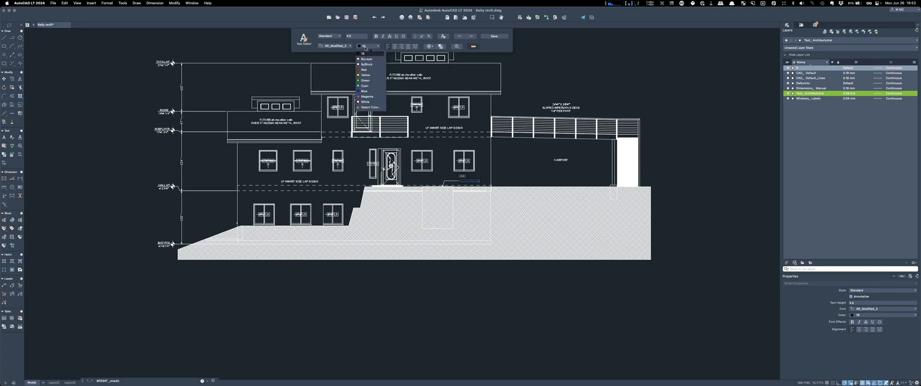
click(369, 59)
click(613, 59)
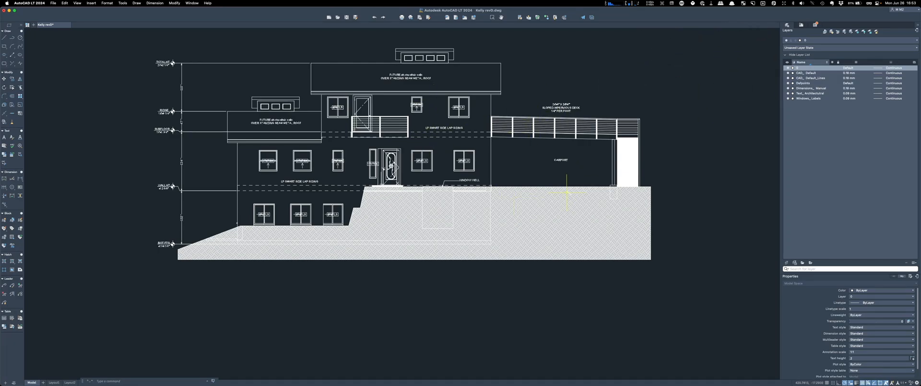
Step: Delete the triangular fill and stray lines on the ground hatch below the carport
click(556, 186)
key(Escape)
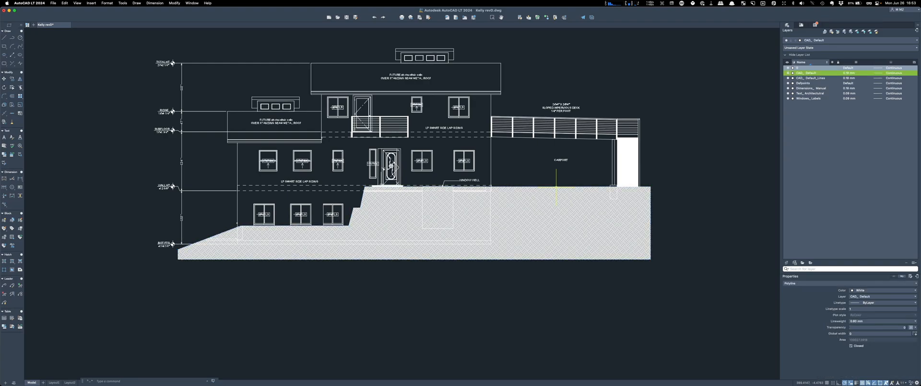
click(558, 197)
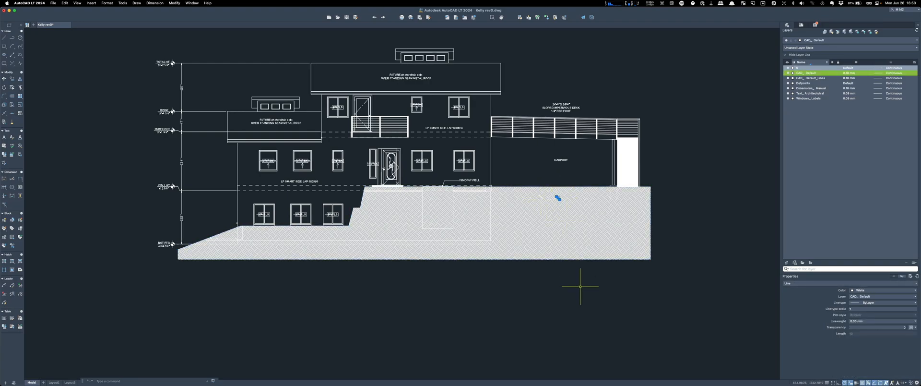
scroll(556, 201, up, 4)
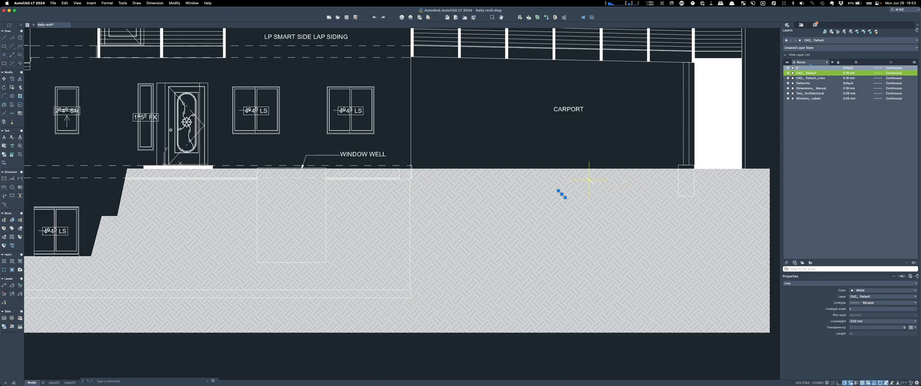
drag(601, 164, 556, 193)
key(Delete)
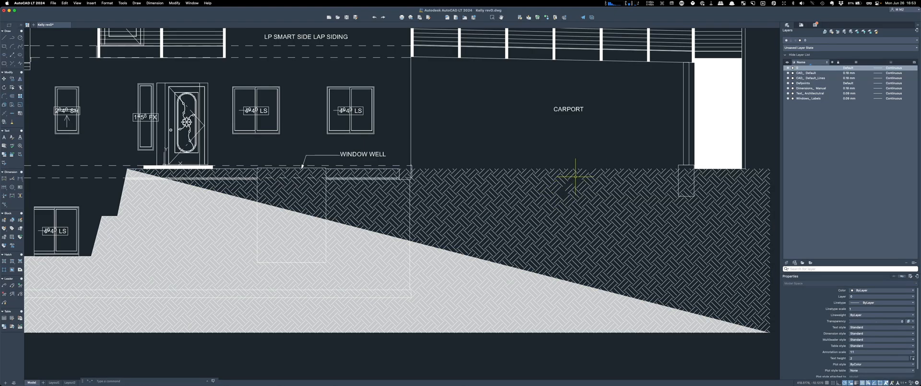
Step: Delete the two remaining stray short lines near the slope
scroll(576, 178, down, 5)
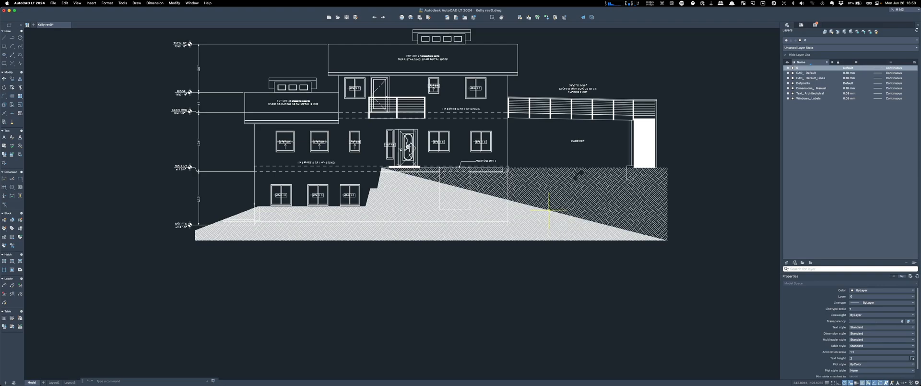
click(532, 213)
key(Delete)
click(569, 199)
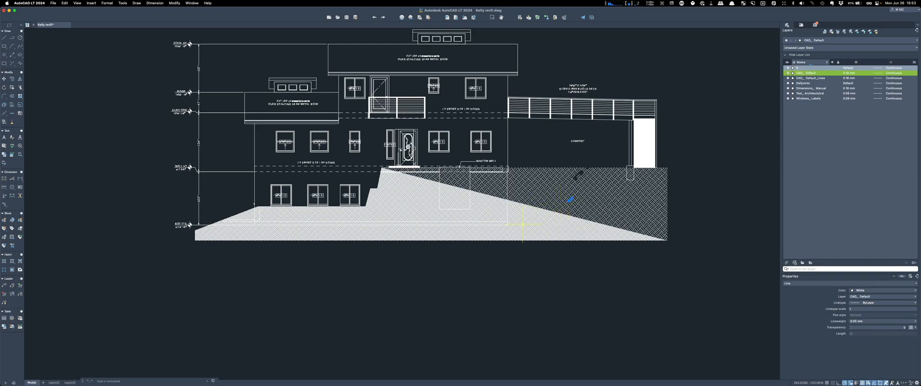
key(Delete)
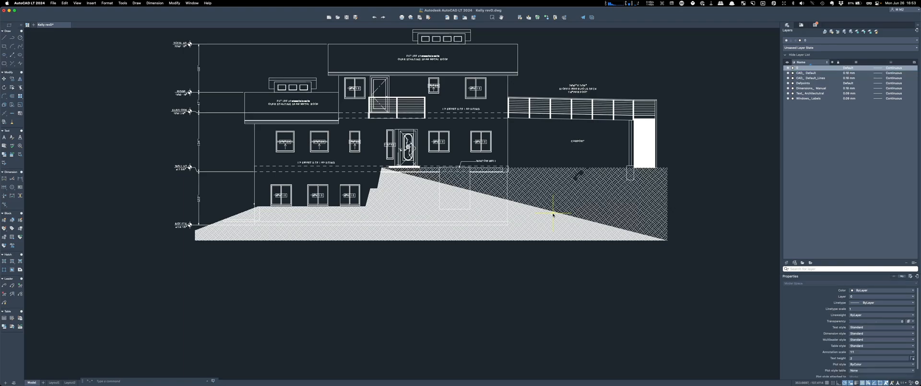
scroll(554, 215, up, 4)
scroll(554, 215, down, 4)
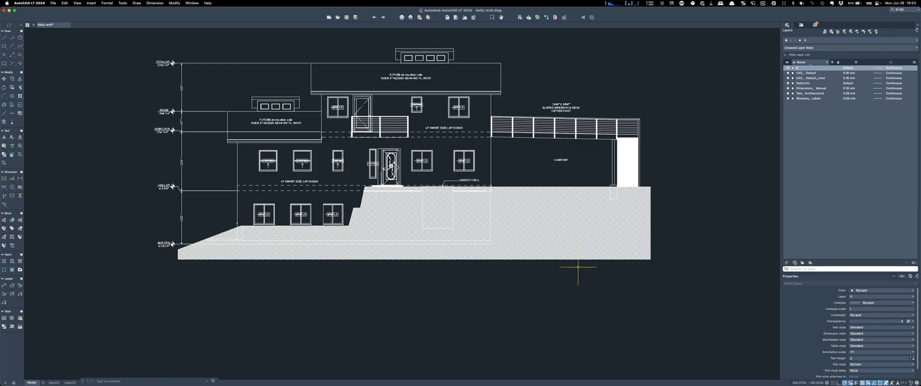
Step: Mirror the right lower window's frame lines across the centre mullion, keeping the originals
scroll(290, 219, up, 5)
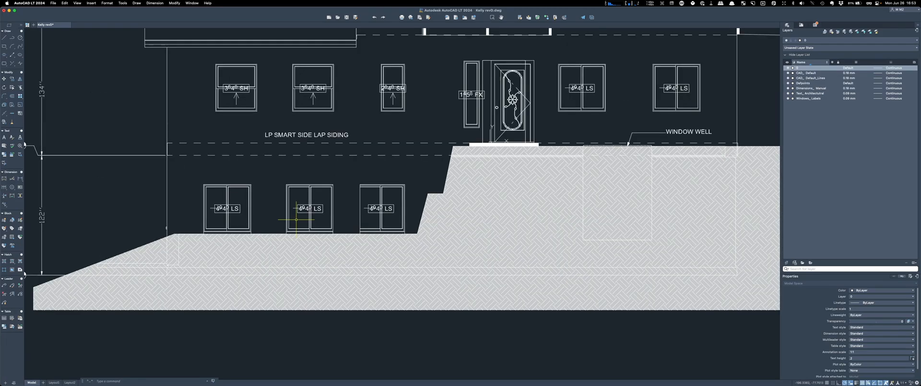
scroll(395, 216, up, 5)
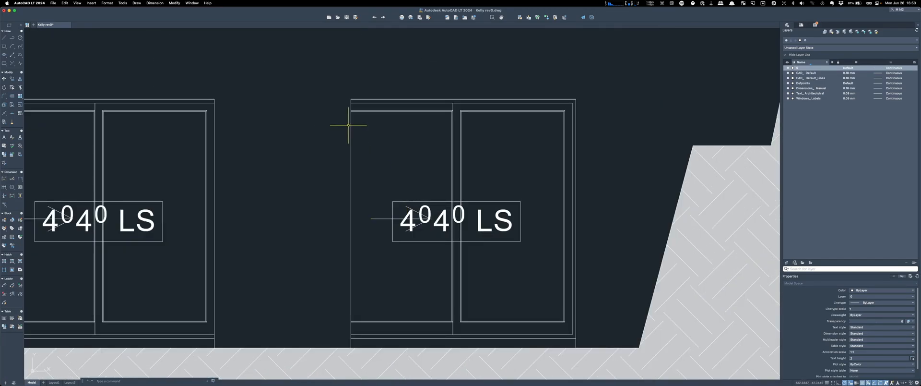
scroll(491, 139, down, 2)
drag(556, 170, 526, 147)
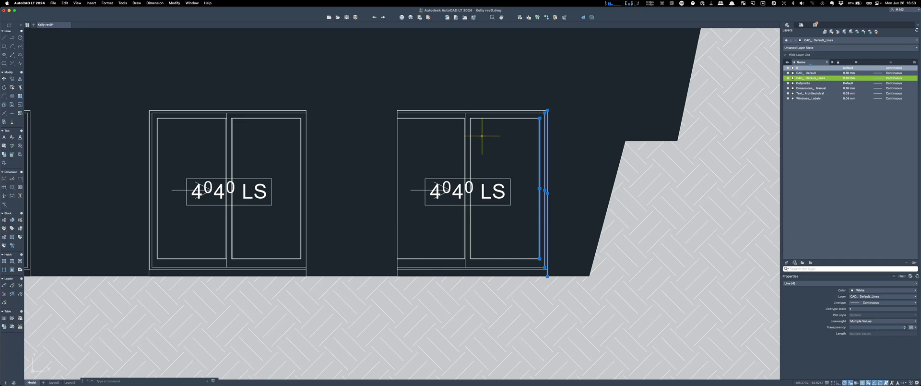
text(mi)
key(Return)
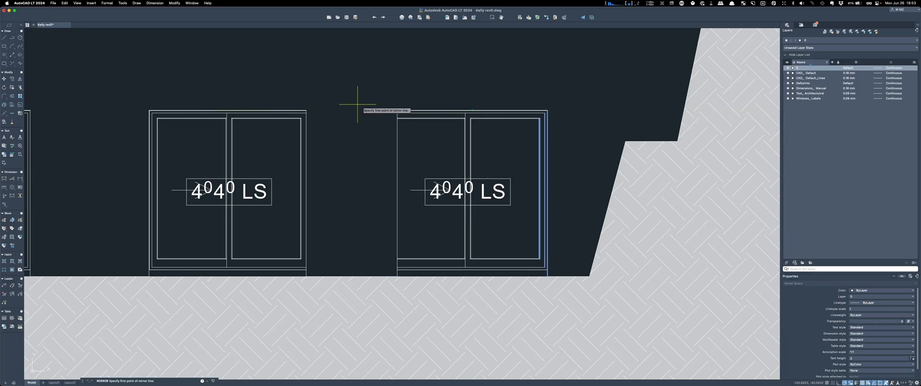
scroll(464, 185, up, 8)
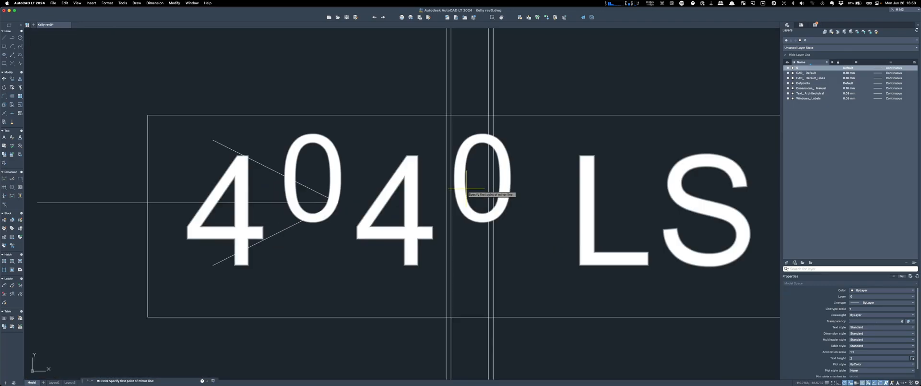
scroll(465, 135, down, 8)
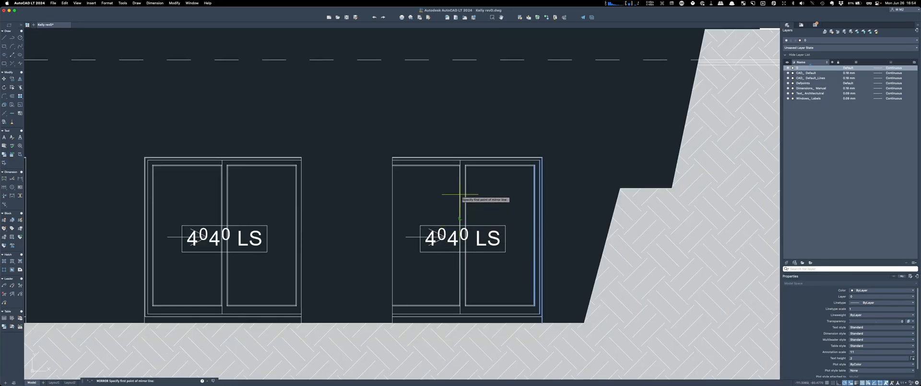
click(460, 216)
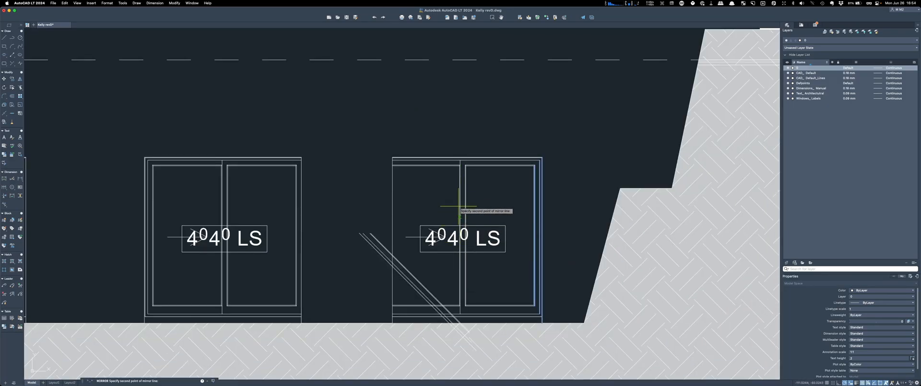
click(459, 119)
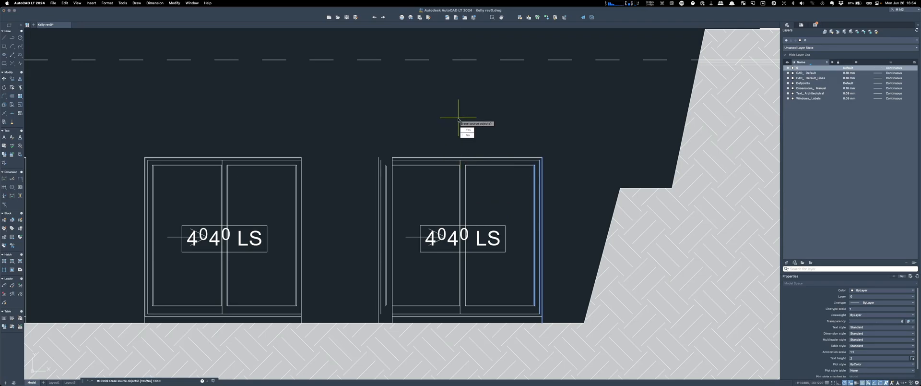
key(Return)
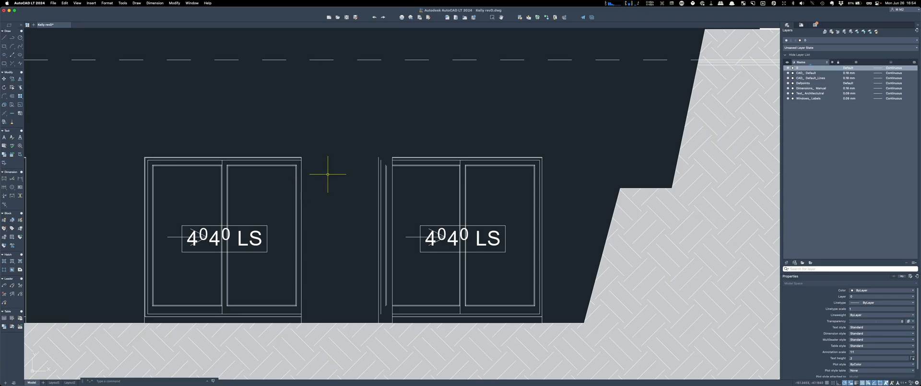
Step: Delete the leftover stray vertical line at the window's edge
click(392, 204)
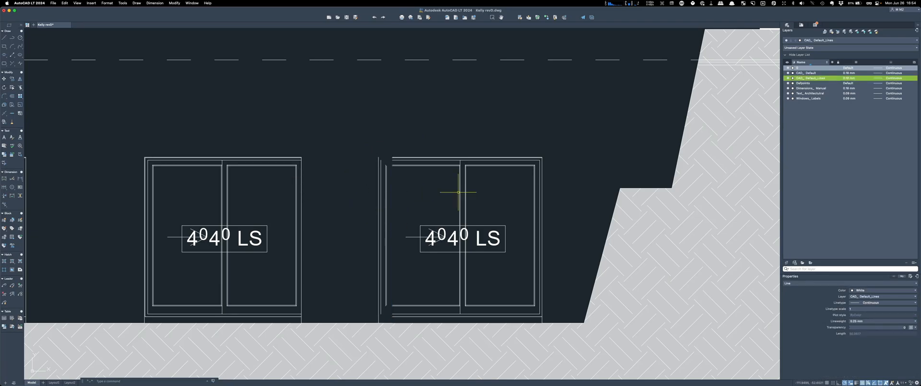
key(Delete)
scroll(459, 192, down, 9)
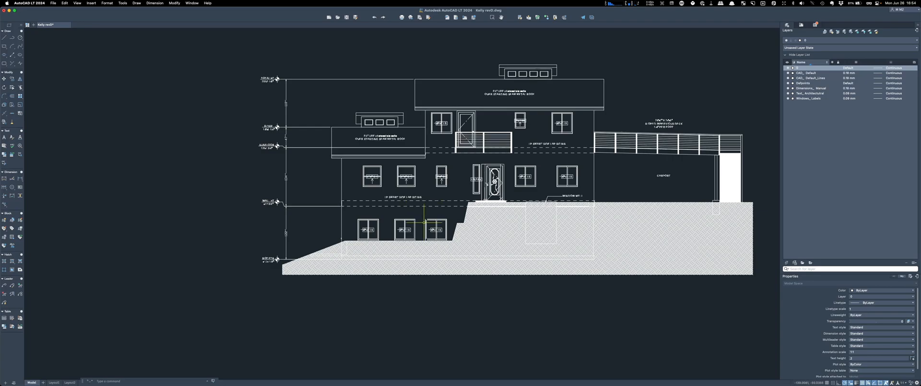
Step: Extend the right lower window's top frame lines to the selected vertical boundary lines
scroll(425, 234, up, 9)
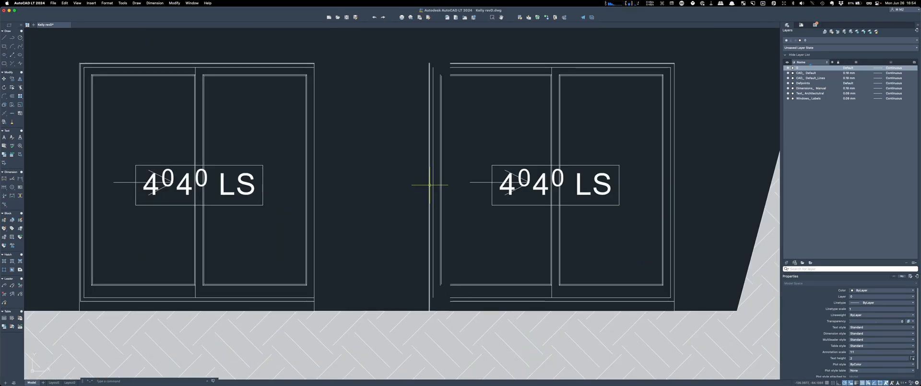
scroll(422, 201, down, 9)
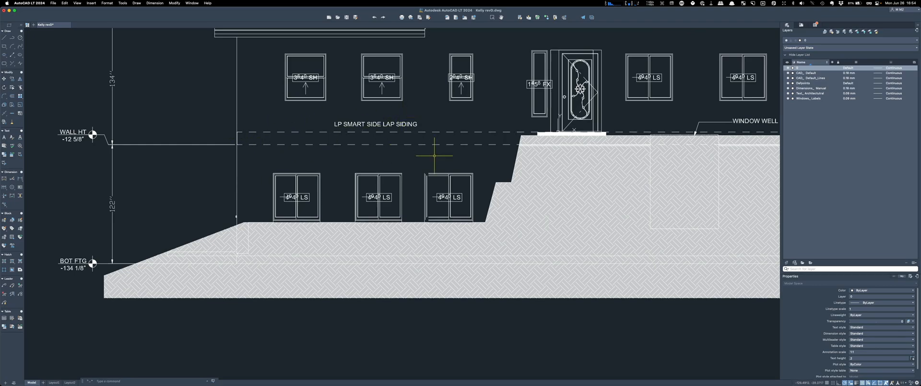
scroll(422, 222, up, 5)
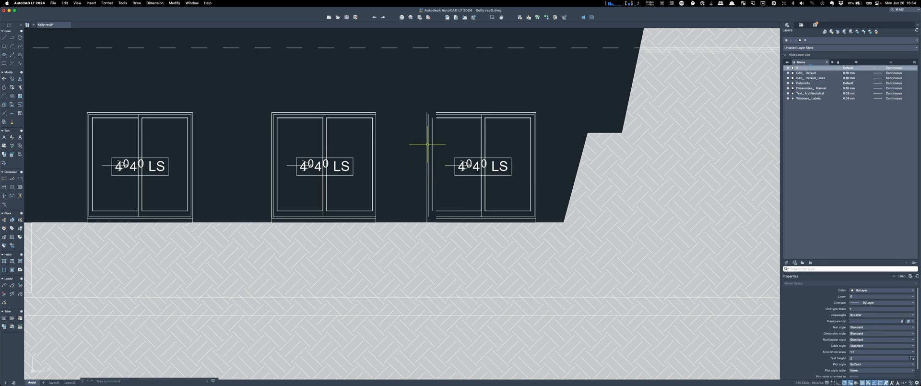
scroll(427, 139, up, 3)
click(454, 162)
click(393, 128)
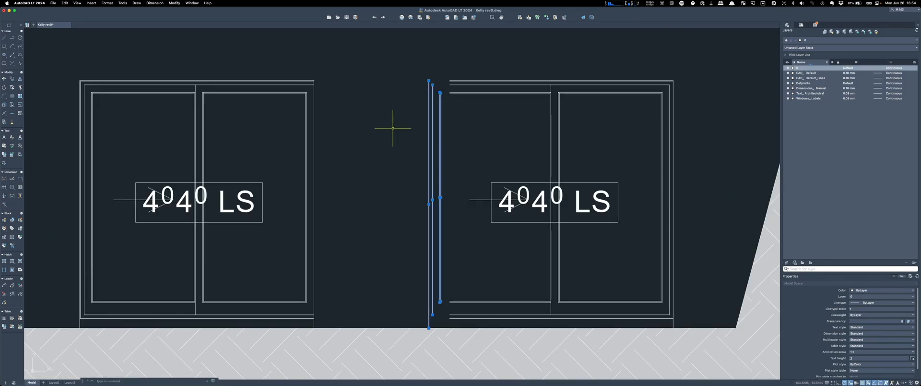
text(e)
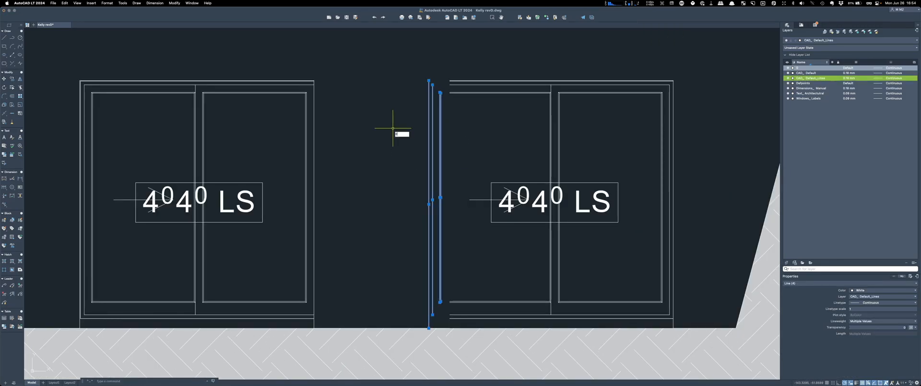
text(x)
key(space)
click(473, 104)
click(444, 60)
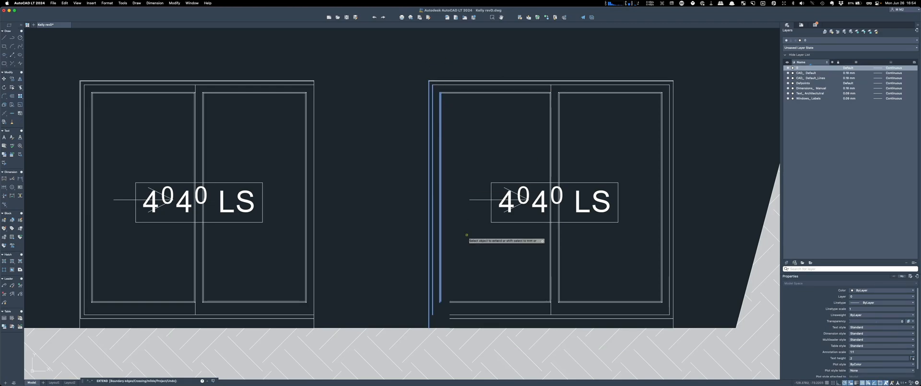
Step: Extend the window's bottom frame lines to the same boundary
scroll(468, 254, down, 4)
click(465, 263)
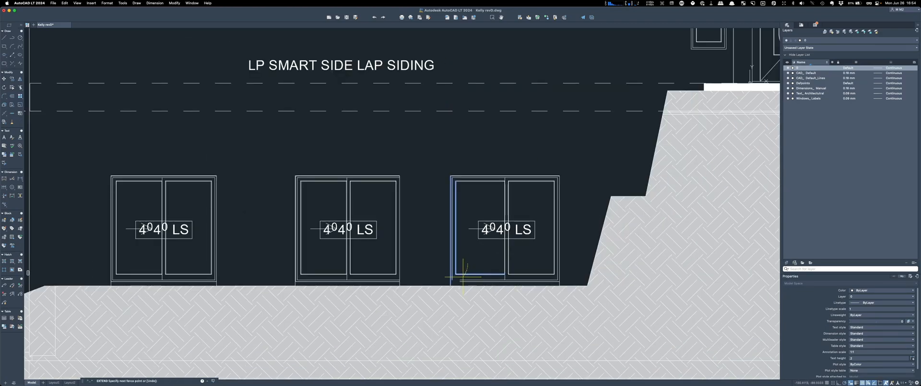
click(461, 285)
key(space)
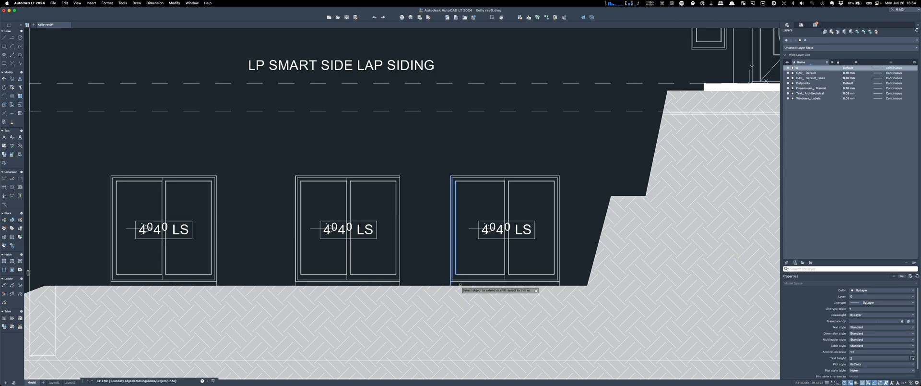
key(Escape)
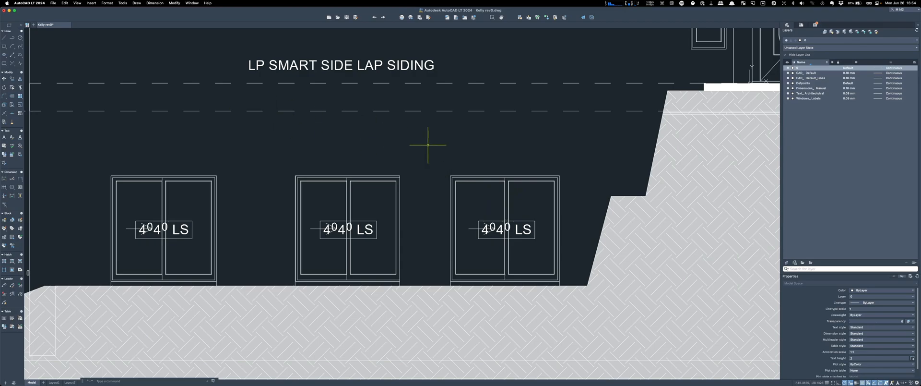
Step: Draw a diagonal guide line up-right from the window's top-right corner
text(l)
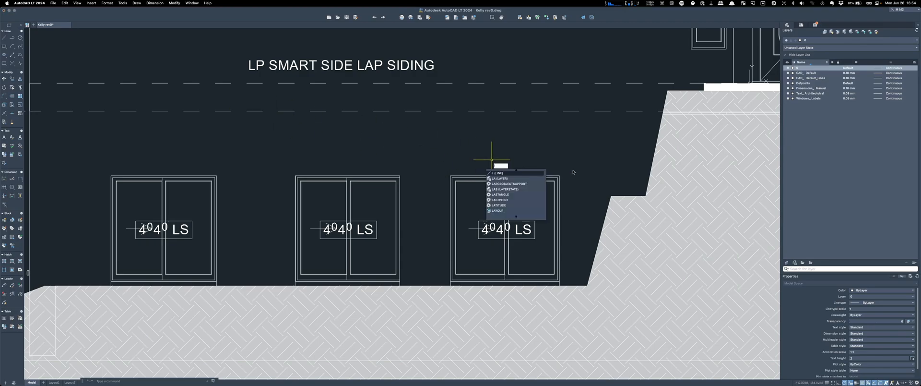
key(Return)
scroll(551, 169, up, 5)
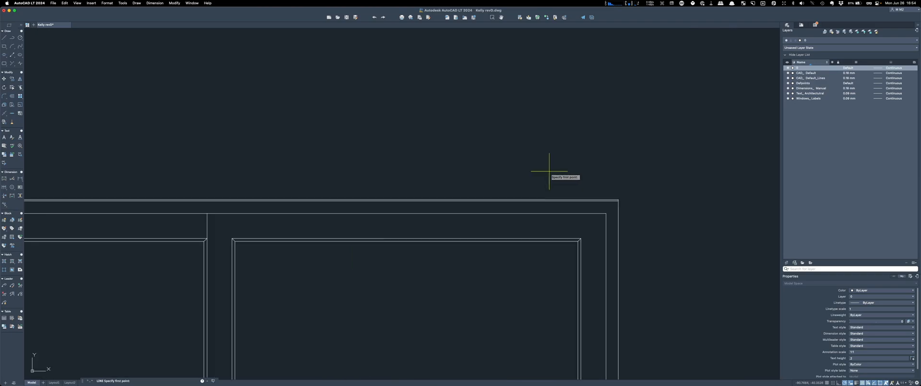
click(619, 199)
click(712, 77)
key(Escape)
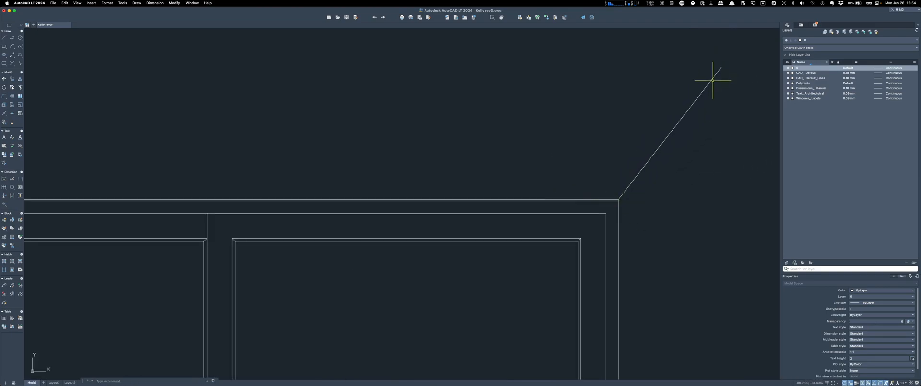
scroll(708, 116, down, 5)
Step: Erase the rightmost lower window, its label, the leftover top lines and the small mark
click(704, 264)
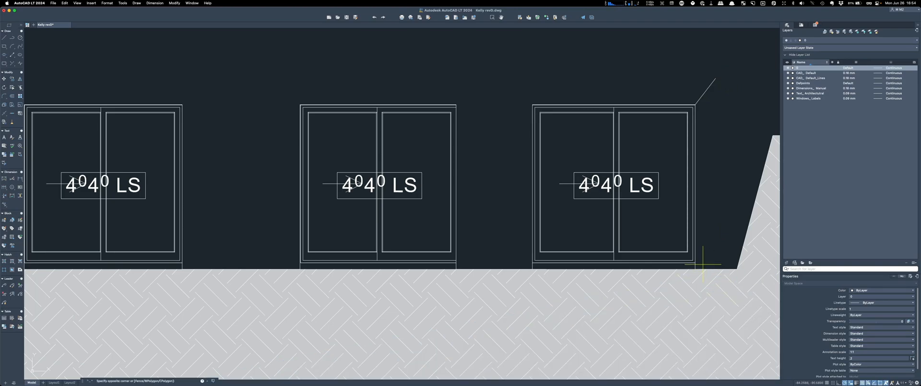
click(514, 135)
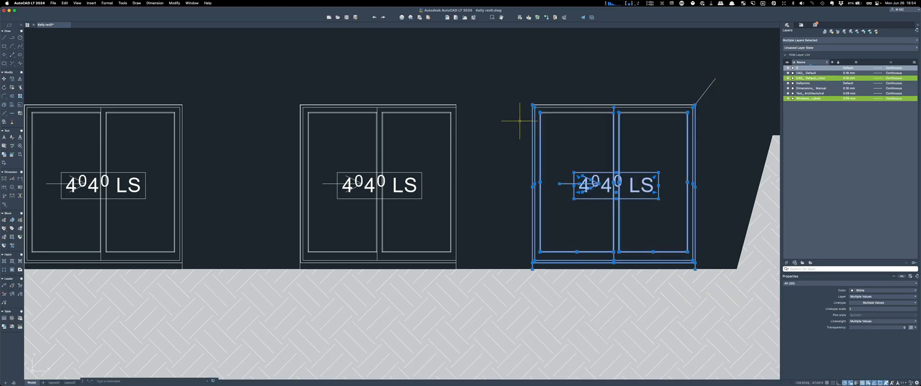
key(Delete)
click(662, 127)
click(495, 82)
key(Delete)
click(690, 124)
click(673, 101)
key(Delete)
Step: Copy the middle window and its label from its top-right corner to the guide endpoint
click(472, 267)
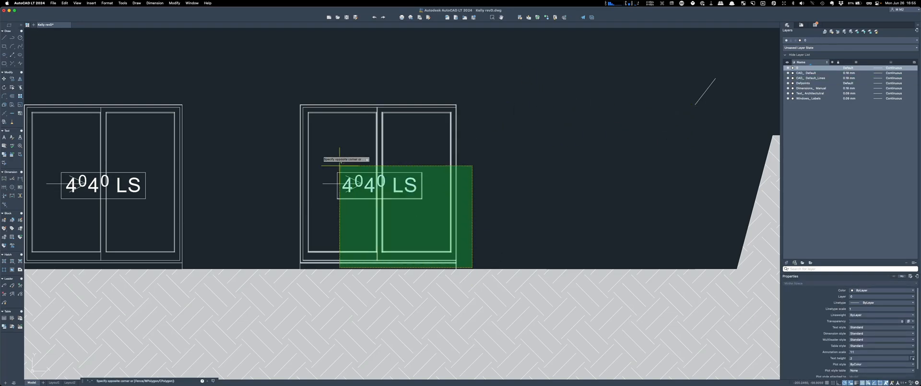
click(274, 75)
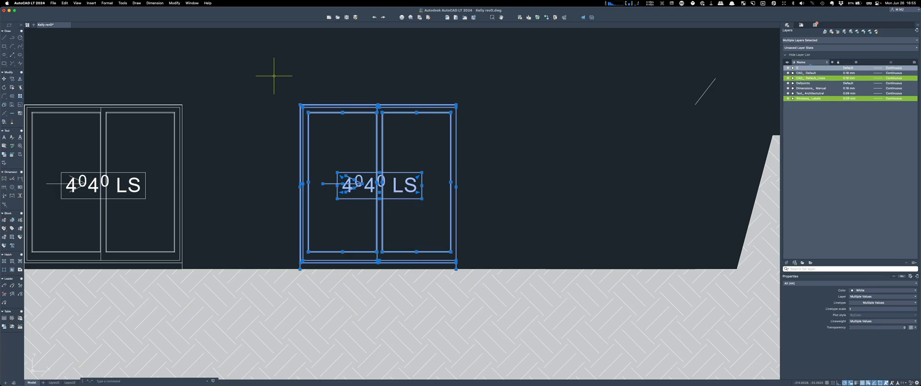
text(co)
key(Return)
scroll(470, 105, up, 5)
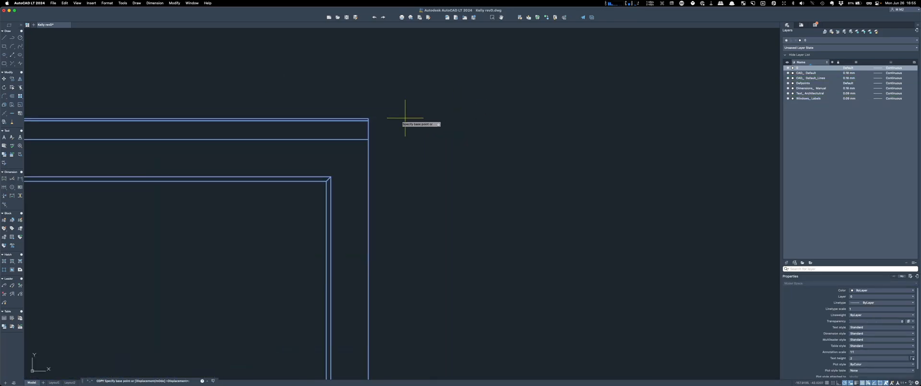
click(362, 119)
scroll(370, 122, down, 5)
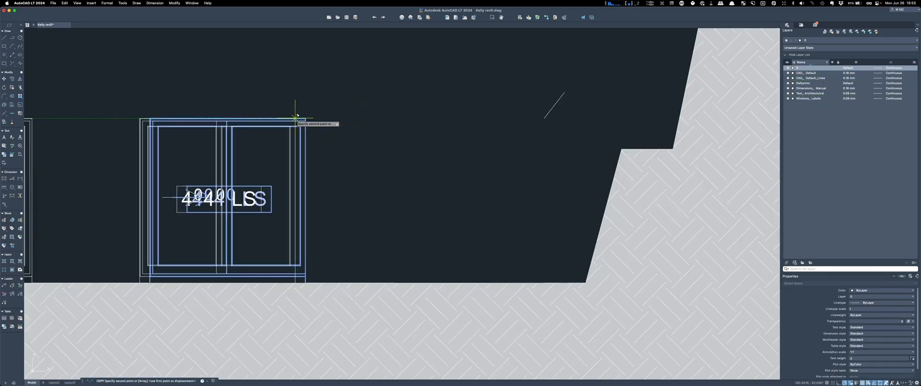
scroll(471, 123, up, 5)
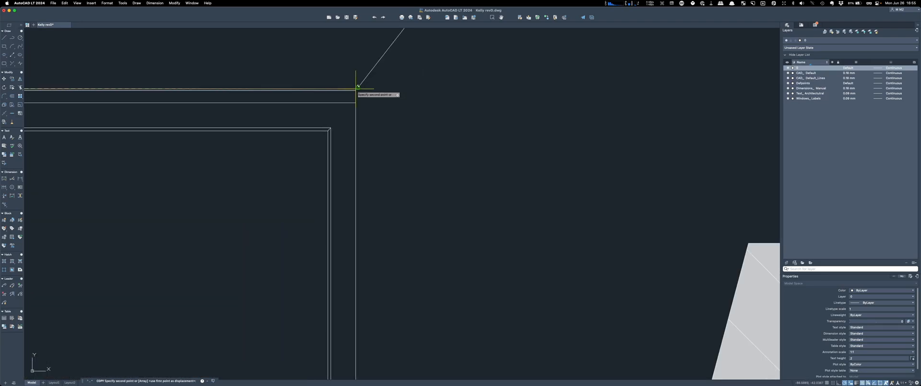
scroll(384, 96, down, 5)
key(Return)
Step: Delete the temporary diagonal guide line
click(420, 80)
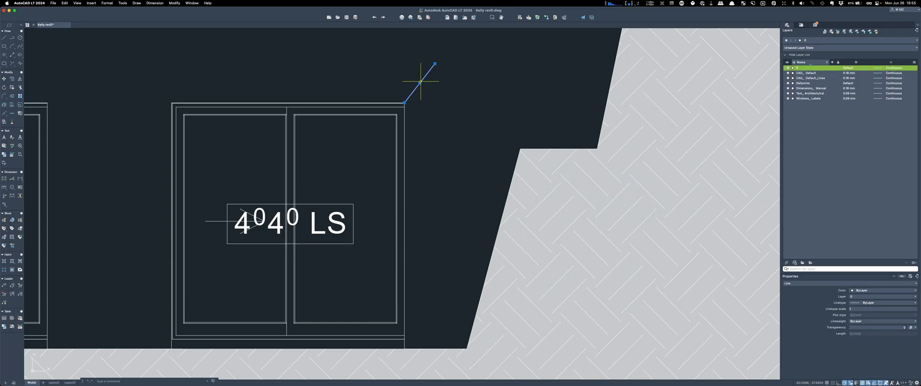
key(Delete)
scroll(420, 81, down, 6)
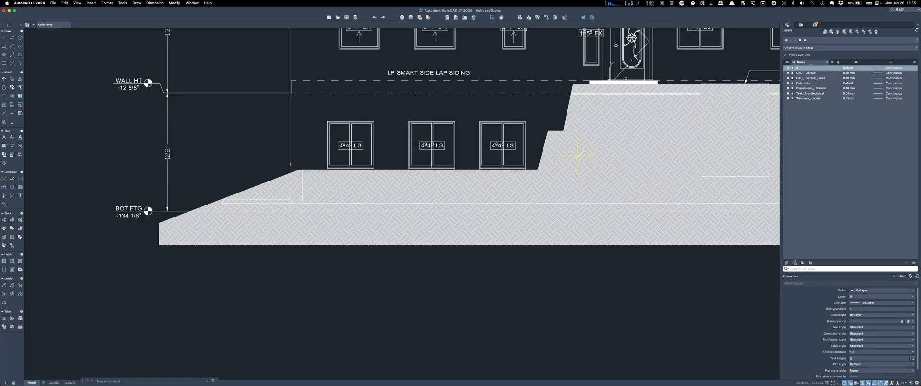
Step: Delete the middle window's 4040 LS label
scroll(448, 261, down, 3)
scroll(449, 261, up, 8)
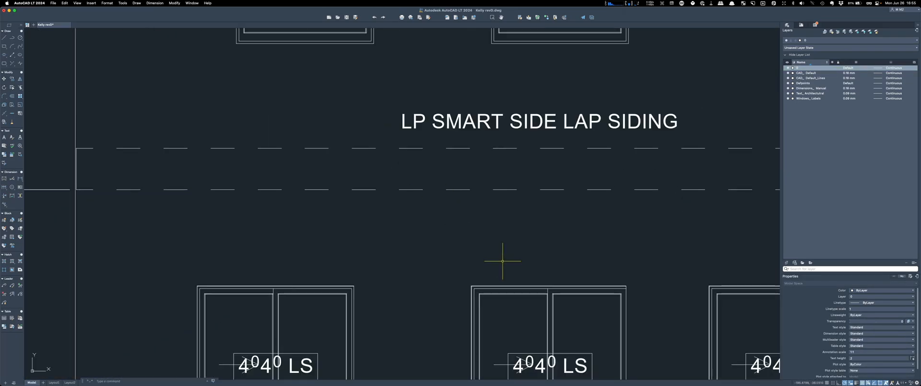
scroll(498, 257, down, 4)
scroll(514, 276, up, 5)
click(545, 241)
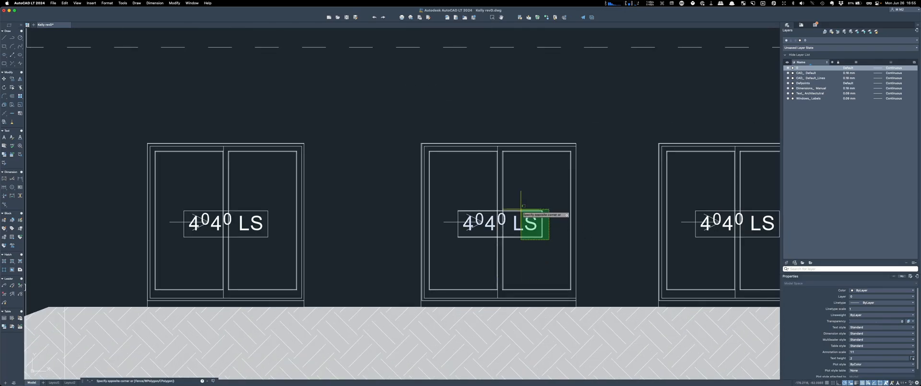
click(520, 205)
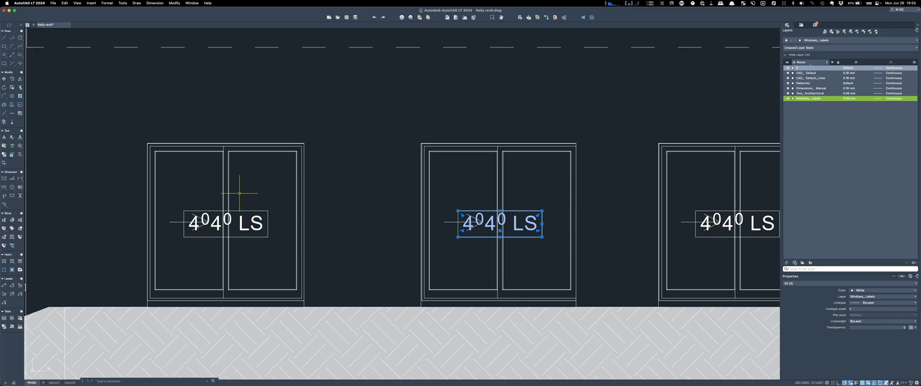
key(Delete)
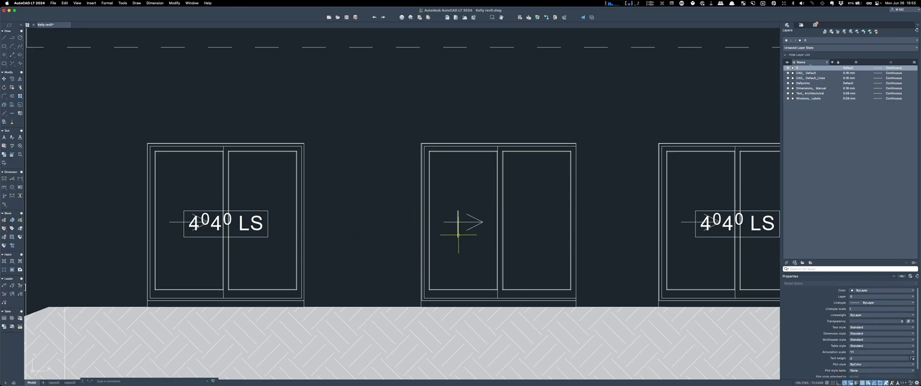
Step: Delete the left window's 4040 LS label and the remaining 4040 LS label
drag(282, 258, 246, 177)
key(Delete)
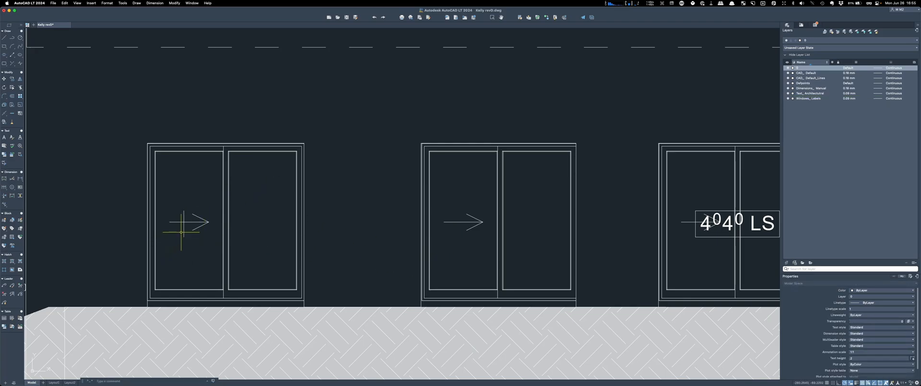
scroll(184, 230, down, 3)
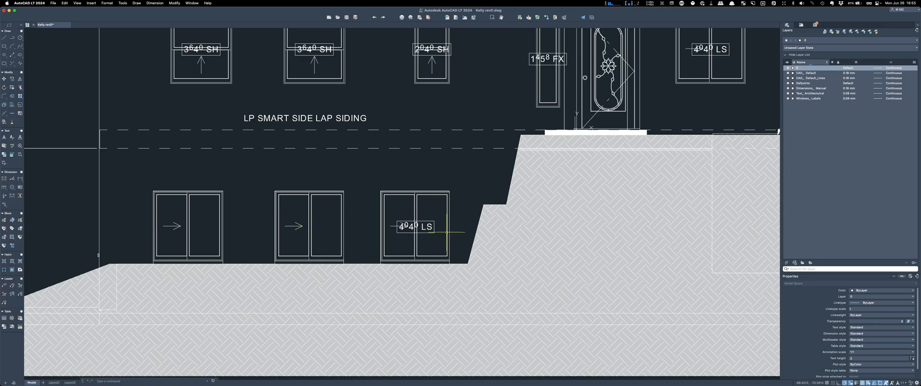
scroll(403, 246, up, 3)
click(406, 255)
click(367, 181)
key(Delete)
click(297, 243)
key(Escape)
scroll(446, 218, down, 3)
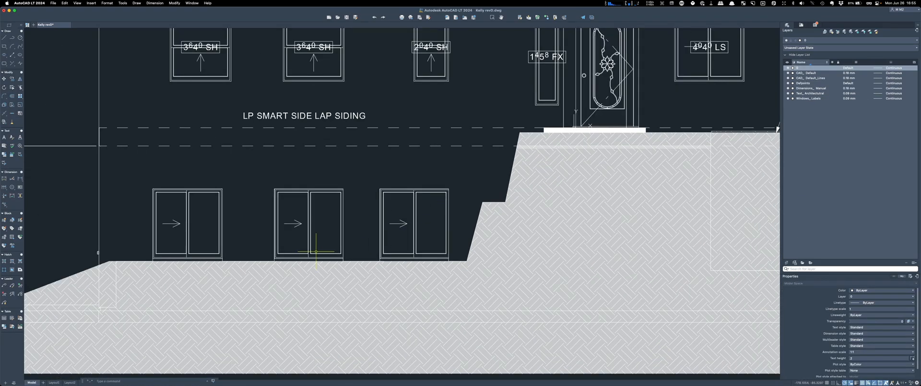
scroll(316, 251, down, 2)
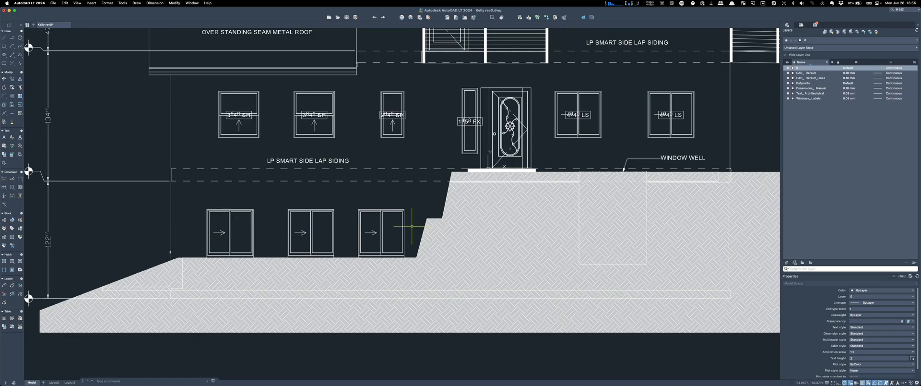
Step: Move the 3640 SH text and its box lines up into the left window's upper sash
scroll(216, 91, up, 5)
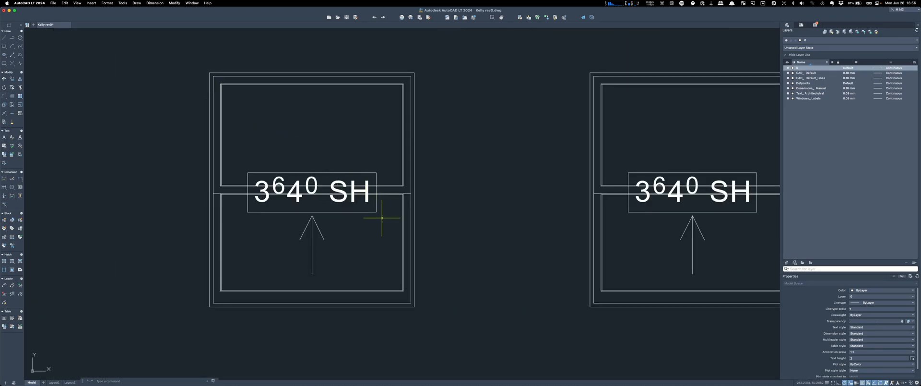
click(382, 208)
click(238, 199)
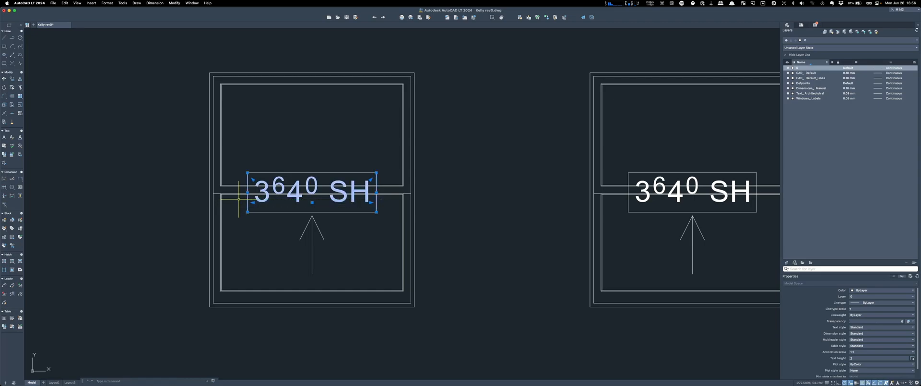
click(283, 211)
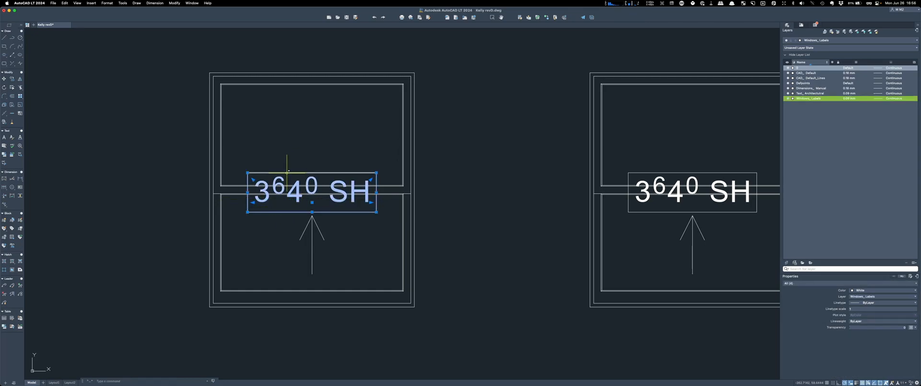
click(274, 172)
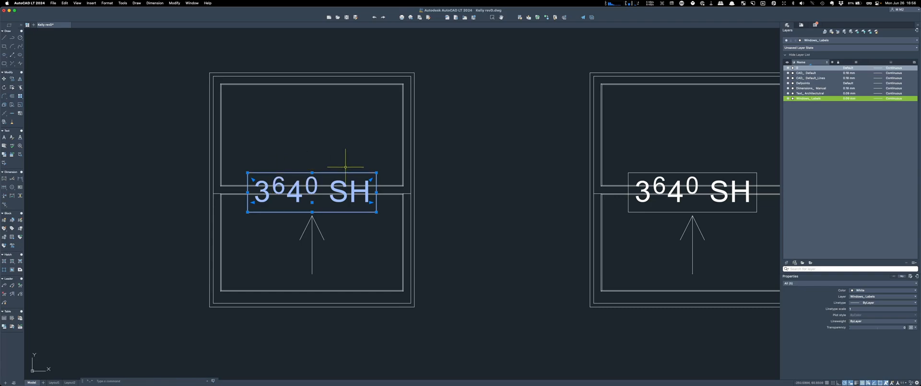
text(m)
key(Return)
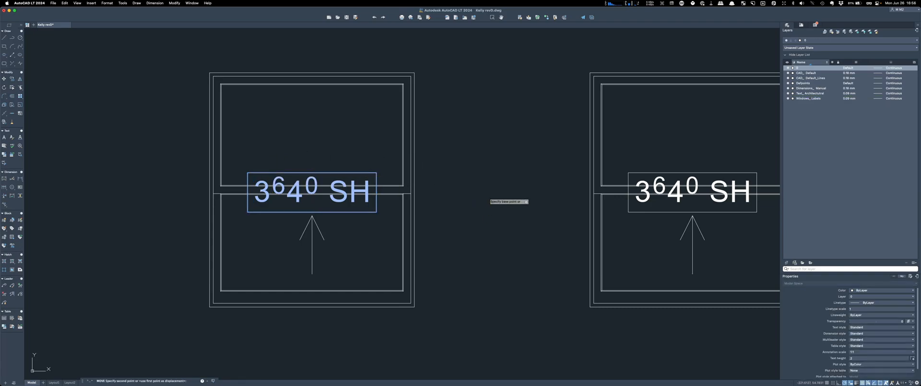
click(488, 196)
click(488, 136)
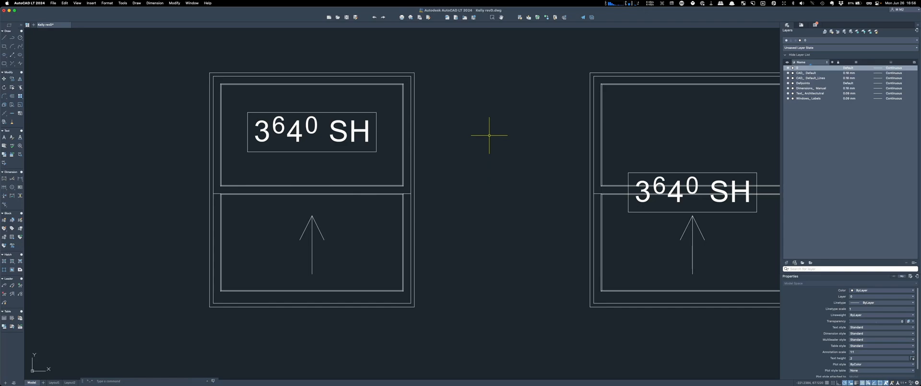
scroll(311, 176, down, 5)
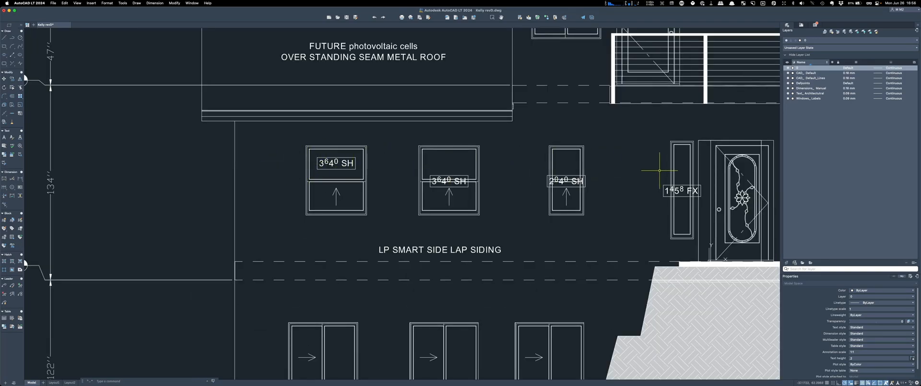
scroll(409, 183, up, 5)
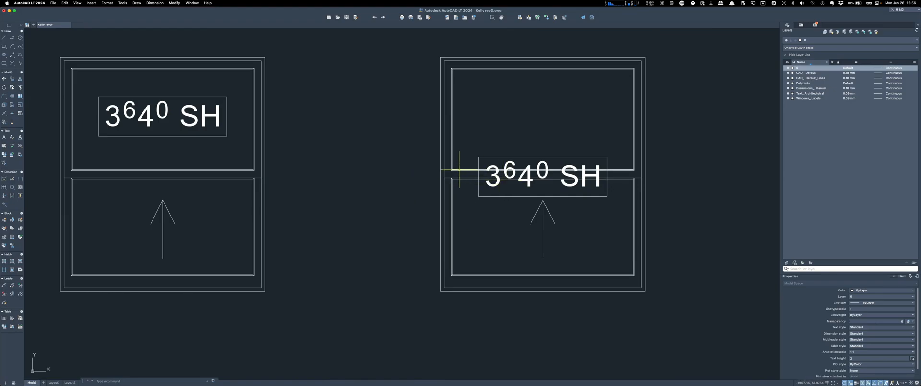
scroll(159, 171, down, 7)
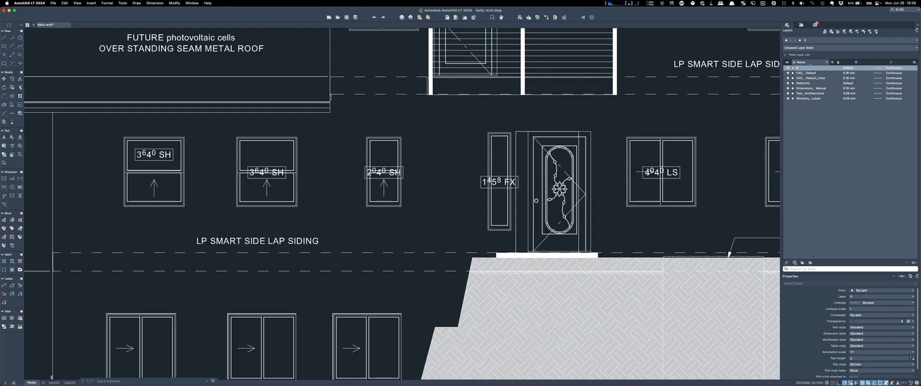
scroll(179, 168, up, 3)
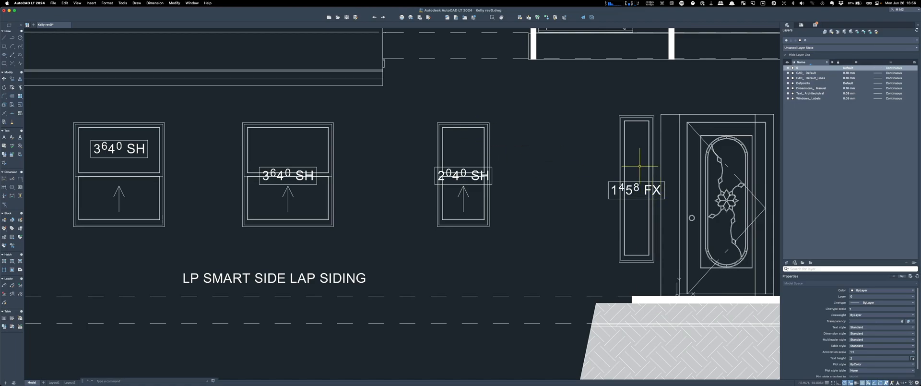
scroll(285, 188, down, 3)
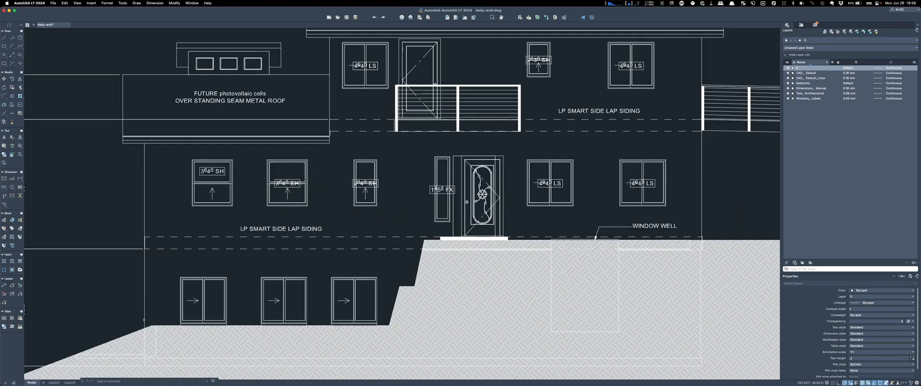
scroll(286, 189, down, 2)
scroll(322, 104, up, 2)
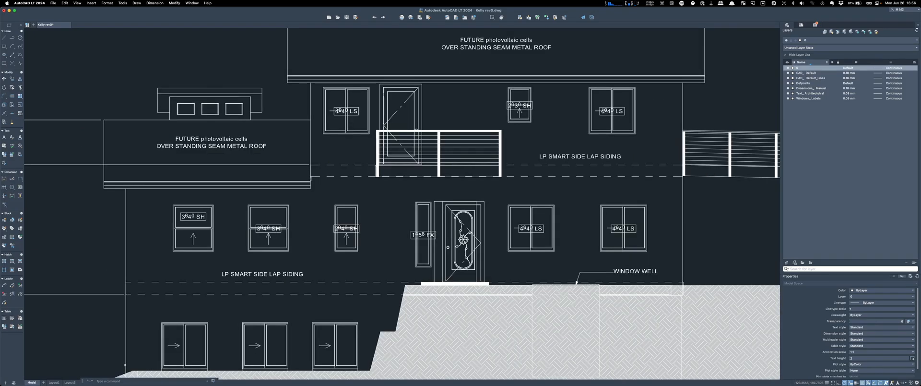
scroll(512, 102, up, 5)
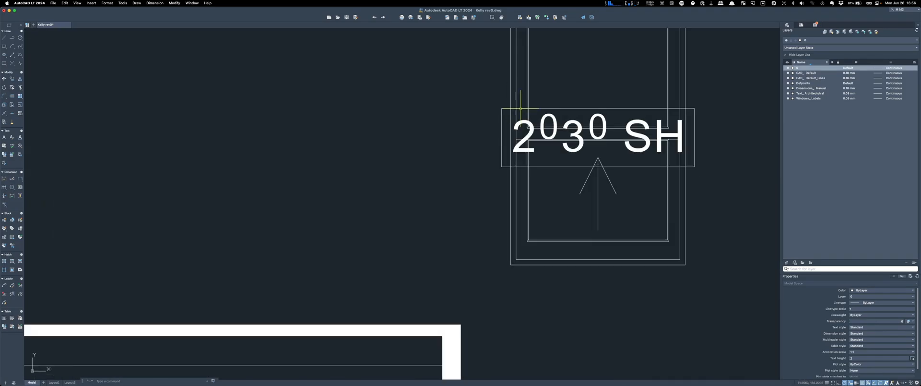
scroll(358, 128, down, 5)
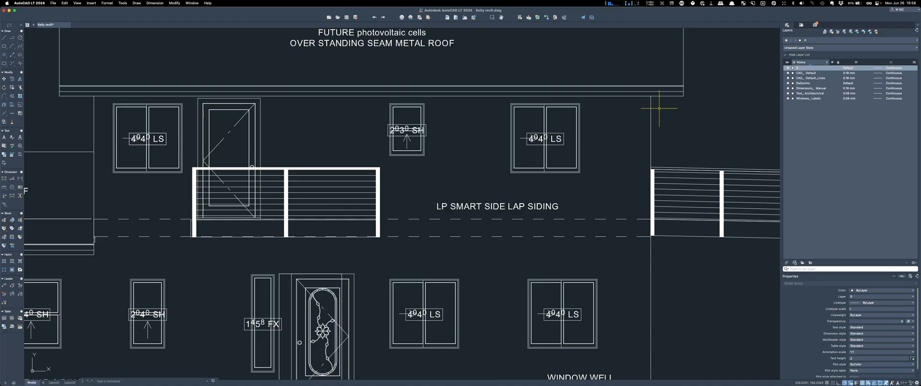
scroll(377, 138, down, 5)
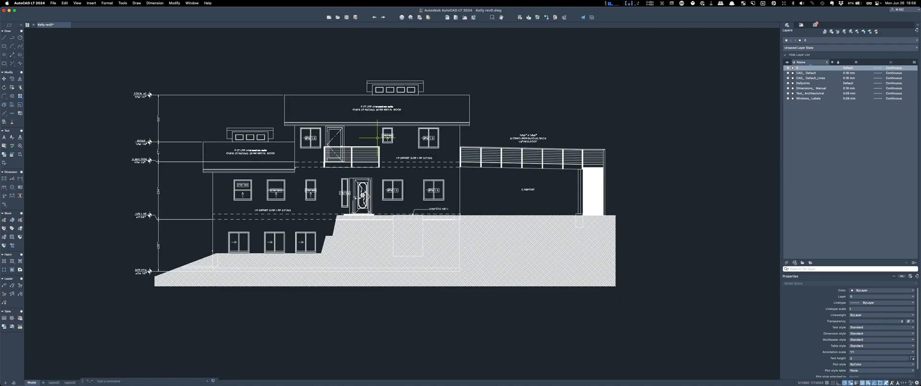
scroll(219, 169, up, 2)
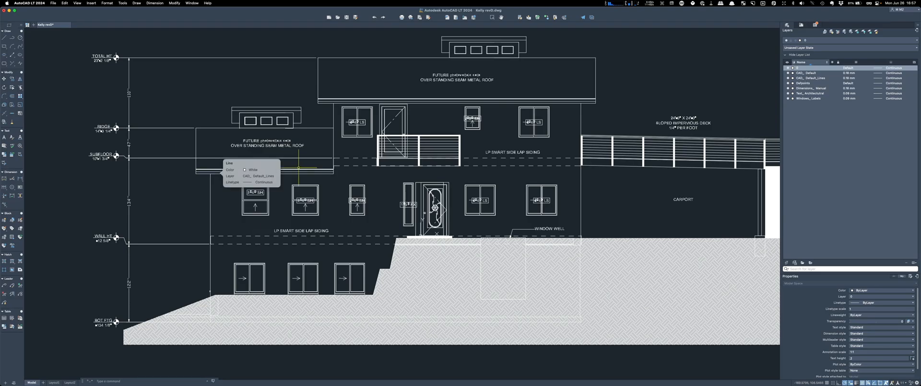
scroll(419, 138, down, 4)
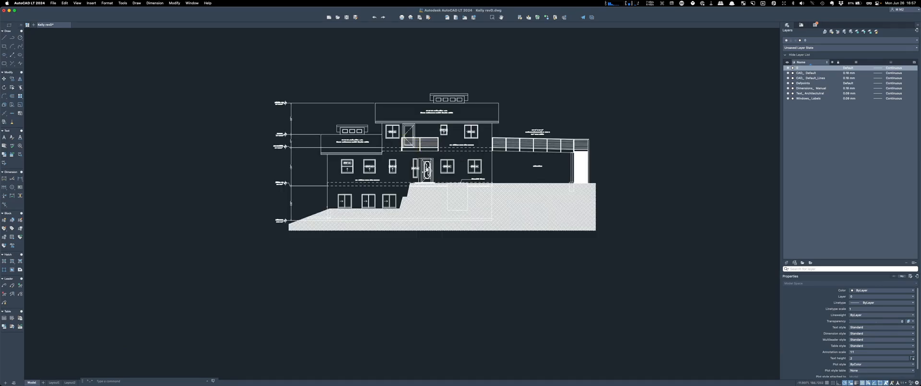
scroll(419, 134, up, 4)
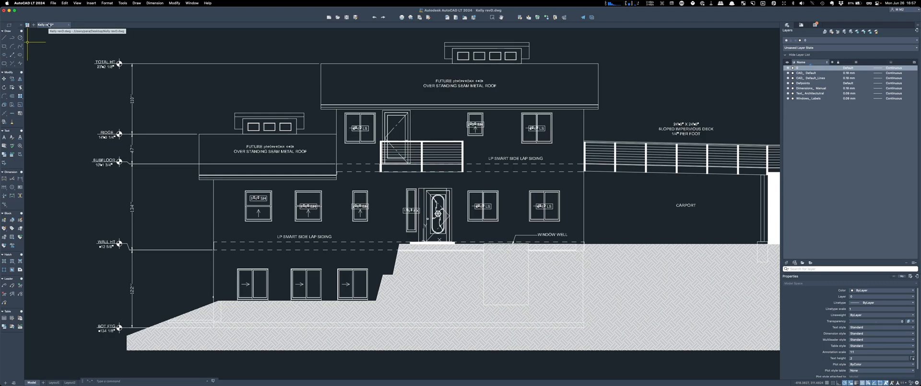
Step: Close AutoCAD LT, saving the edited elevation drawing
click(4, 11)
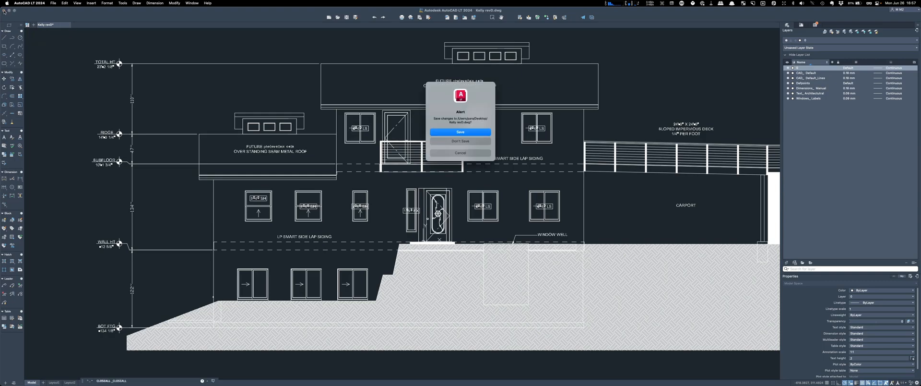
click(458, 132)
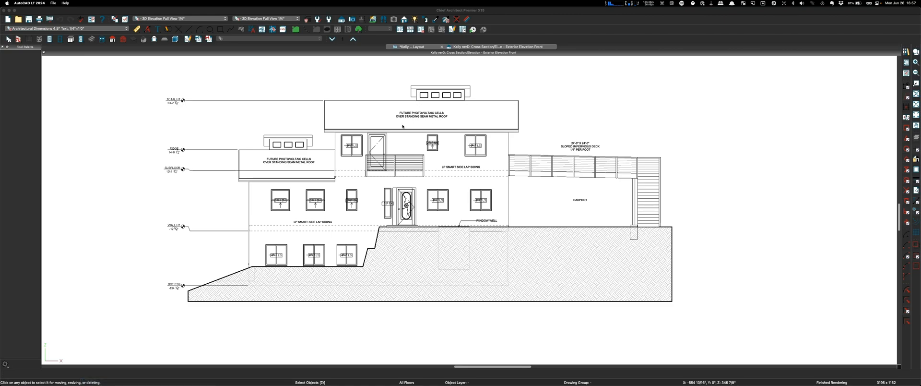
Step: Close the elevation tab, jump to layout page 6 and open the Floor 0 foundation plan viewport
click(456, 47)
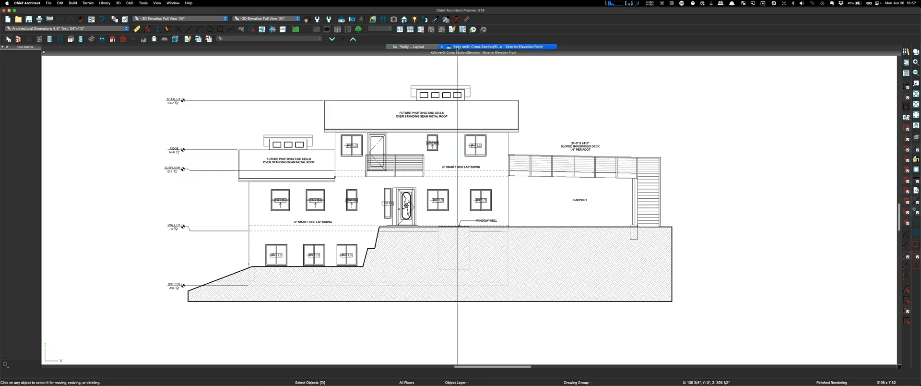
click(443, 47)
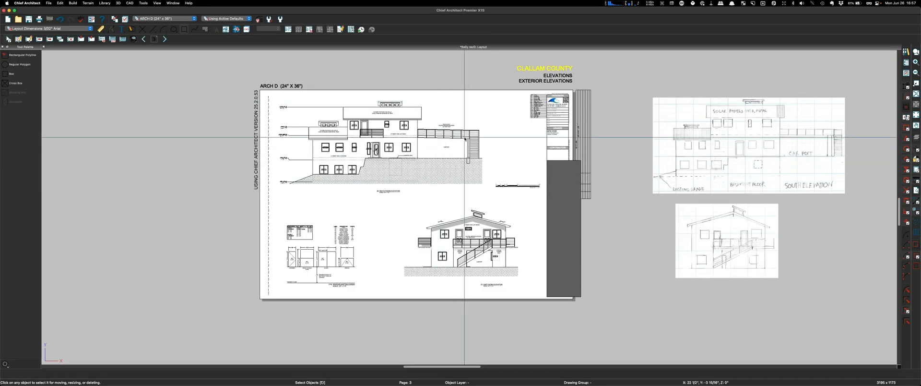
click(155, 40)
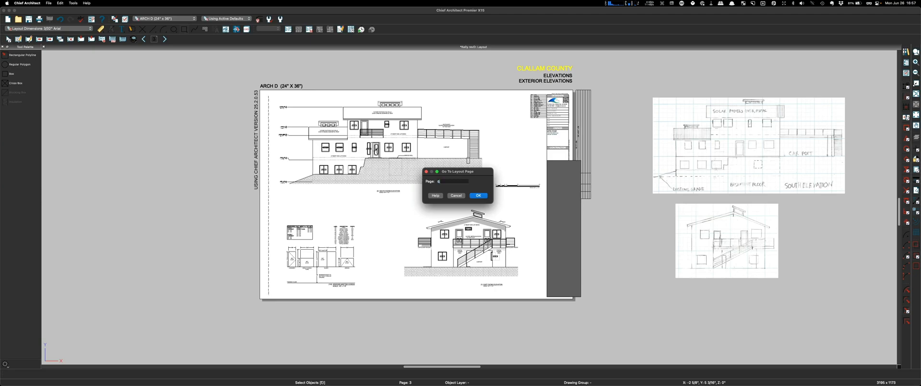
key(Return)
double_click(399, 215)
scroll(422, 207, down, 3)
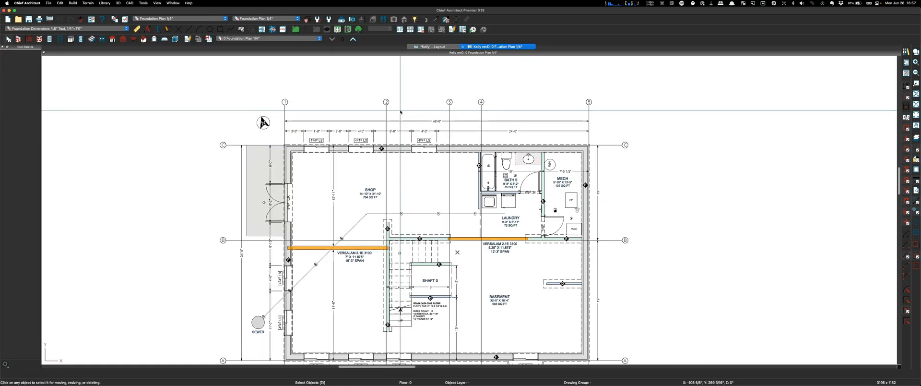
scroll(428, 211, down, 1)
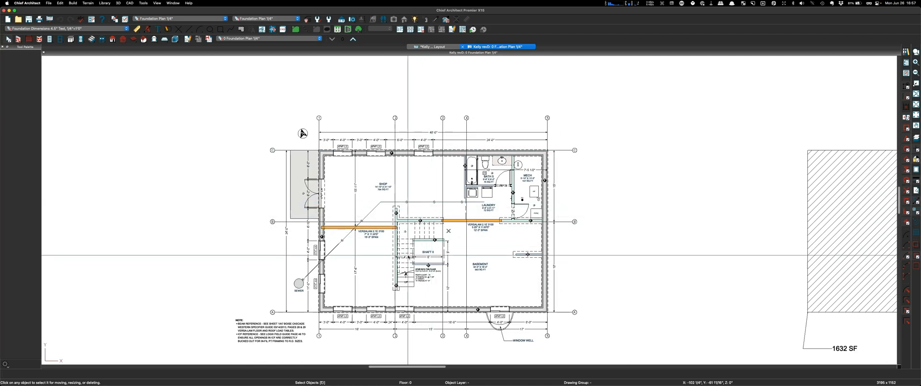
scroll(406, 276, up, 1)
scroll(410, 190, down, 4)
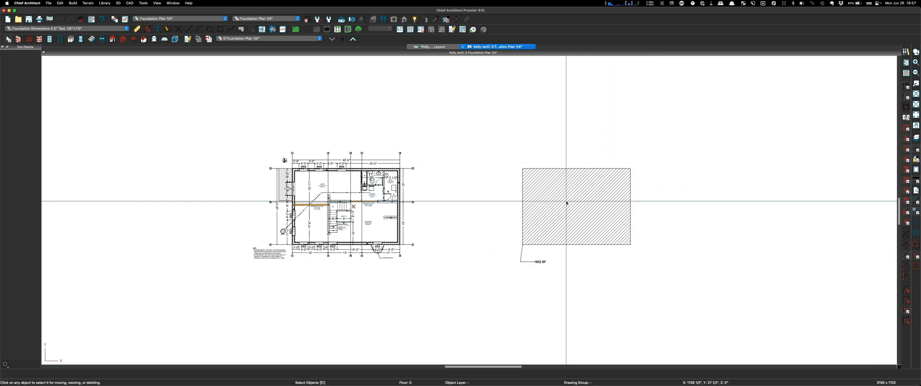
scroll(271, 238, up, 2)
scroll(307, 204, up, 2)
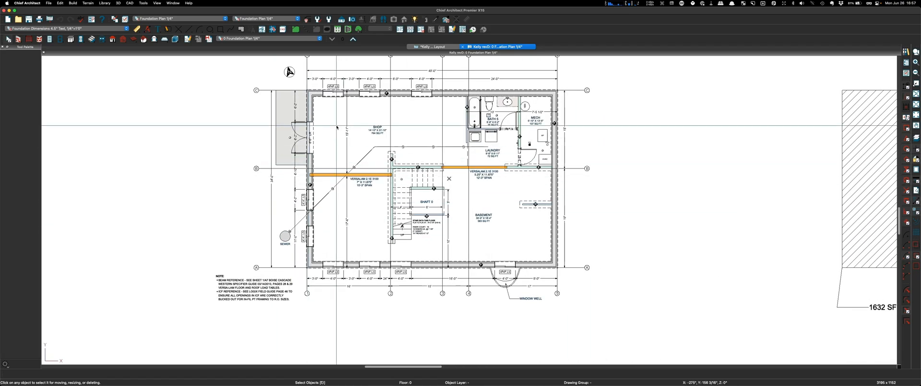
Step: Start a current-view DWG export, then cancel it
click(46, 4)
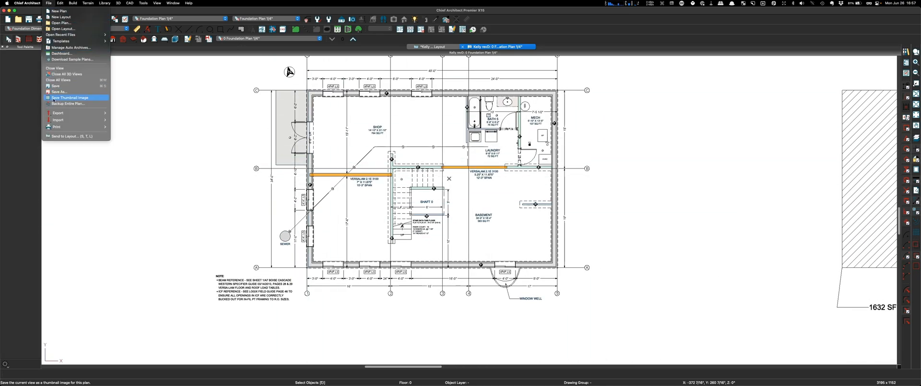
mouse_move(91, 113)
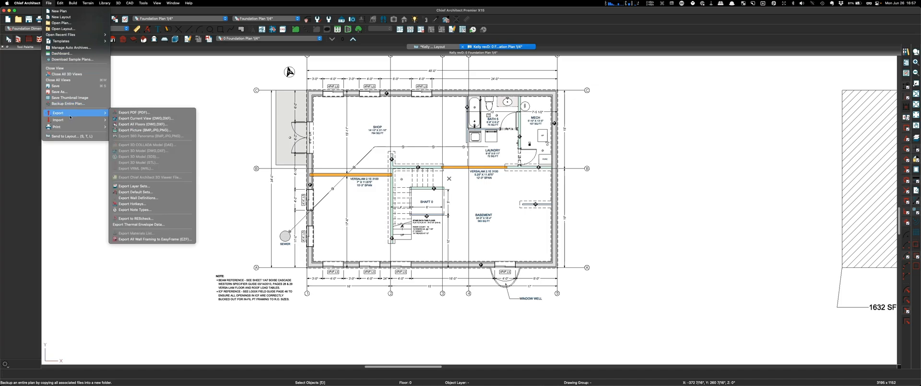
click(155, 119)
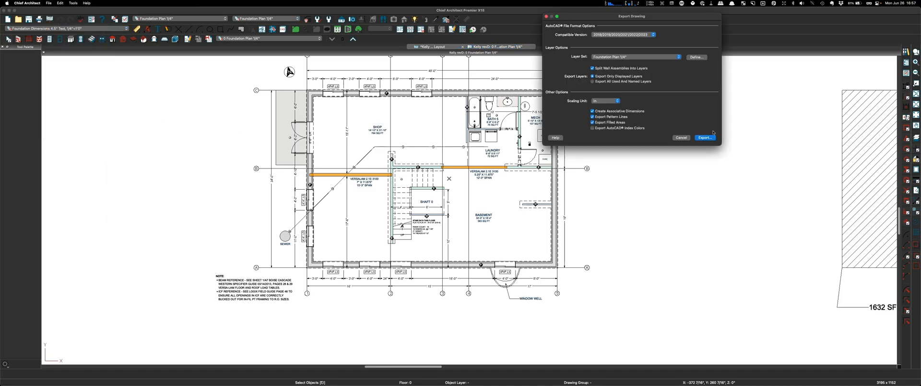
click(681, 138)
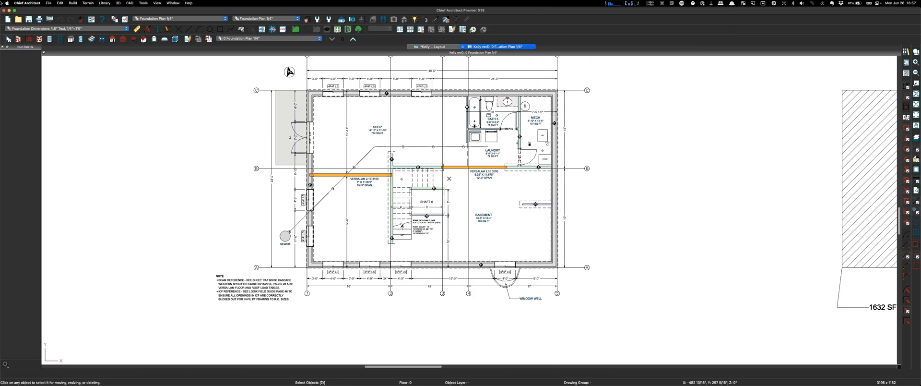
Step: Export all floors to DWG without pattern lines or filled areas, appending '0' to the file name
click(49, 3)
mouse_move(77, 112)
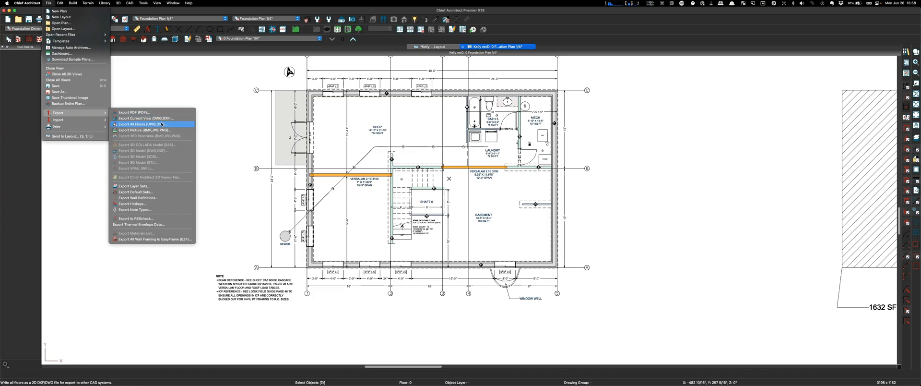
click(161, 124)
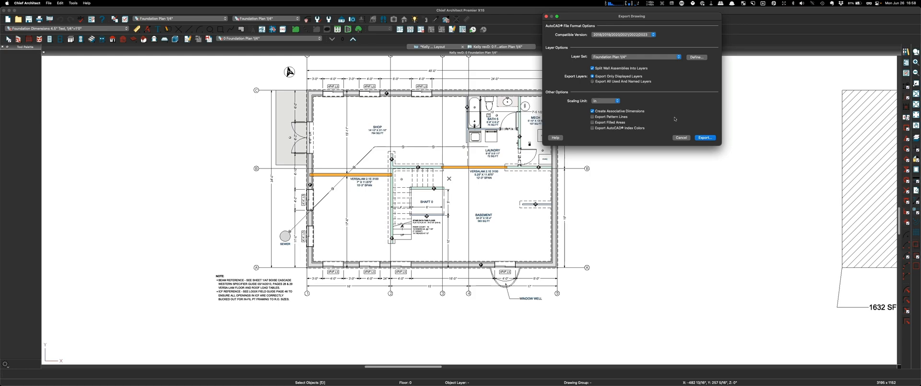
click(705, 138)
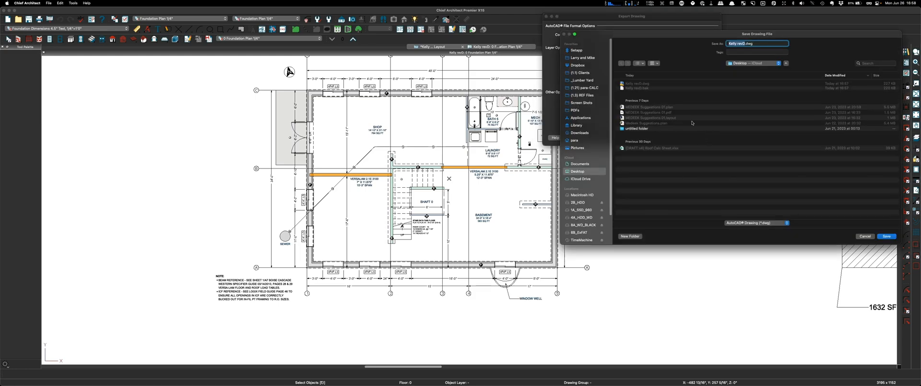
click(639, 85)
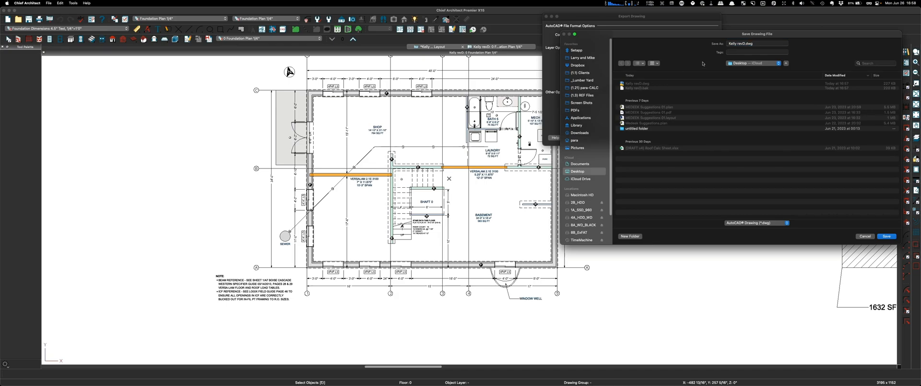
click(745, 44)
text(0)
key(Return)
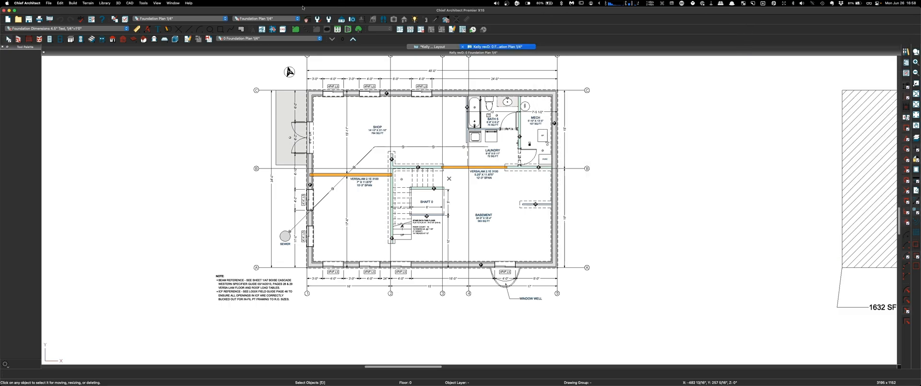
Step: Switch to AutoCAD LT and open Kelly revD 02.dwg from the Welcome screen
mouse_move(476, 379)
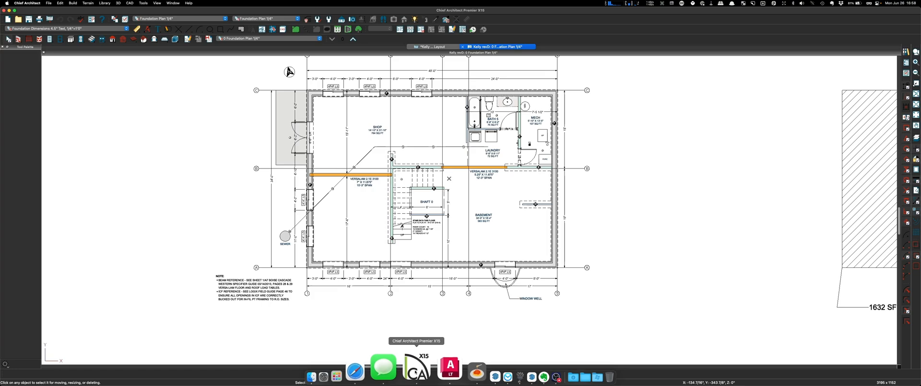
click(441, 368)
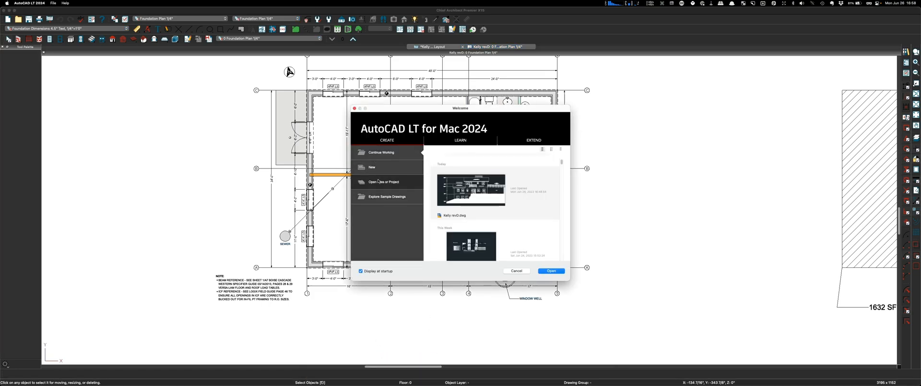
click(378, 182)
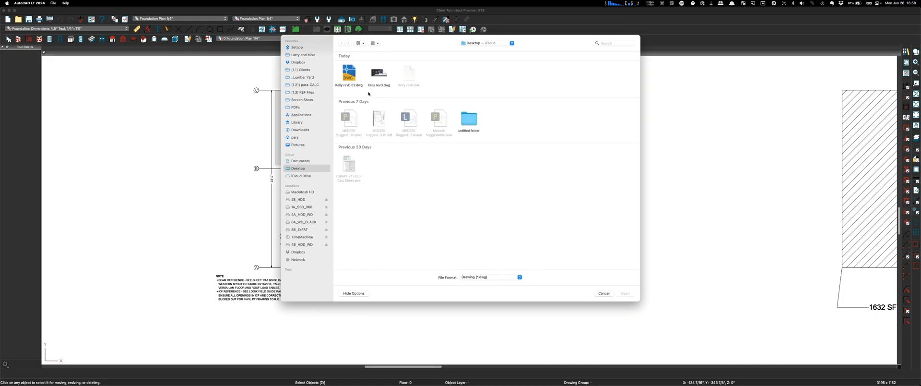
click(349, 77)
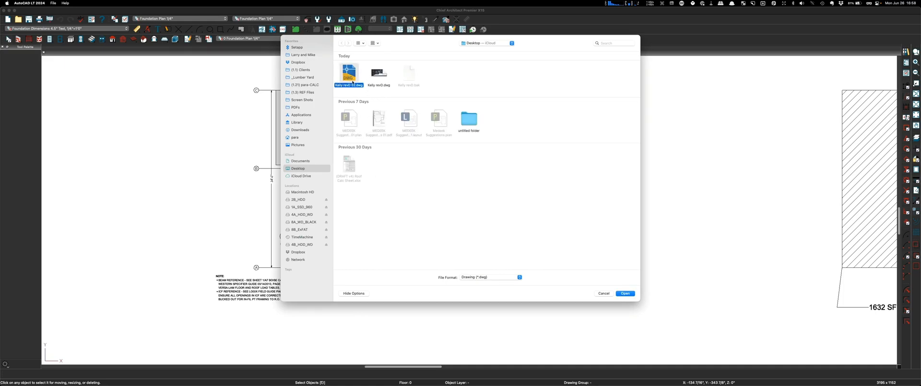
click(625, 293)
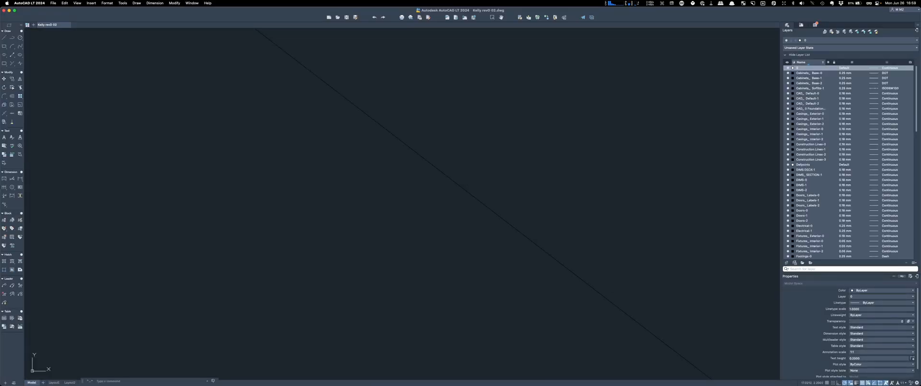
text(z)
key(Return)
Step: Zoom to extents and window-select the long block of red notes
text(e)
key(Return)
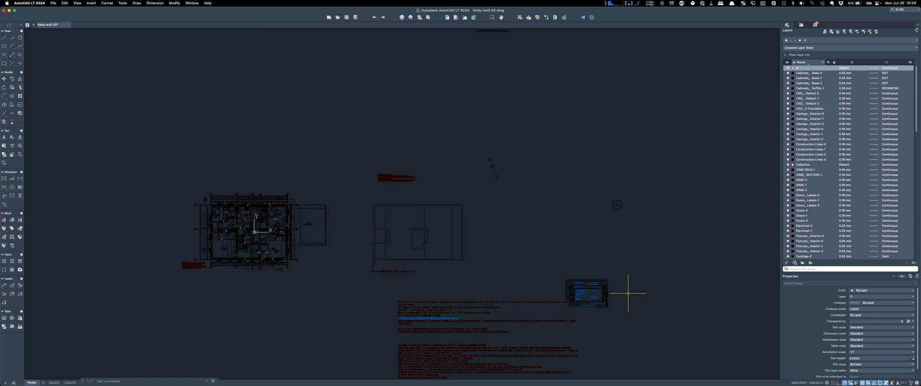
scroll(516, 244, down, 2)
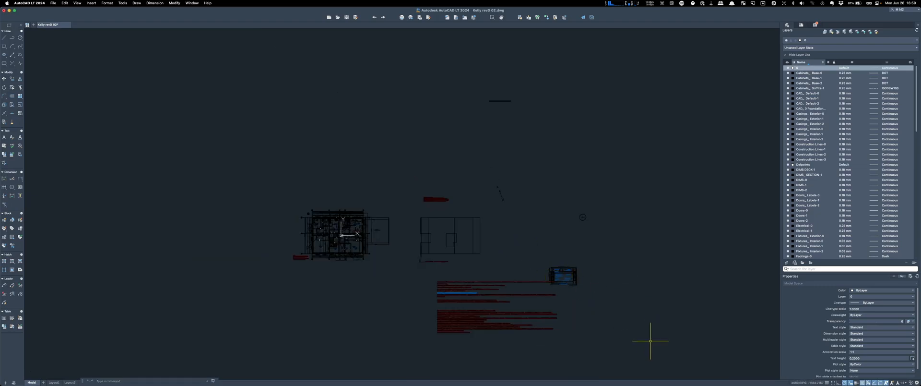
click(665, 347)
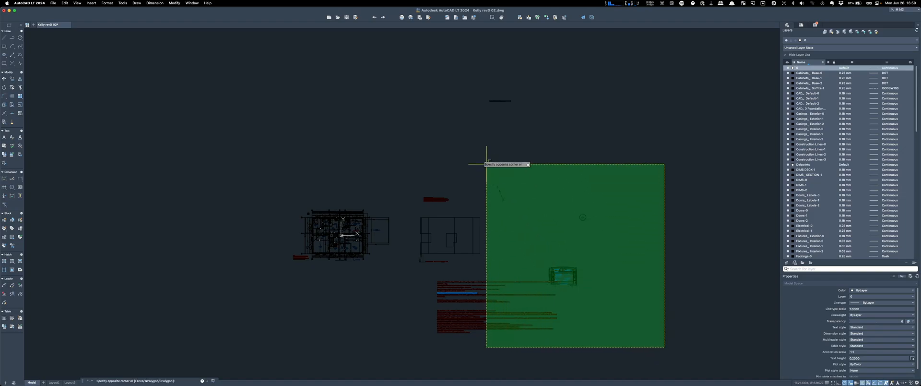
click(416, 74)
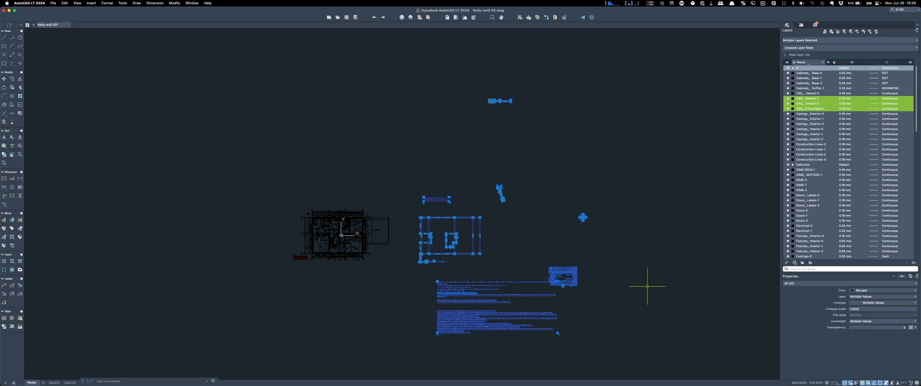
key(Escape)
scroll(447, 333, up, 6)
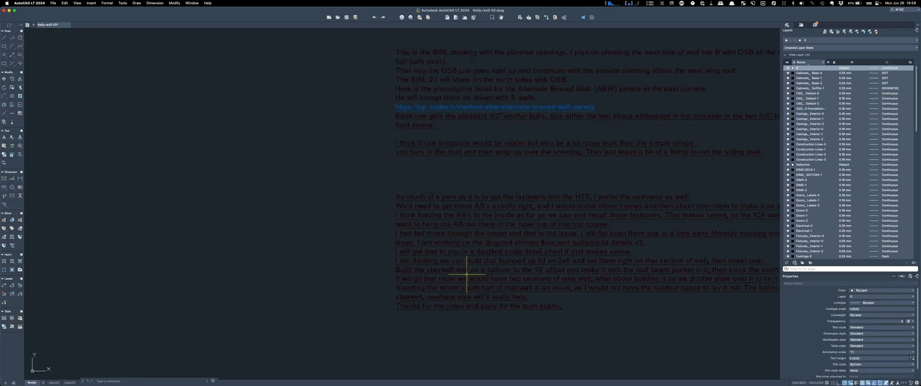
scroll(432, 302, down, 8)
click(451, 308)
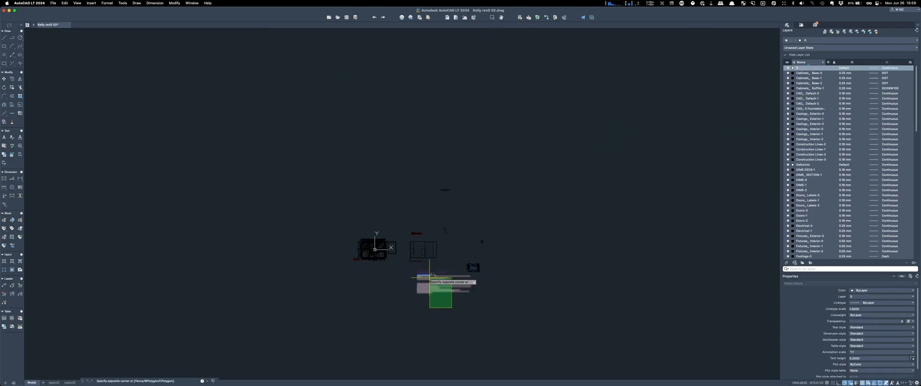
click(422, 268)
key(Escape)
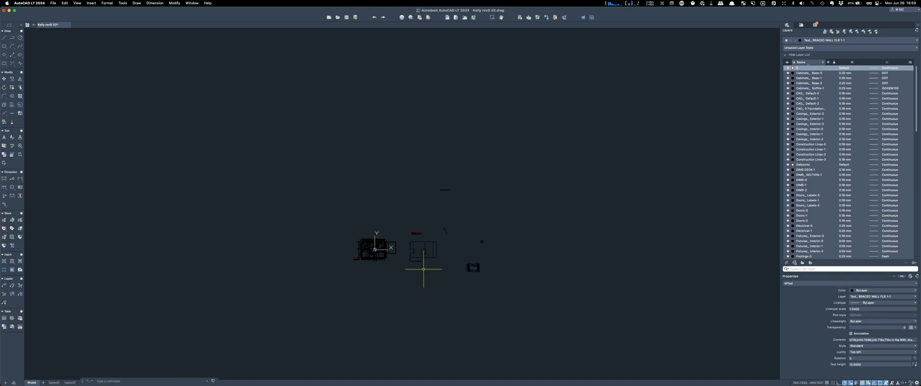
Step: Window-select the portal frame detail block and delete it
scroll(600, 302, up, 10)
scroll(619, 253, up, 2)
click(645, 314)
key(Escape)
scroll(583, 304, up, 6)
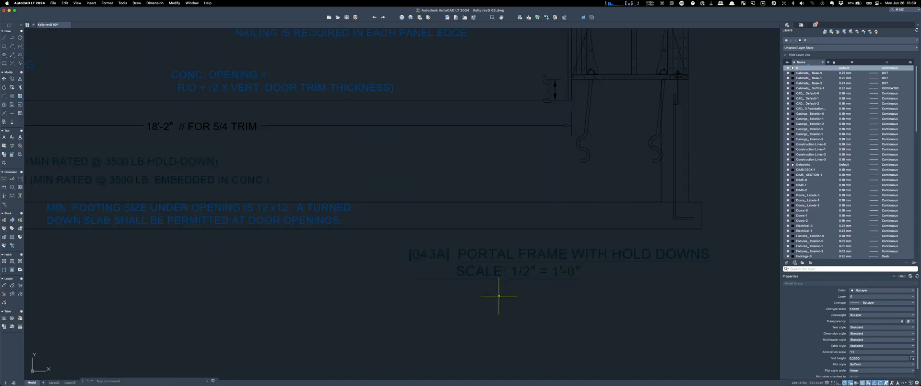
scroll(538, 304, down, 6)
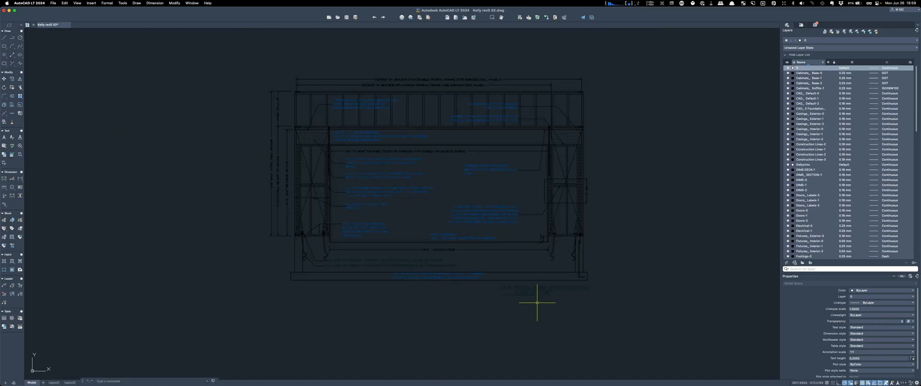
click(634, 309)
click(246, 78)
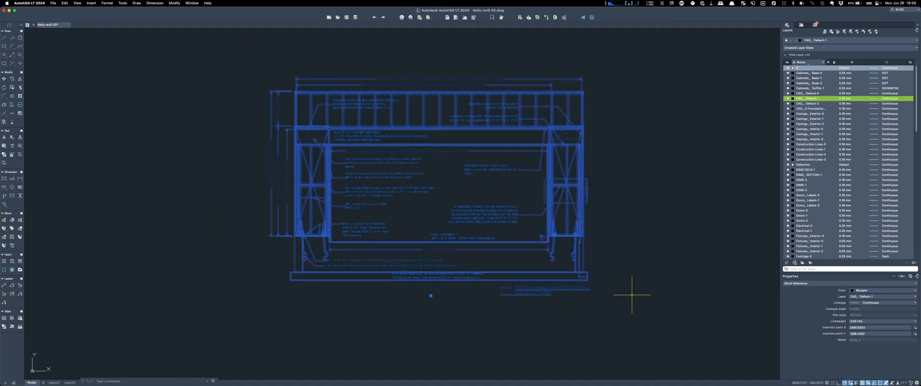
click(658, 316)
click(212, 63)
key(Delete)
scroll(647, 298, down, 10)
Step: Window-select the right-hand plan's lines, then clear the selection
scroll(390, 160, up, 5)
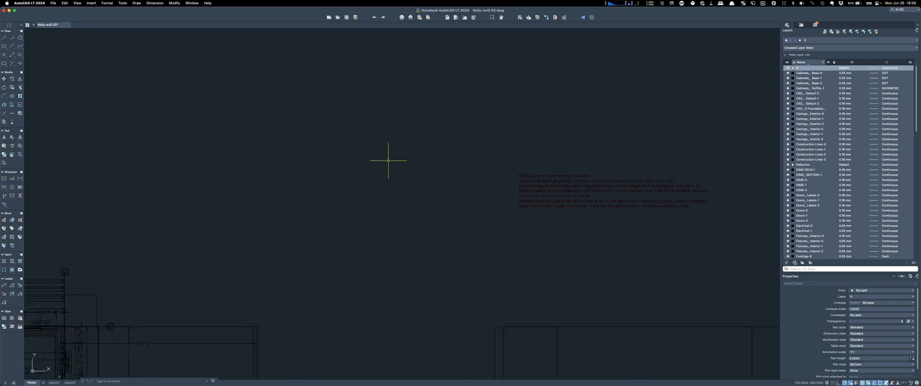
scroll(390, 189, down, 6)
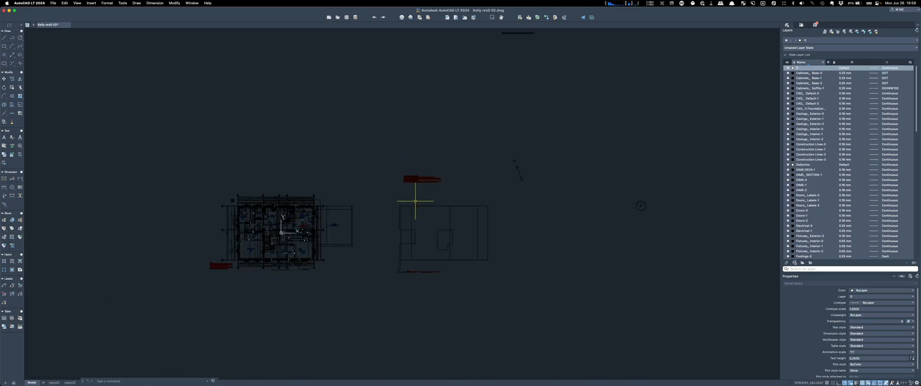
scroll(582, 278, down, 5)
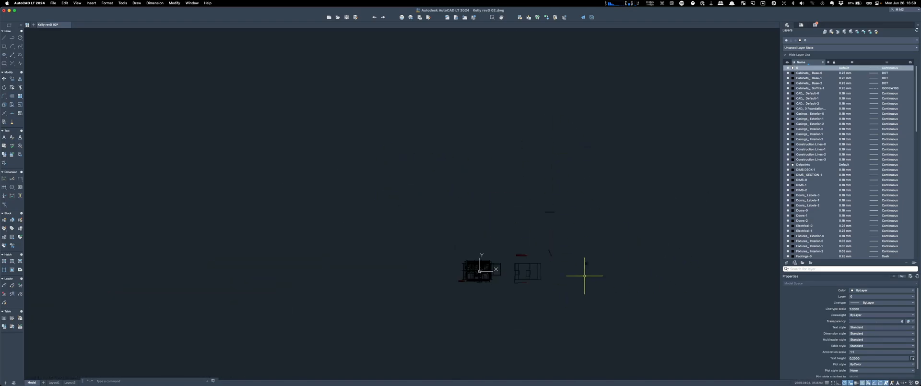
scroll(595, 270, up, 5)
drag(598, 270, 557, 192)
scroll(550, 192, down, 5)
scroll(425, 242, up, 8)
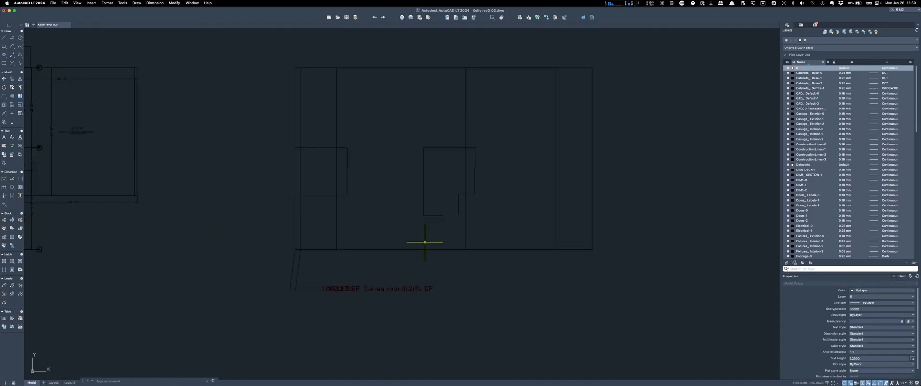
scroll(445, 321, down, 4)
click(525, 322)
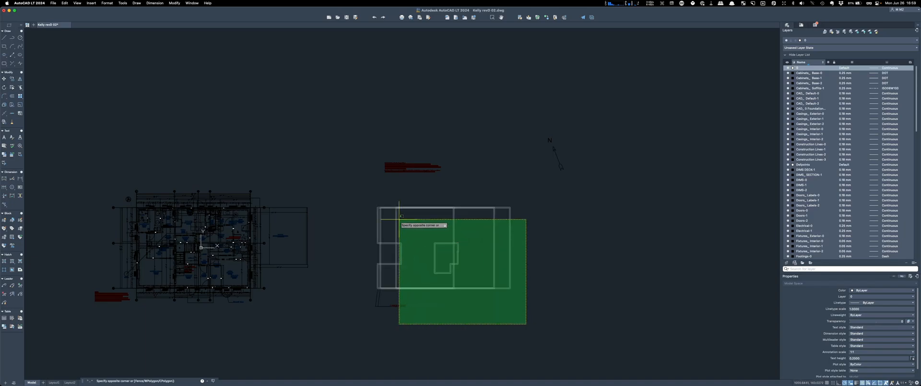
click(364, 193)
key(Escape)
scroll(373, 182, up, 6)
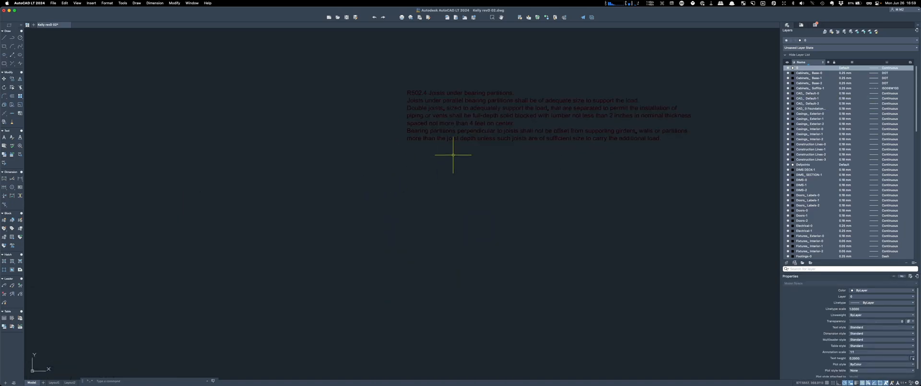
Step: Delete the remaining red note text and the north arrow
click(456, 110)
click(422, 87)
key(Delete)
scroll(446, 232, down, 5)
scroll(446, 232, down, 6)
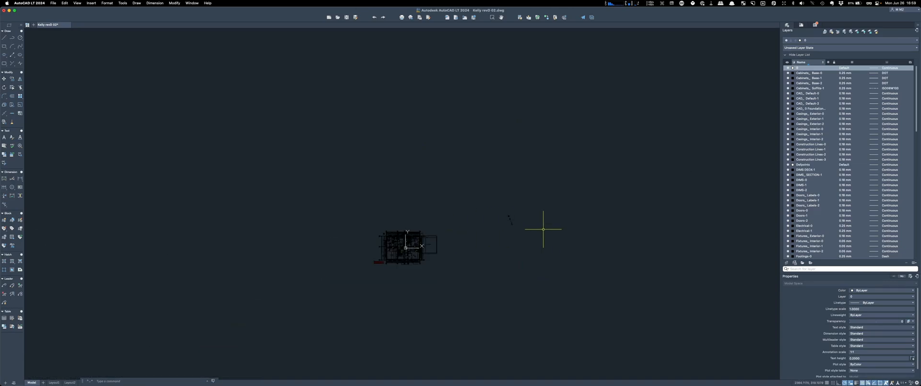
scroll(514, 220, up, 8)
click(532, 282)
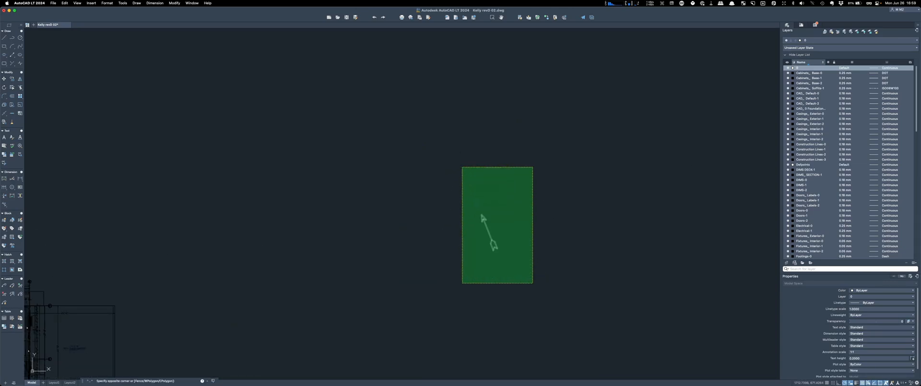
click(463, 164)
key(Delete)
scroll(504, 115, down, 6)
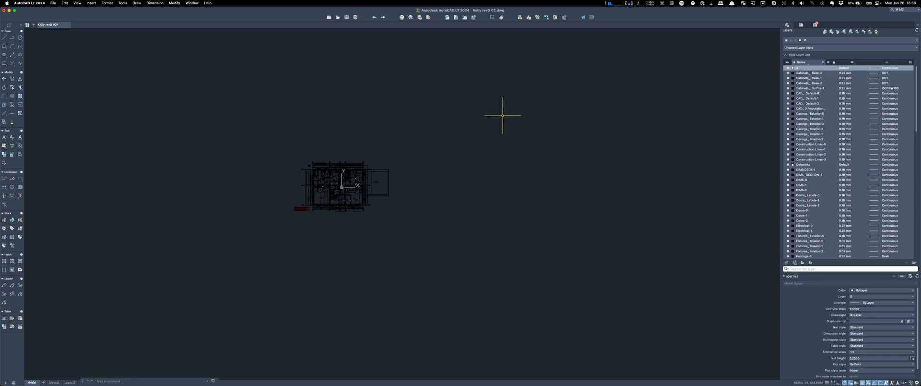
scroll(298, 207, up, 5)
scroll(506, 135, up, 5)
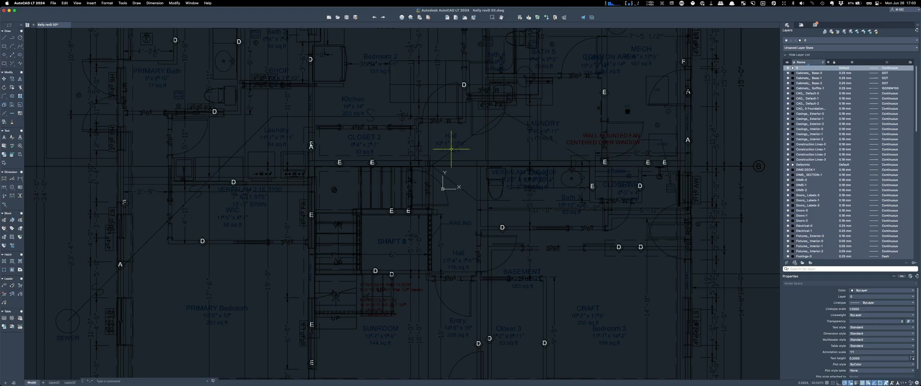
scroll(428, 148, down, 5)
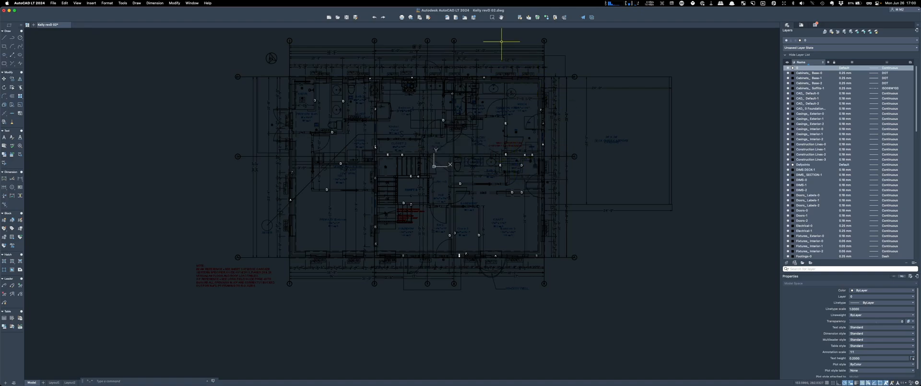
scroll(340, 42, up, 4)
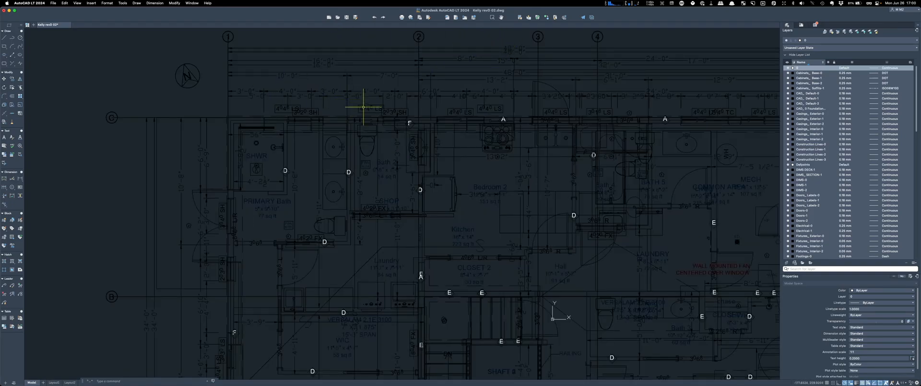
scroll(335, 121, down, 6)
scroll(456, 164, up, 6)
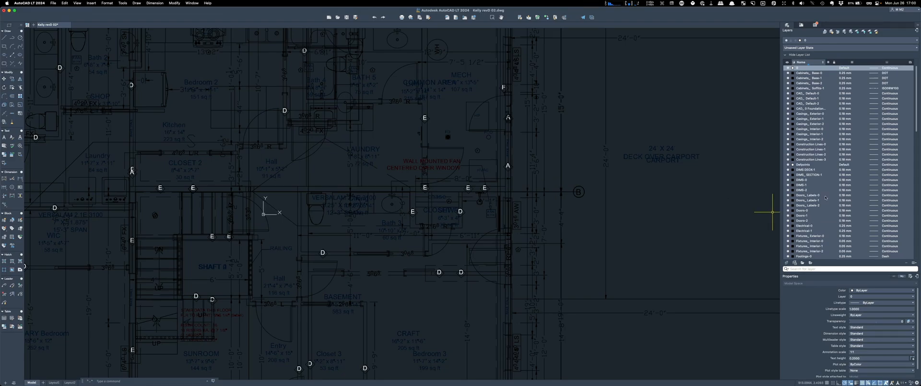
scroll(826, 105, down, 15)
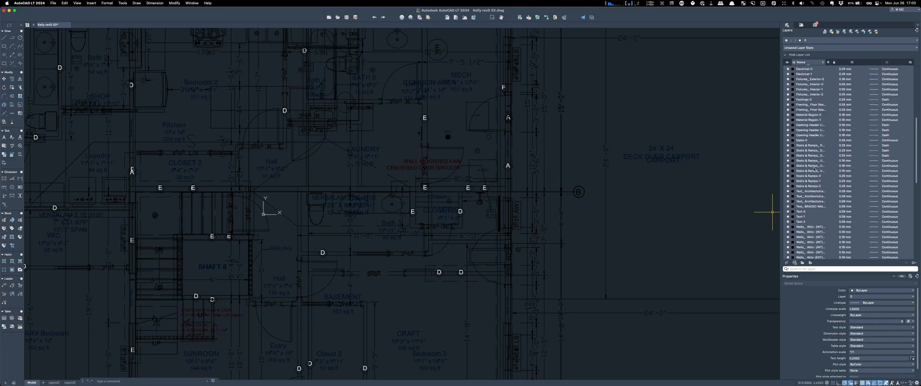
Step: Widen the layer Name column, turn on Cabinets and DIMS-2, and turn off DIMS-0
scroll(813, 169, down, 3)
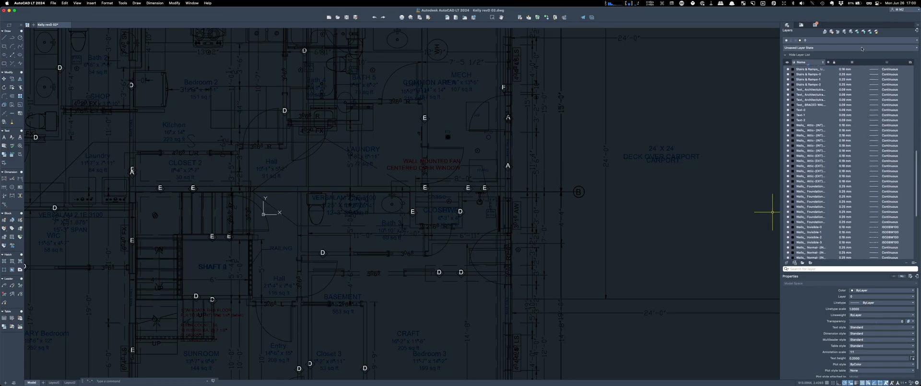
drag(828, 63, 865, 61)
scroll(870, 114, up, 20)
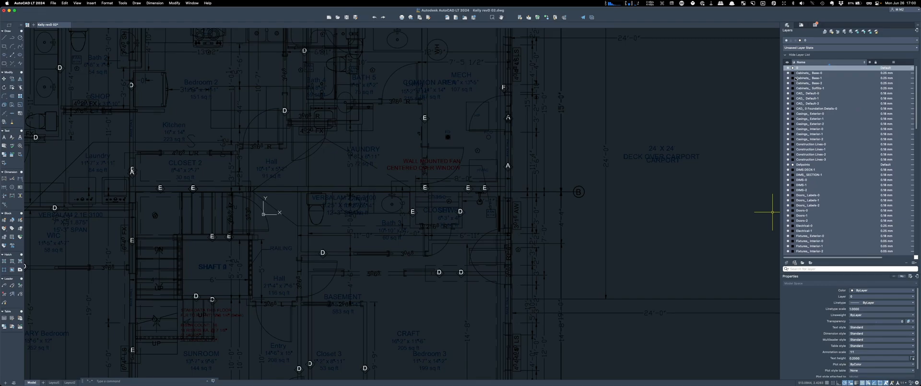
click(788, 79)
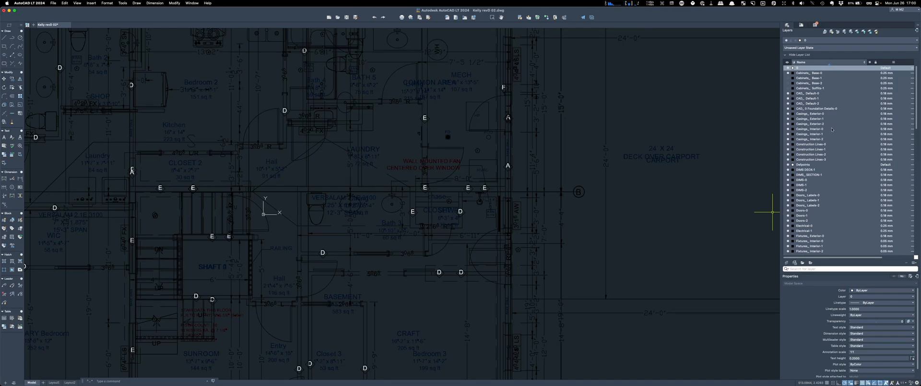
click(788, 181)
click(788, 190)
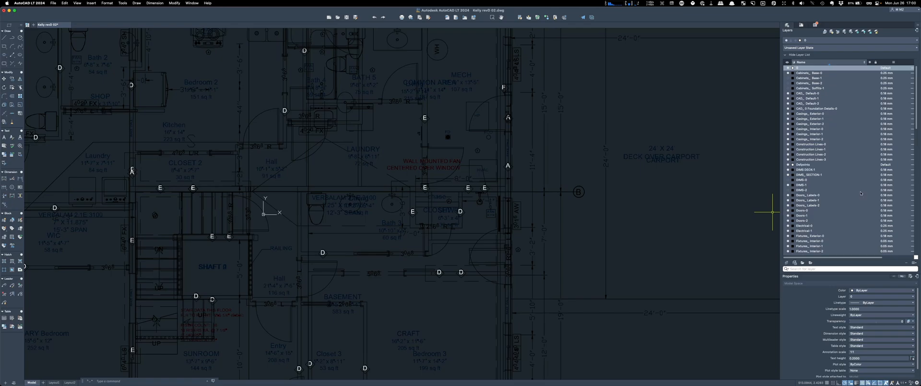
Step: Close the Kelly revD 02 drawing without saving changes
scroll(861, 193, down, 15)
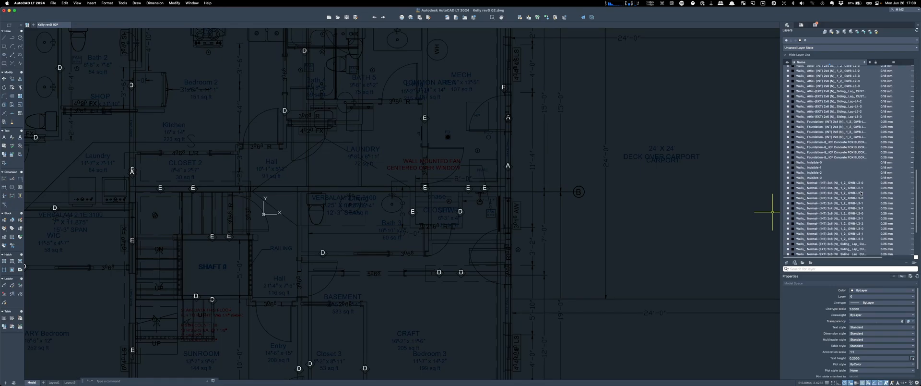
scroll(861, 193, down, 5)
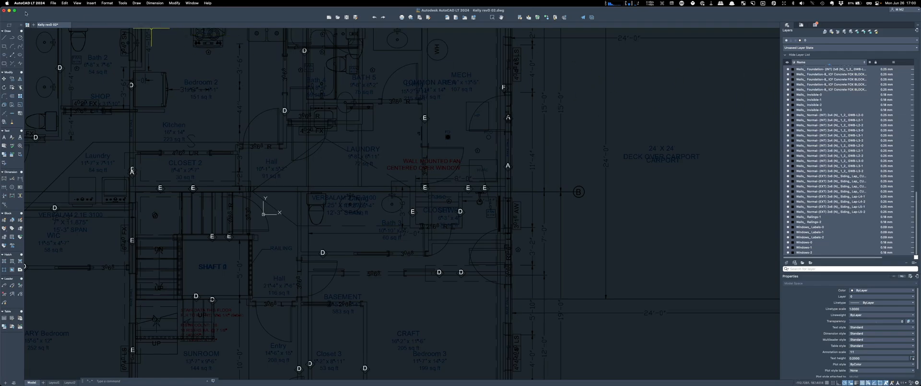
click(69, 25)
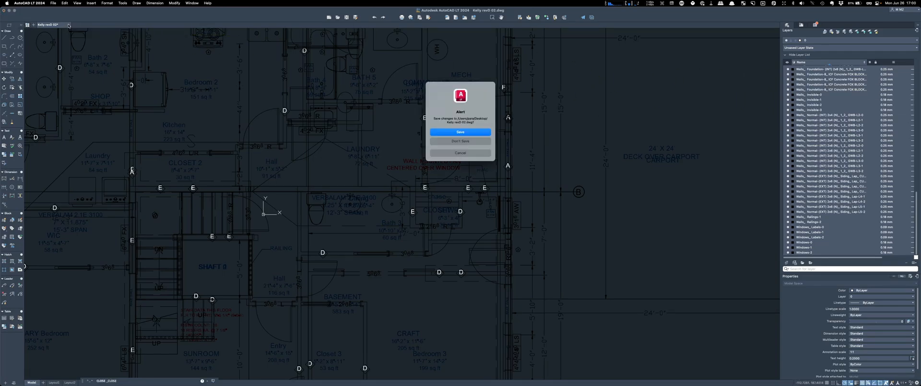
click(468, 141)
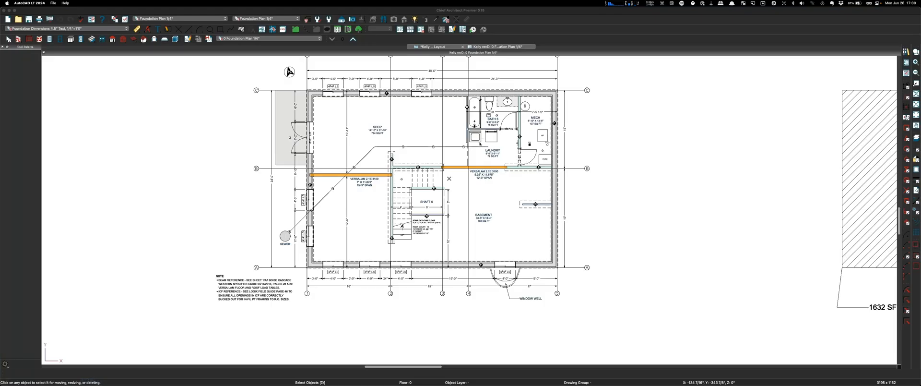
Step: Export the Floor 0 foundation plan view as a DWG to the Desktop, editing the Kelly revD 02 name
click(53, 3)
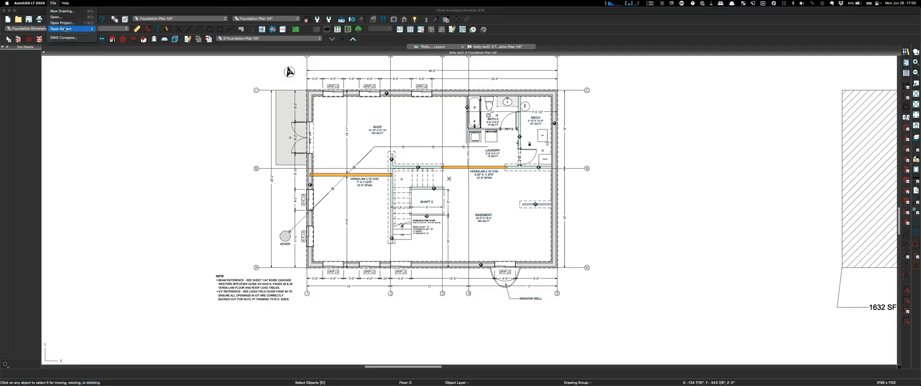
click(33, 10)
click(49, 3)
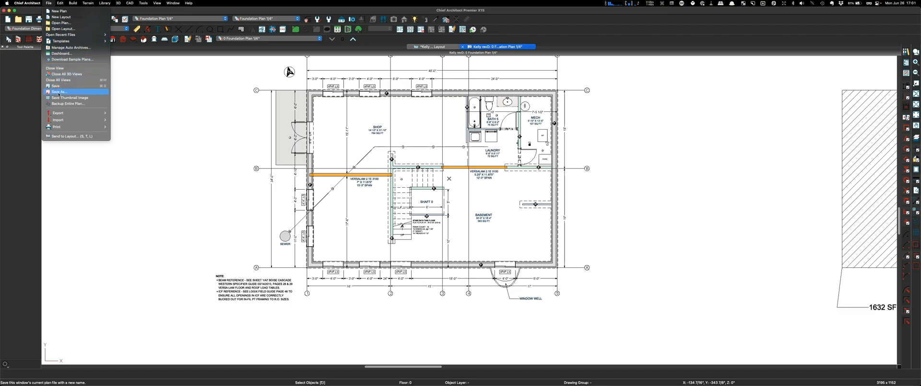
mouse_move(76, 113)
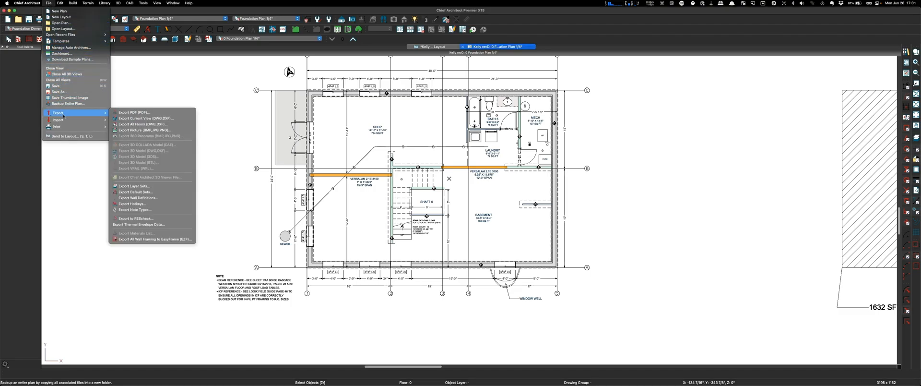
click(166, 118)
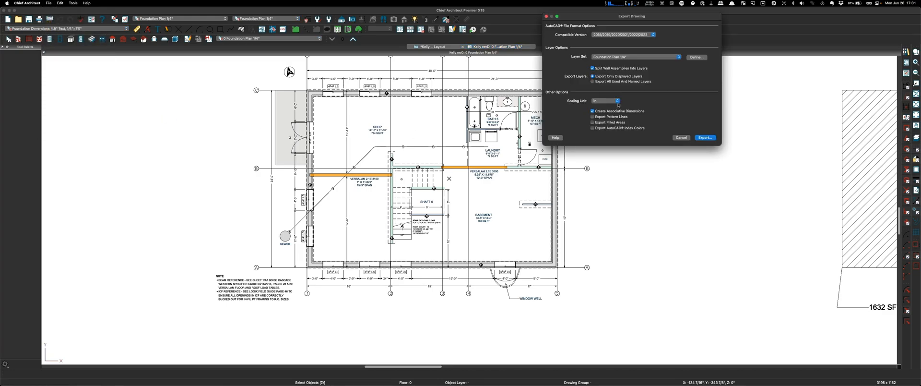
click(705, 138)
click(643, 84)
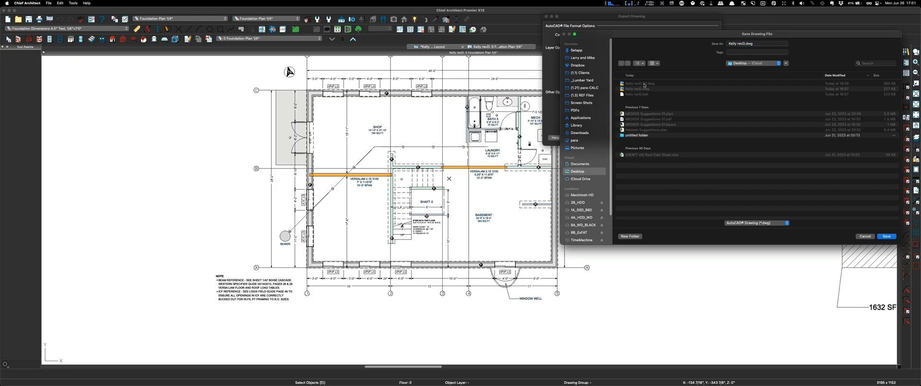
click(748, 43)
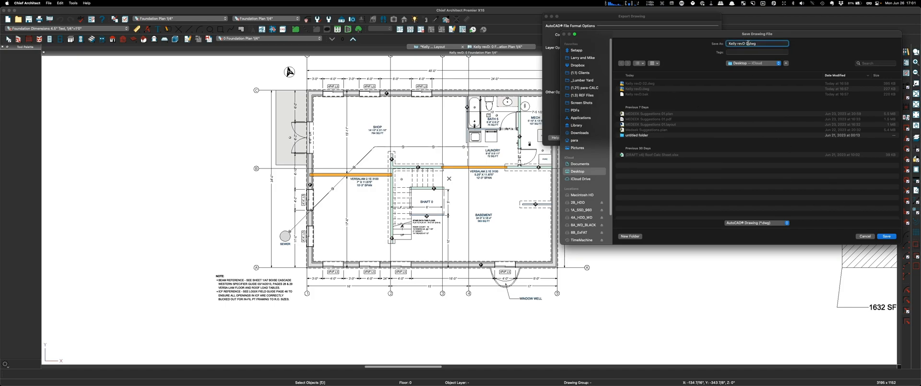
key(Return)
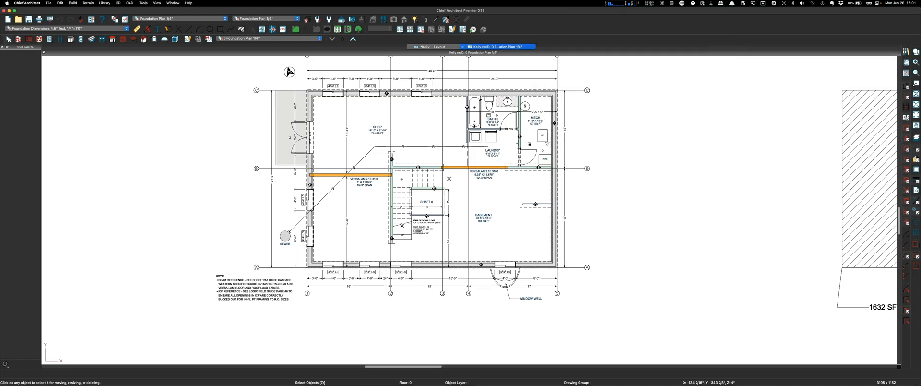
Step: Back in AutoCAD LT, open the Kelly revD 03.dwg drawing
mouse_move(469, 382)
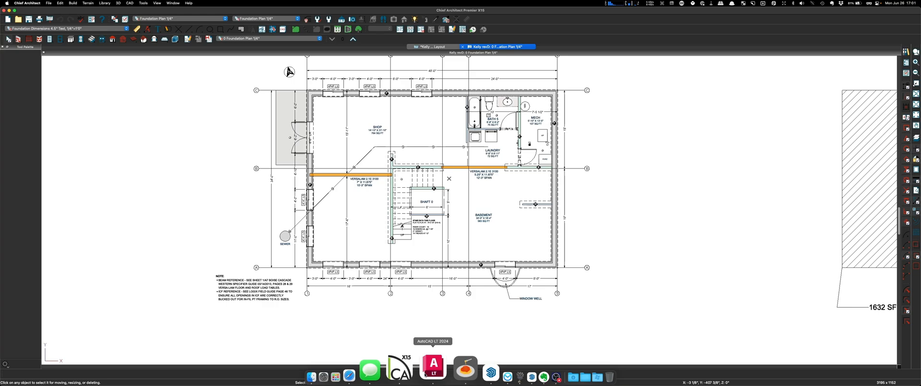
click(425, 373)
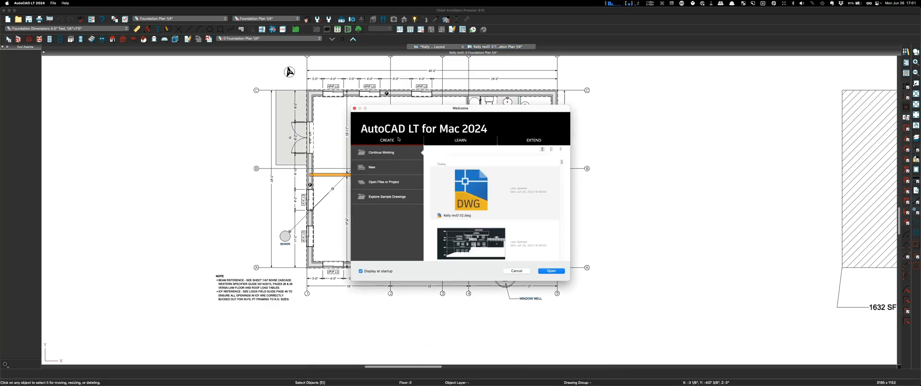
click(374, 182)
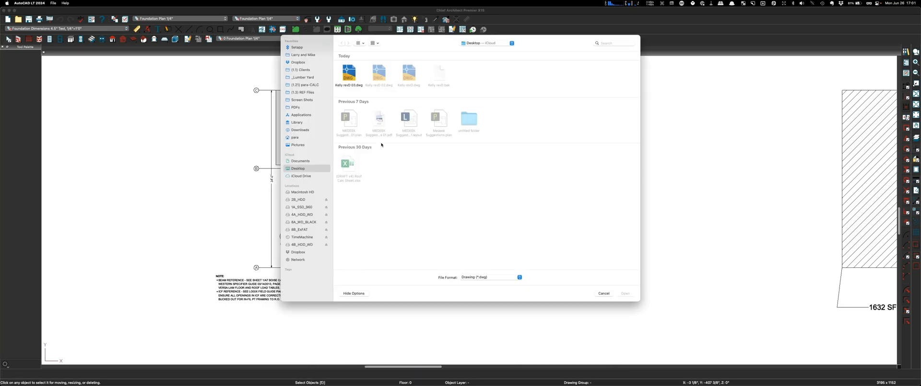
double_click(348, 73)
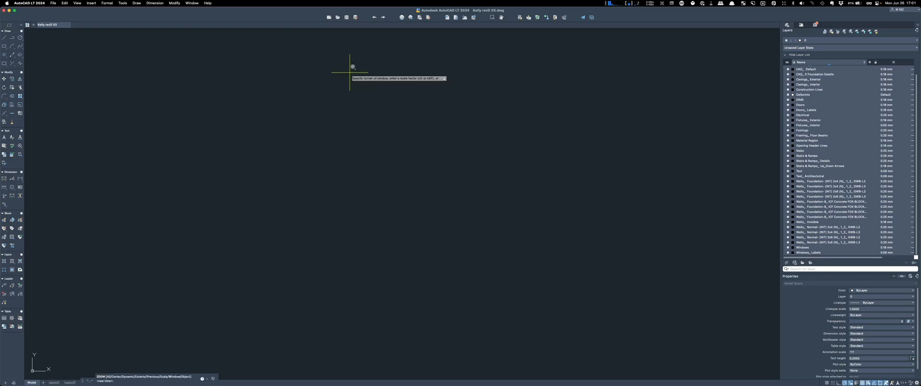
Step: Delete the six stray objects of the rectangular detail and zoom to extents
scroll(367, 137, down, 4)
click(413, 75)
click(639, 266)
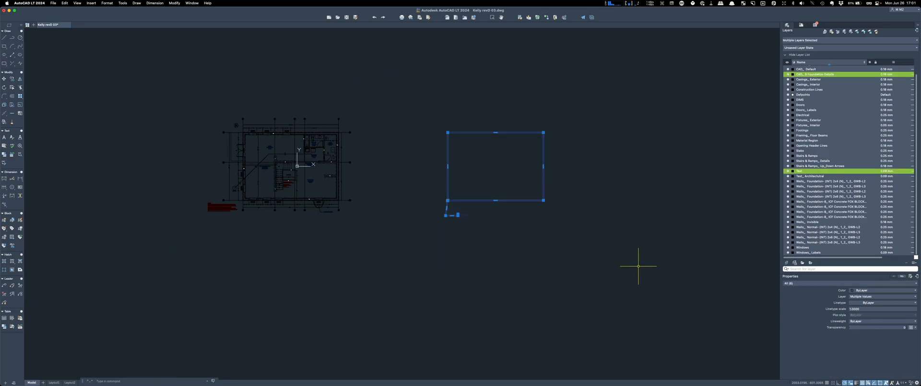
key(Delete)
text(z)
key(Return)
text(e)
key(Return)
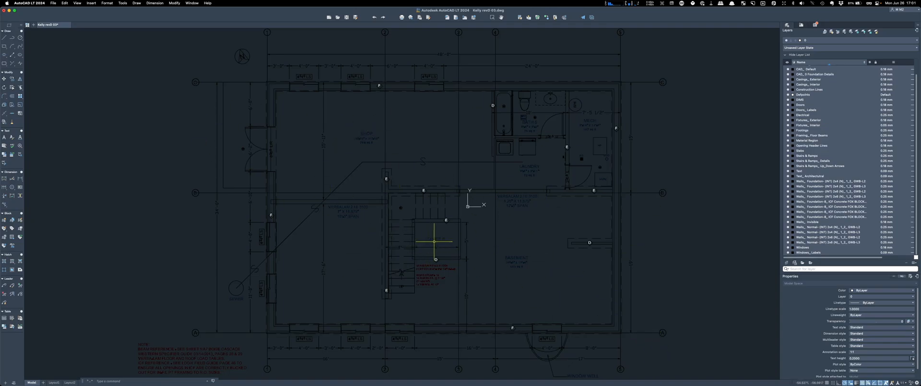
Step: Glance at the Layout1 paper sheet, then return to model space
mouse_move(447, 200)
click(53, 382)
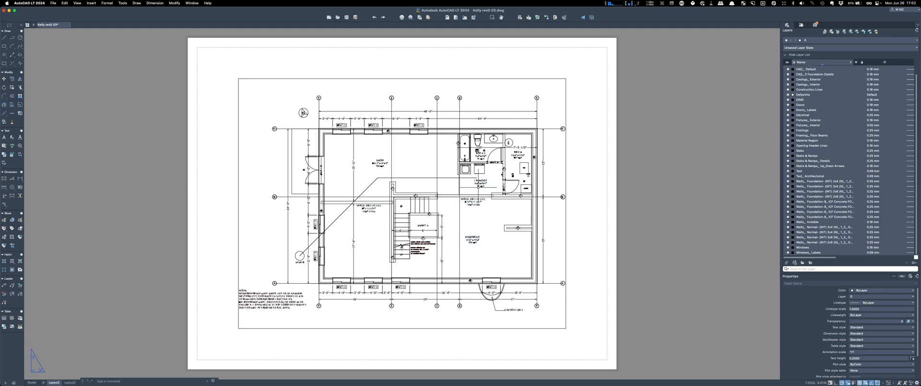
scroll(478, 186, up, 4)
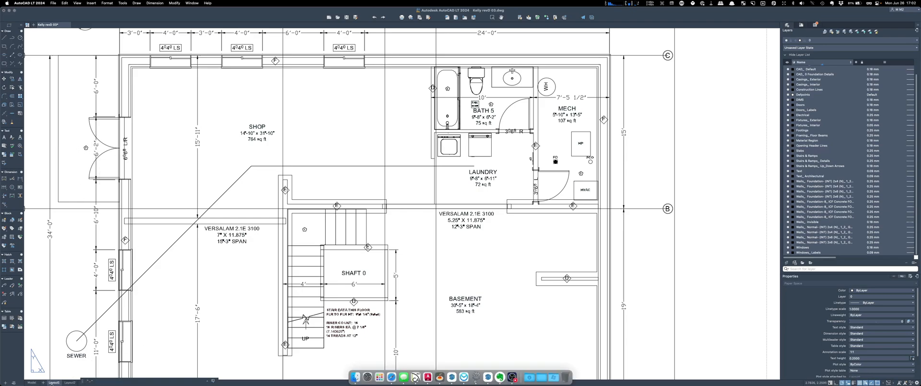
click(32, 382)
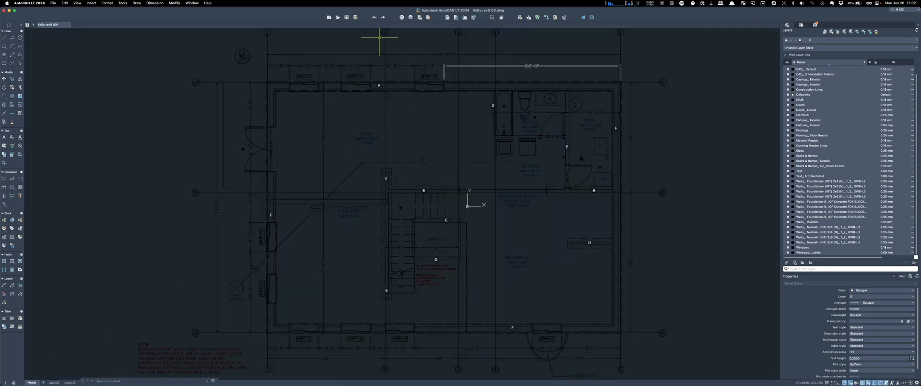
Step: In Text Style, switch the Standard style's font to AR_Modified_2 and apply it
click(107, 3)
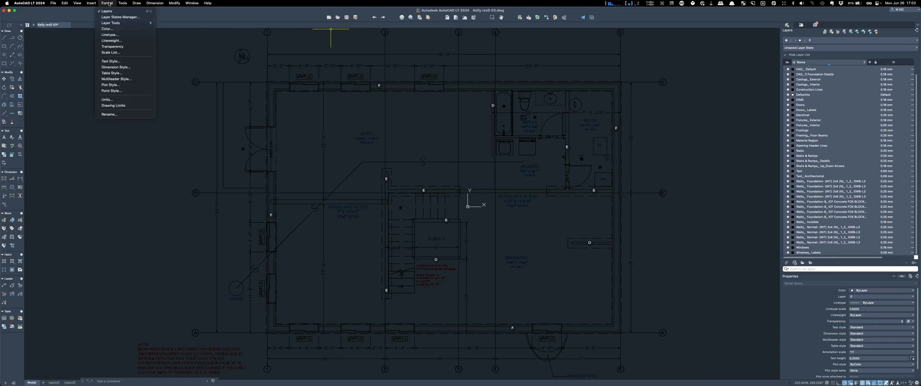
click(126, 61)
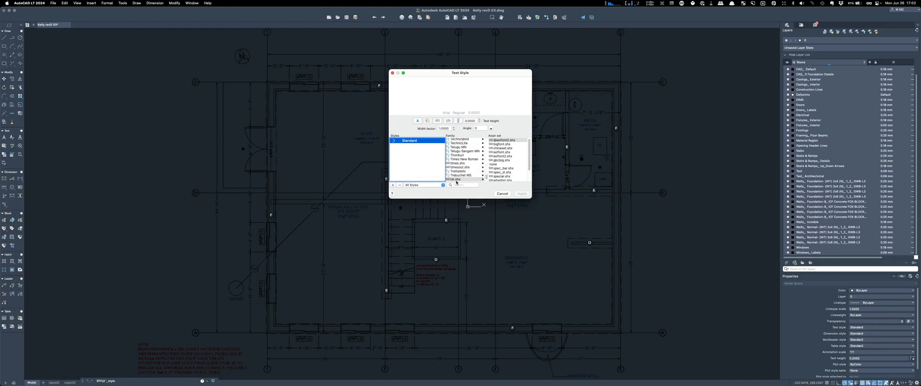
scroll(458, 175, up, 10)
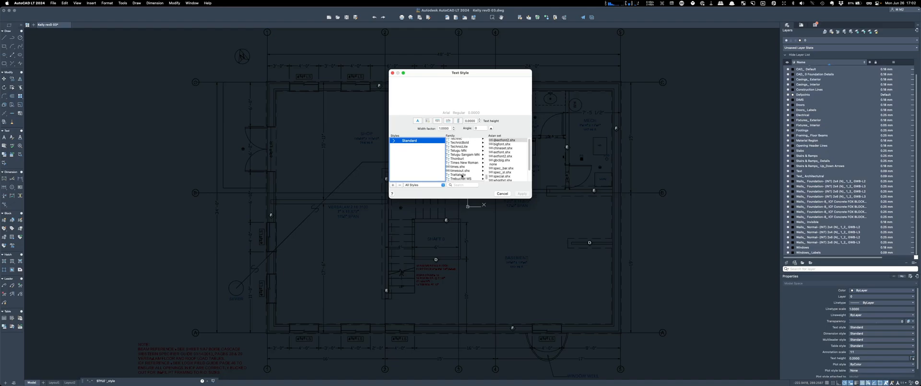
scroll(458, 173, up, 10)
scroll(459, 173, down, 5)
scroll(460, 171, down, 5)
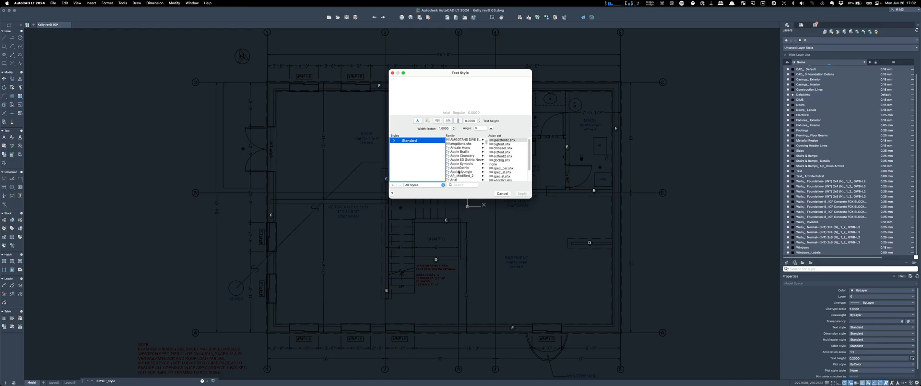
click(466, 176)
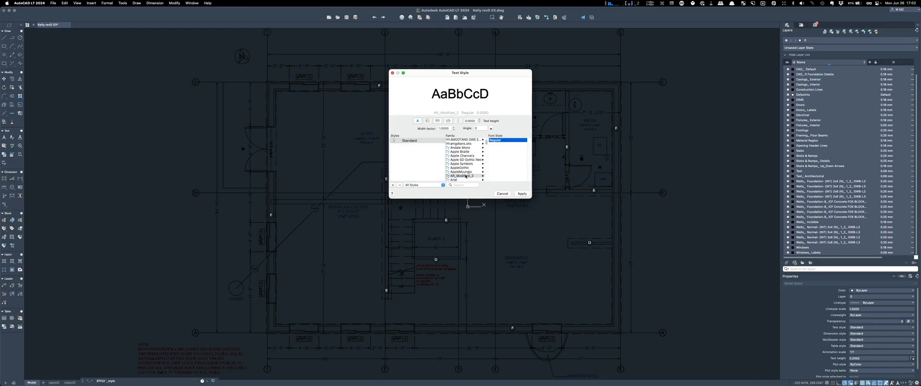
click(524, 194)
click(504, 194)
scroll(216, 205, up, 7)
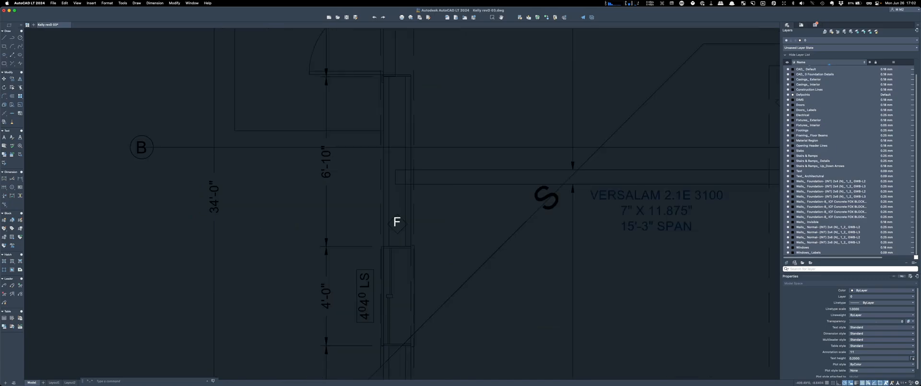
scroll(223, 168, down, 7)
scroll(335, 165, up, 2)
scroll(341, 127, down, 4)
scroll(304, 243, up, 8)
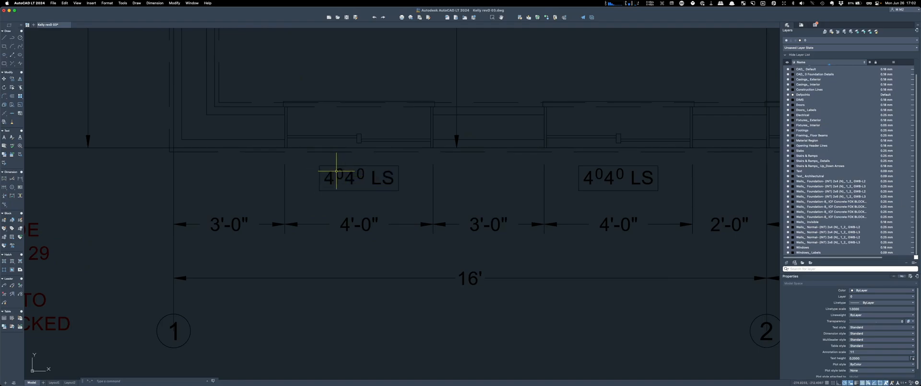
scroll(265, 222, down, 5)
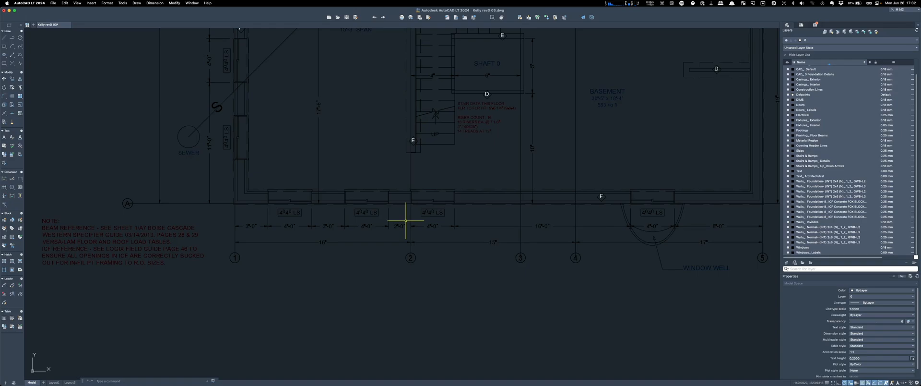
scroll(335, 294, down, 3)
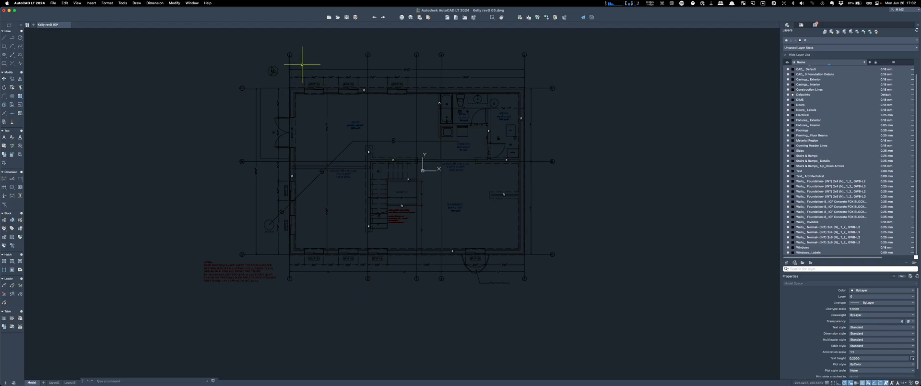
scroll(403, 78, up, 2)
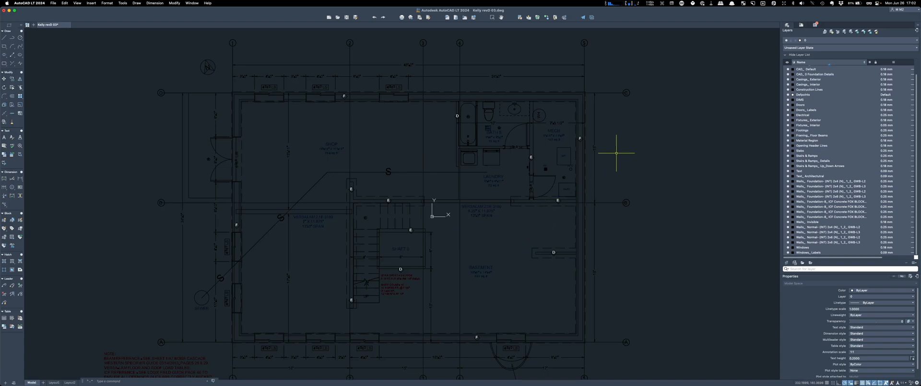
Step: Set the Modelspace background colour to Cream in Settings, after briefly trying White
click(35, 3)
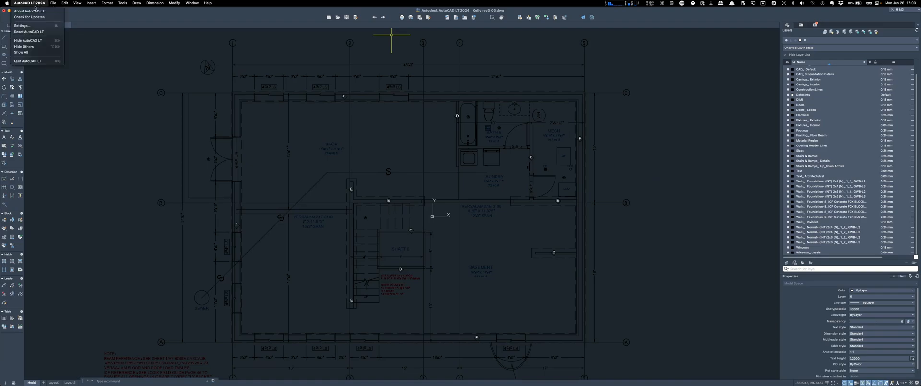
click(29, 24)
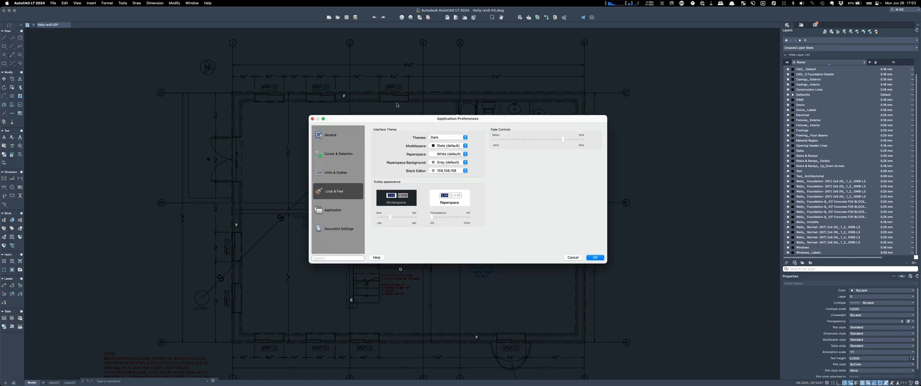
click(465, 146)
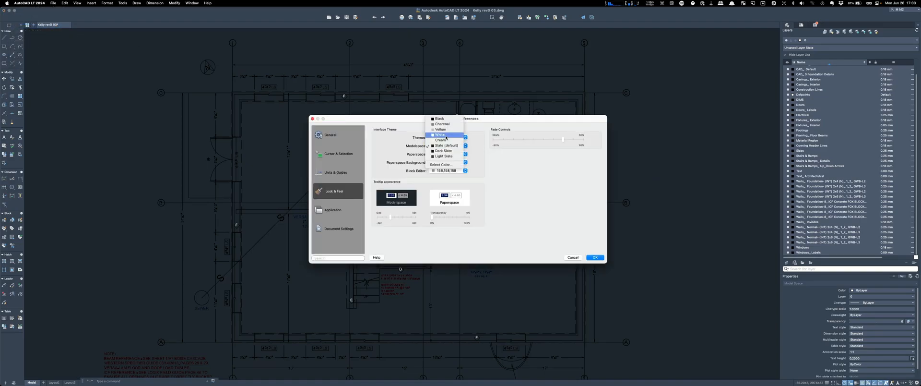
click(446, 135)
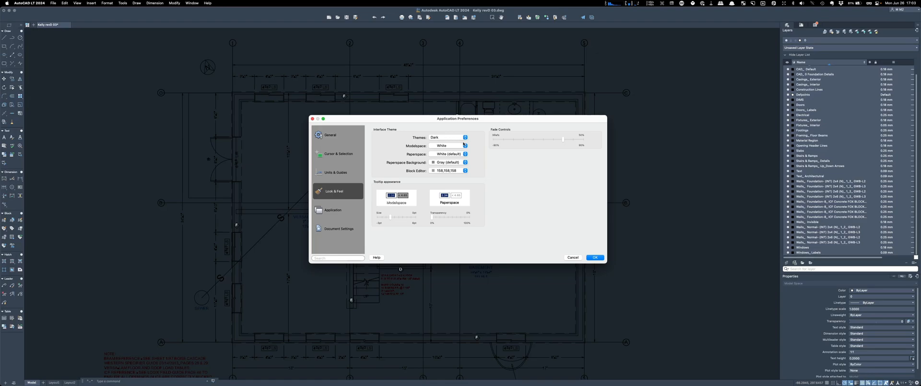
click(465, 145)
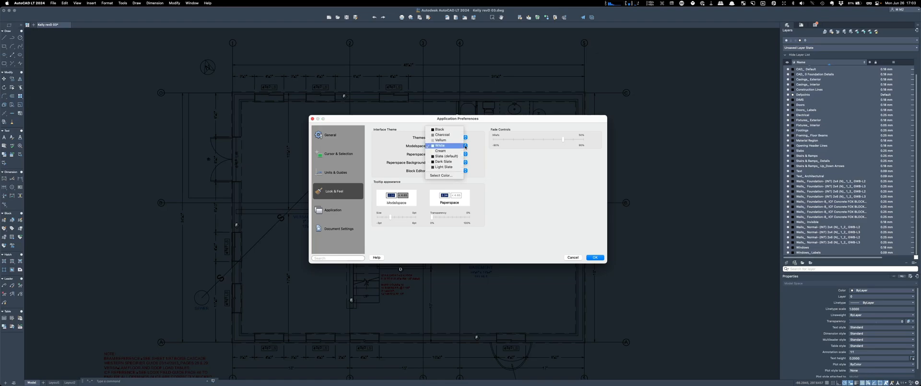
click(440, 151)
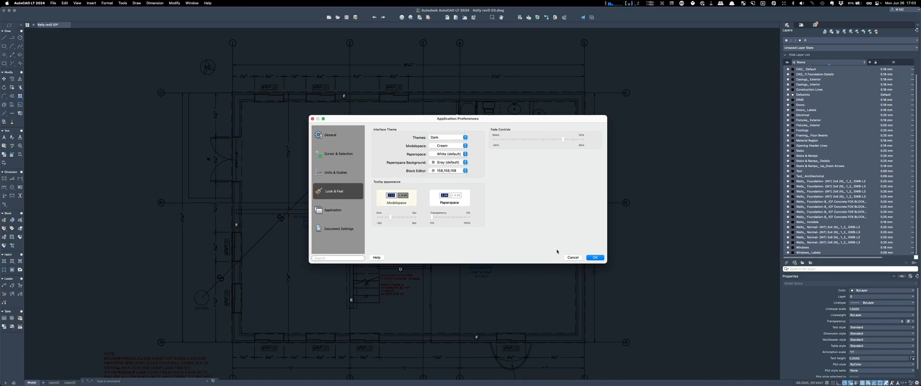
click(594, 257)
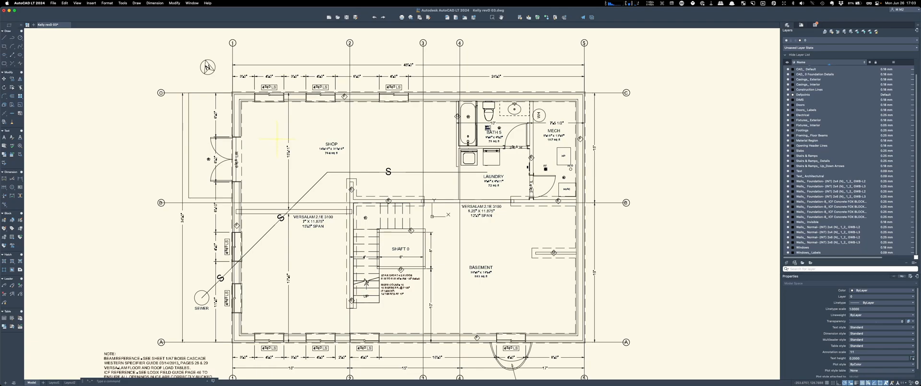
Step: Zoom in on the C grid bubble at the upper left of the plan
scroll(422, 287, down, 2)
scroll(410, 288, up, 5)
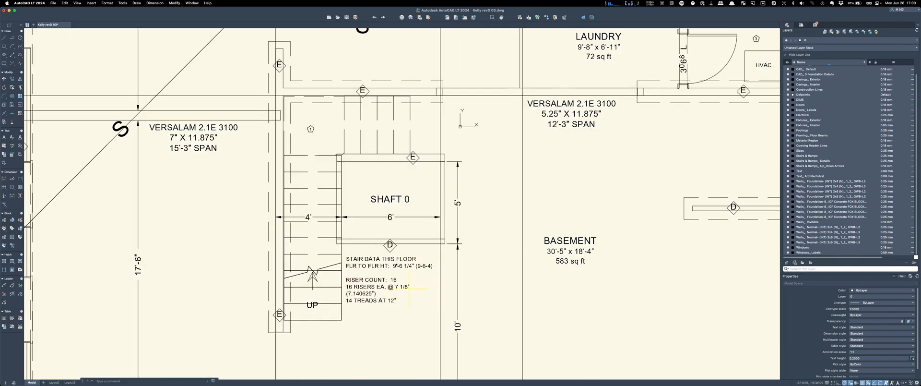
scroll(460, 272, down, 3)
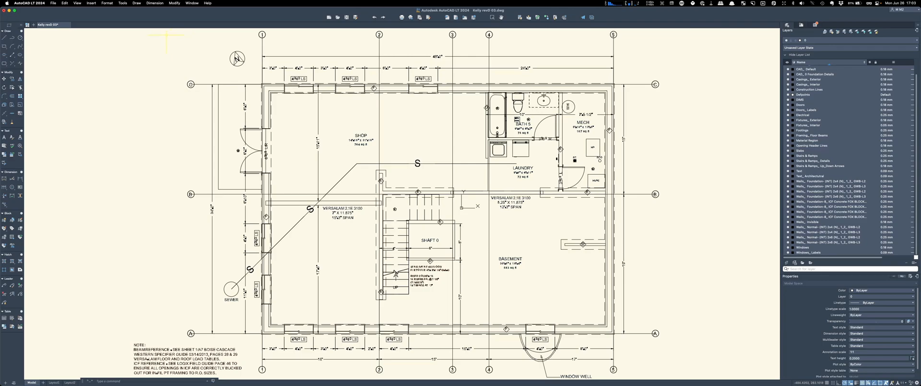
scroll(177, 68, up, 8)
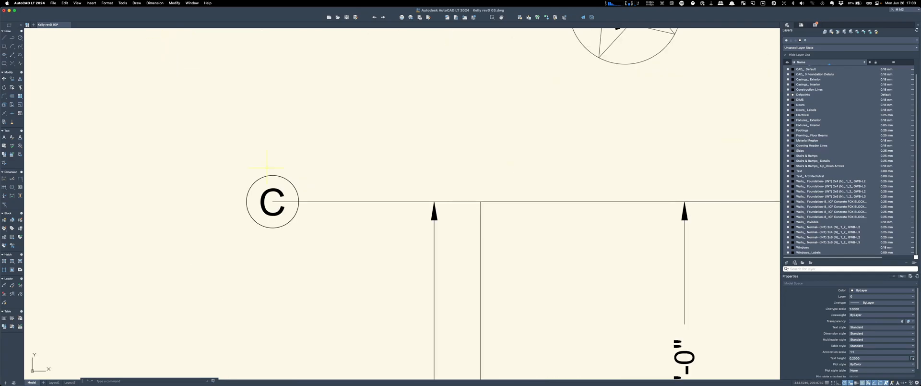
Step: Stretch grid line C's end grip back to the bubble circle's edge
click(321, 223)
click(266, 208)
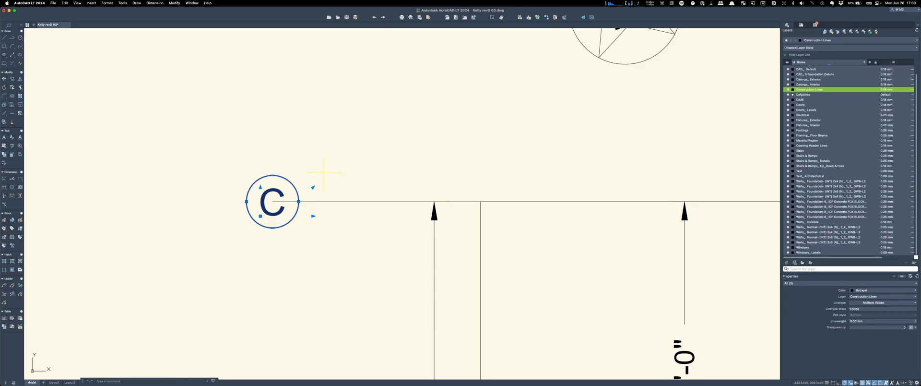
key(Escape)
click(359, 202)
mouse_move(274, 202)
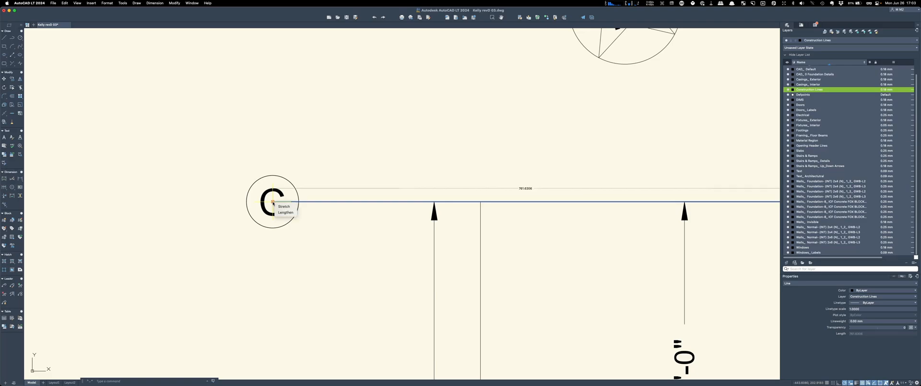
click(273, 202)
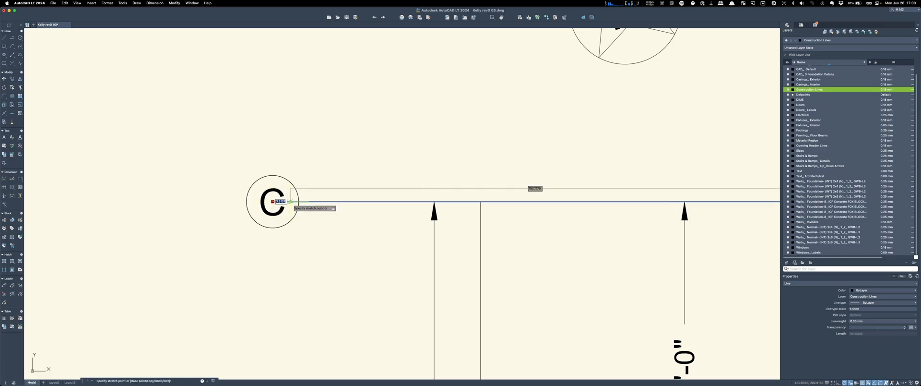
click(299, 203)
key(Escape)
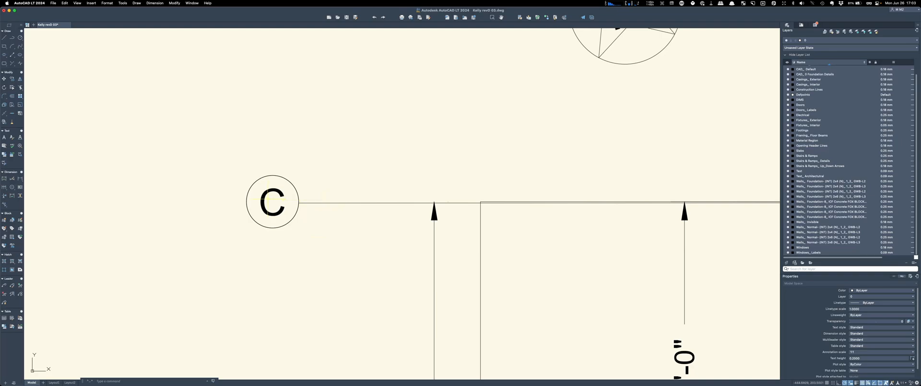
Step: Zoom over to the basement stair and laundry area
scroll(300, 202, up, 5)
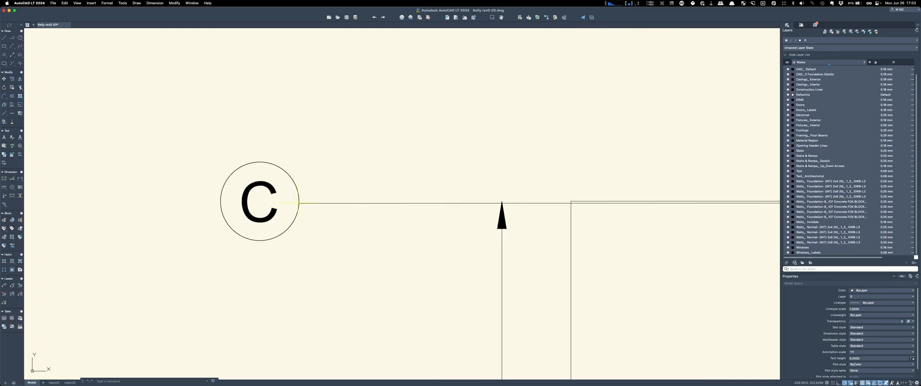
scroll(299, 202, down, 7)
scroll(298, 203, down, 2)
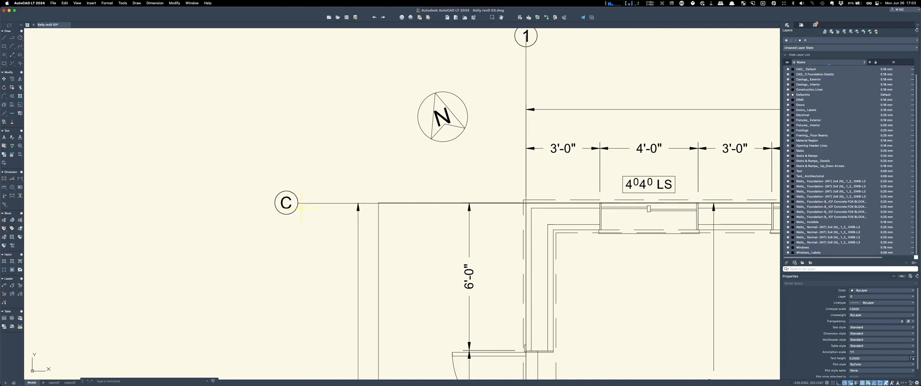
scroll(309, 200, down, 5)
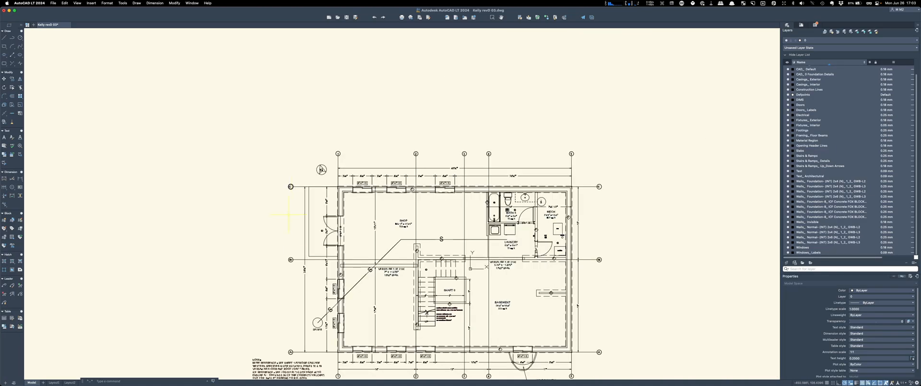
scroll(276, 247, up, 7)
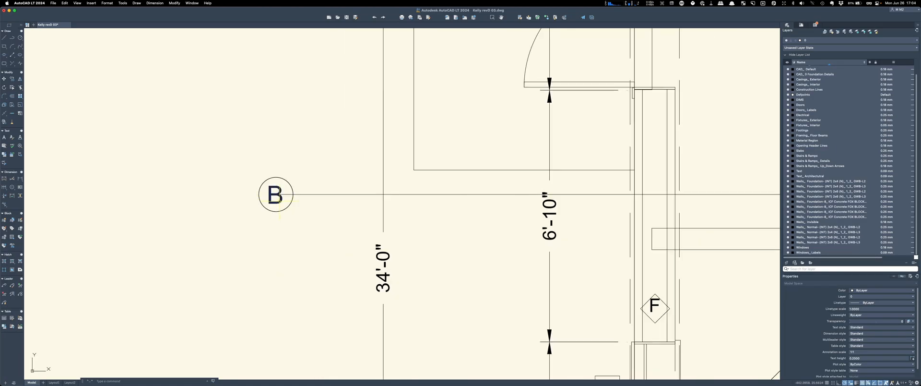
scroll(254, 194, down, 3)
scroll(248, 195, down, 5)
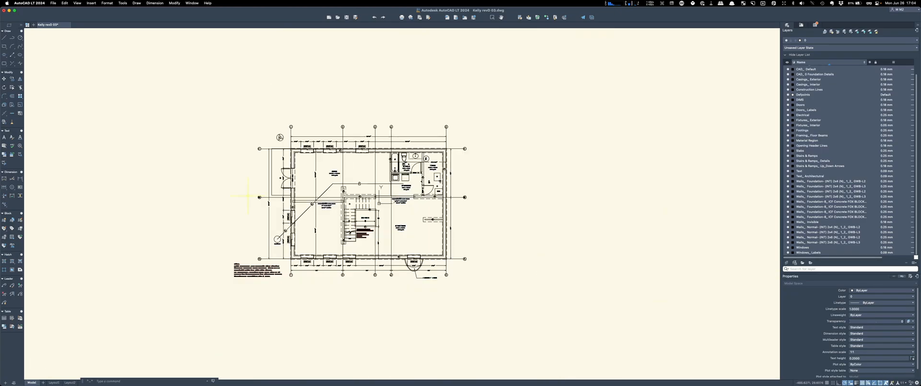
scroll(326, 207, up, 6)
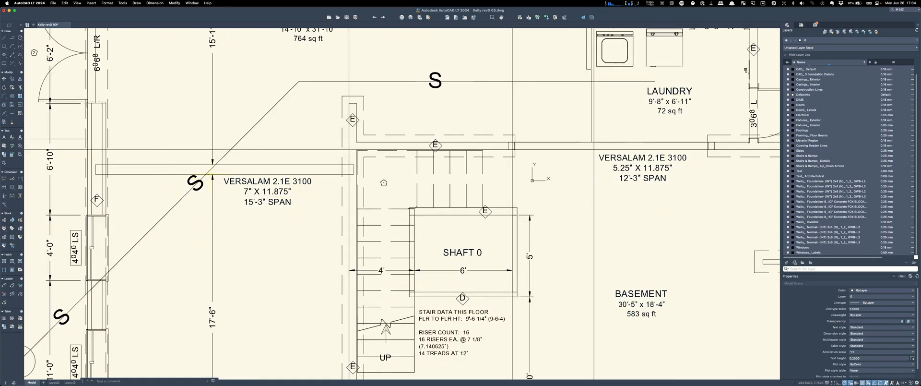
Step: Change the sewer polyline's linetype from Sewer (large) to Dash, then deselect it
click(264, 115)
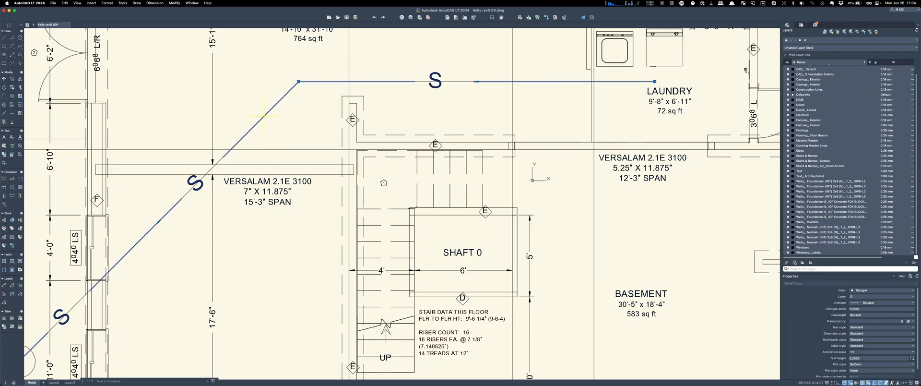
scroll(217, 165, up, 5)
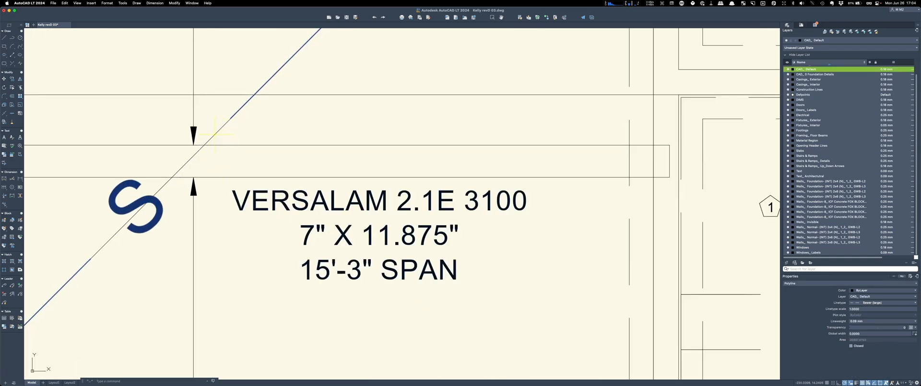
scroll(248, 190, down, 6)
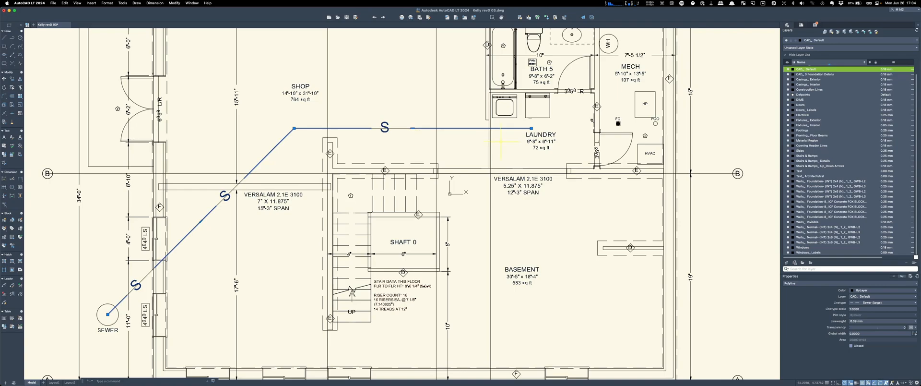
click(887, 303)
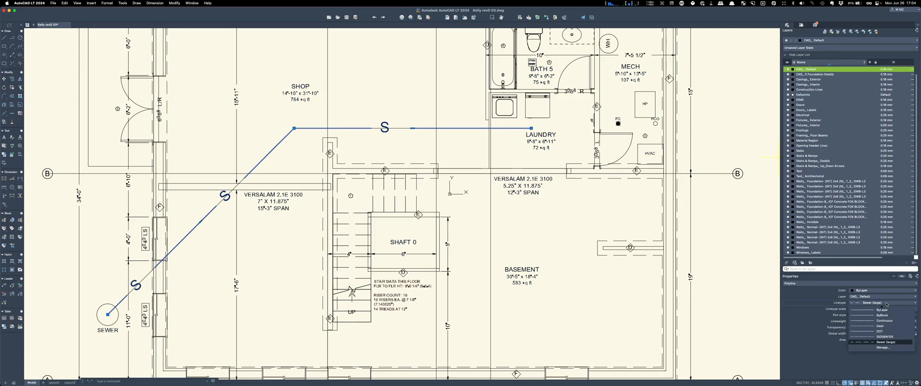
click(883, 326)
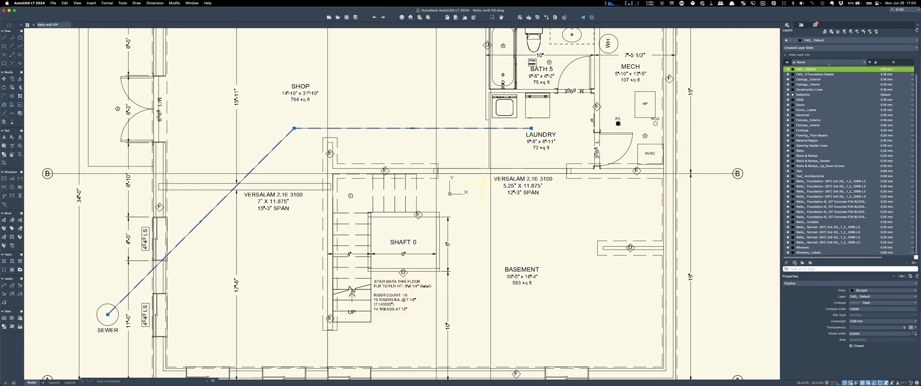
click(748, 209)
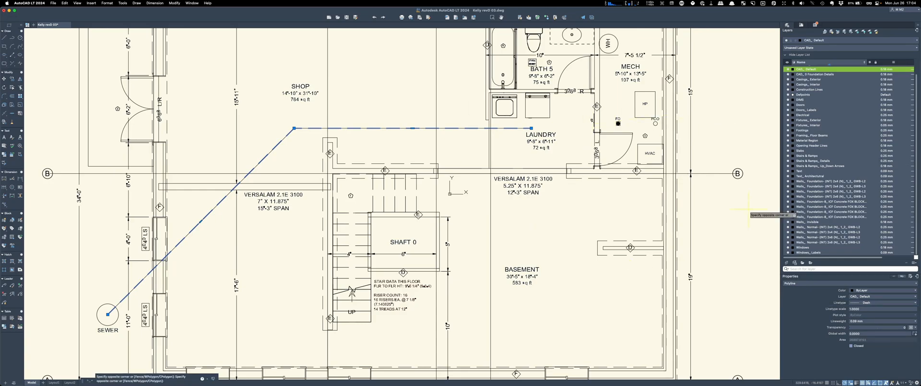
key(Escape)
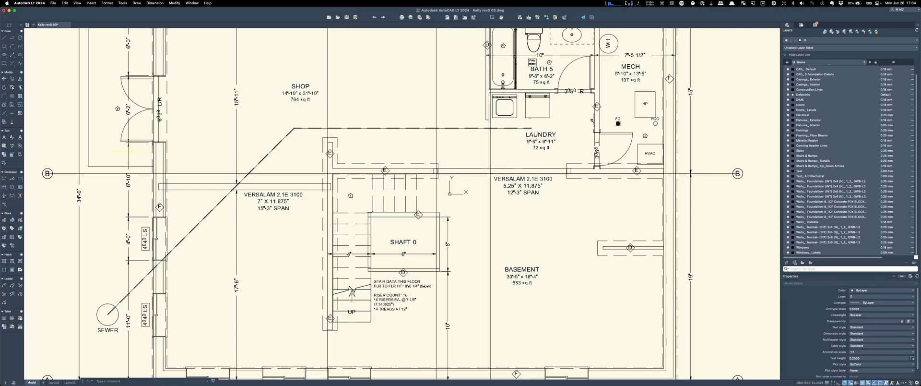
scroll(624, 226, down, 5)
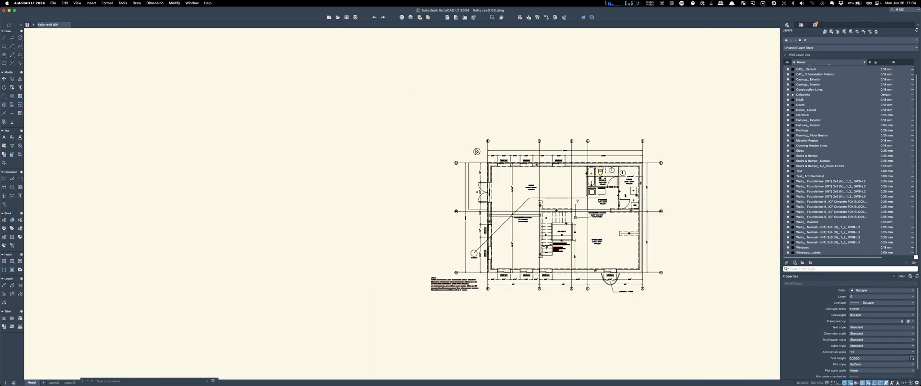
scroll(652, 294, up, 4)
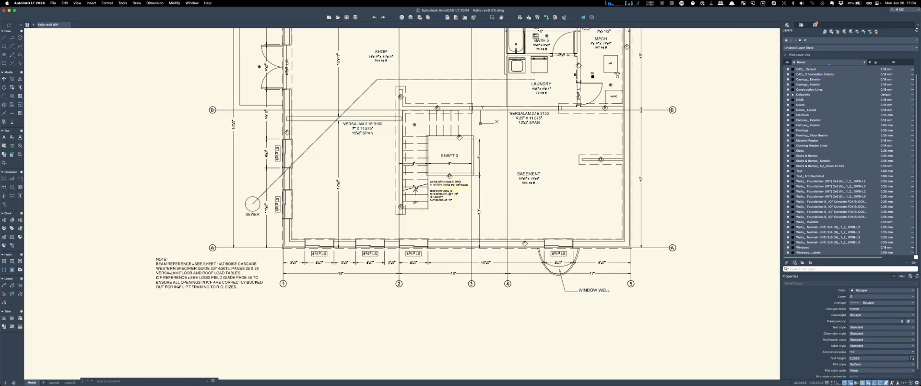
scroll(455, 188, up, 5)
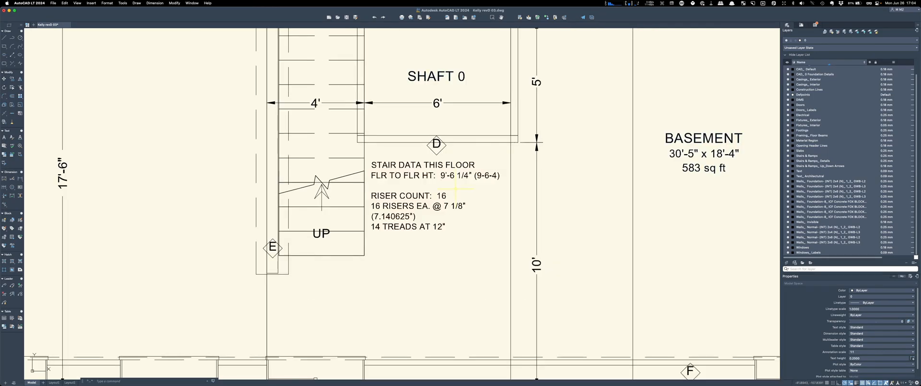
scroll(300, 323, down, 5)
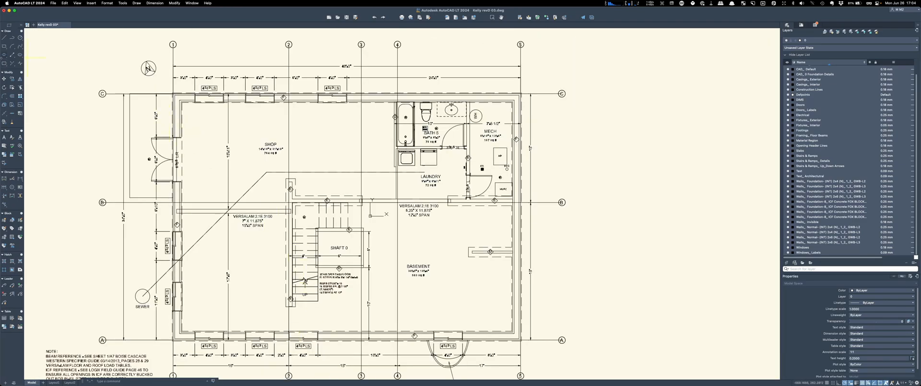
scroll(68, 141, up, 3)
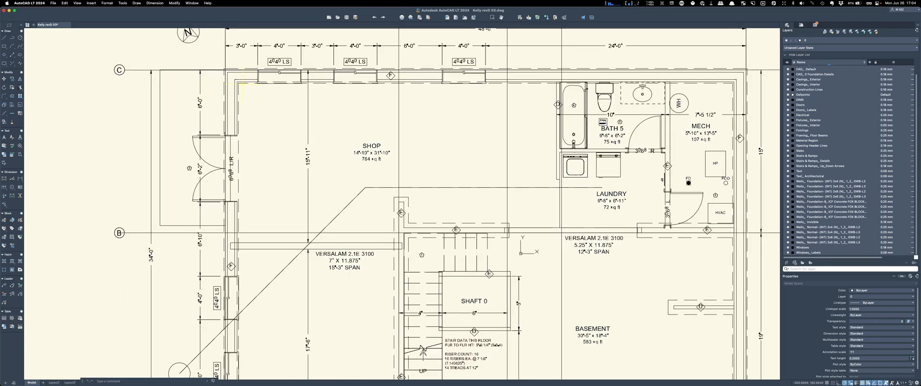
click(244, 83)
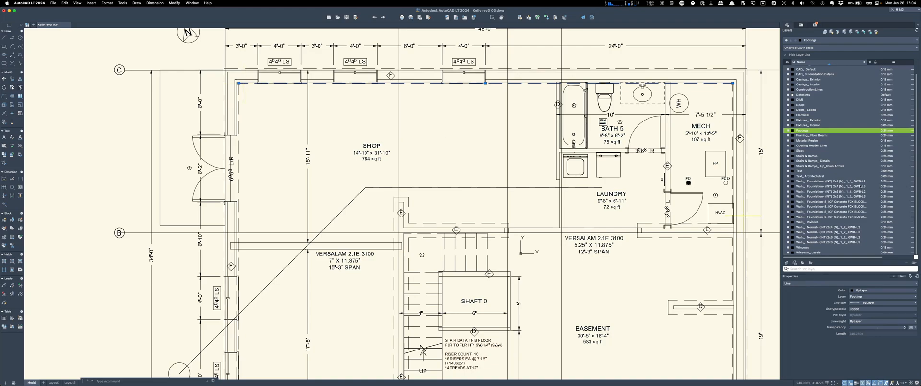
click(788, 130)
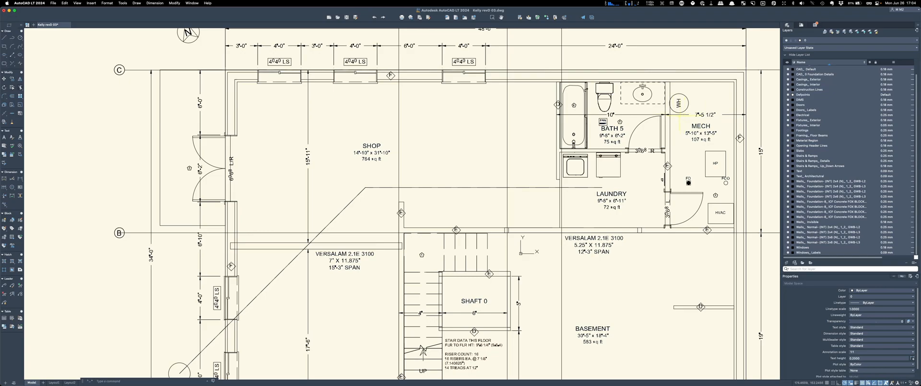
scroll(378, 80, down, 3)
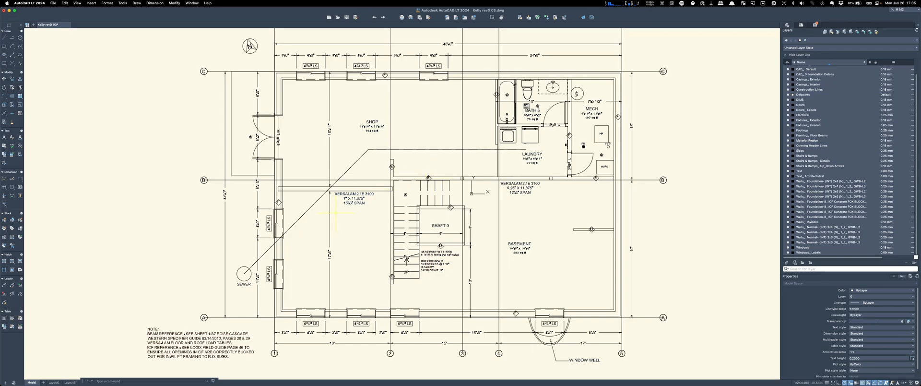
scroll(336, 213, down, 5)
scroll(262, 225, up, 8)
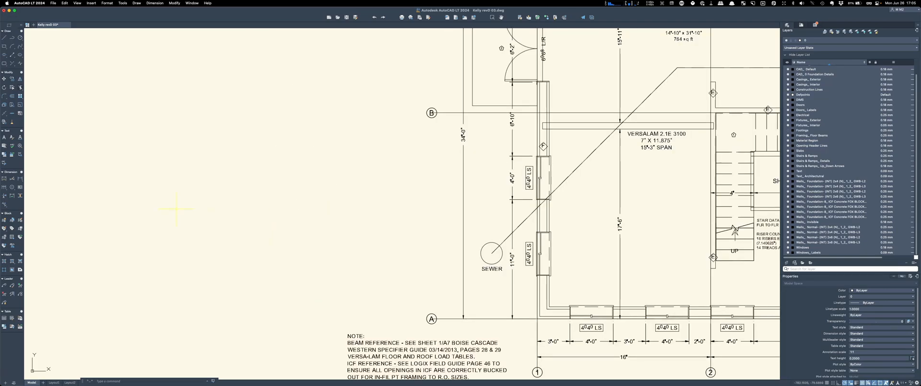
scroll(73, 203, down, 3)
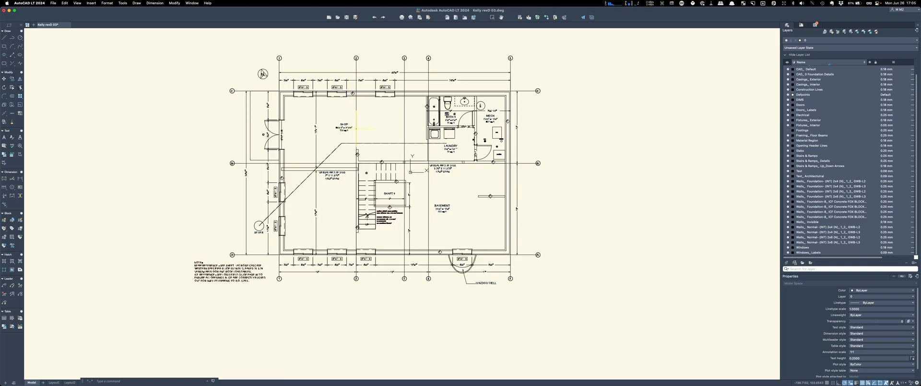
scroll(376, 168, up, 6)
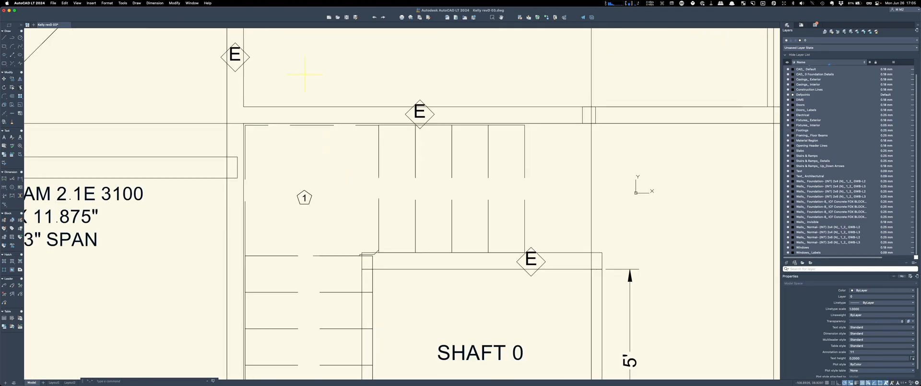
Step: Select a stair polyline and turn off its Stairs & Ramps_ Details layer
click(379, 171)
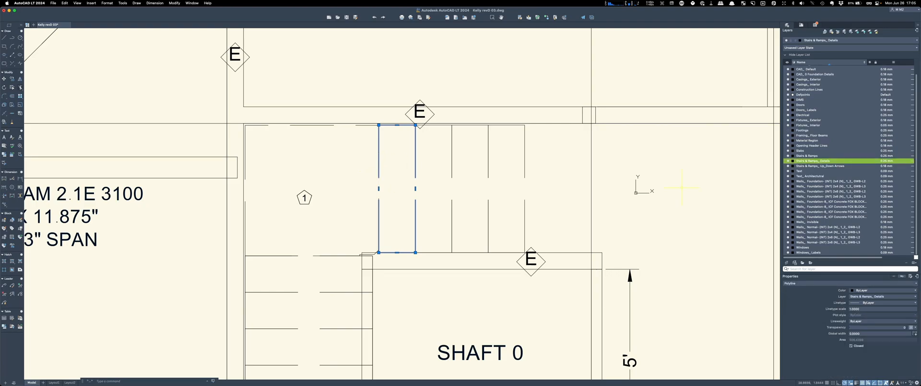
click(788, 161)
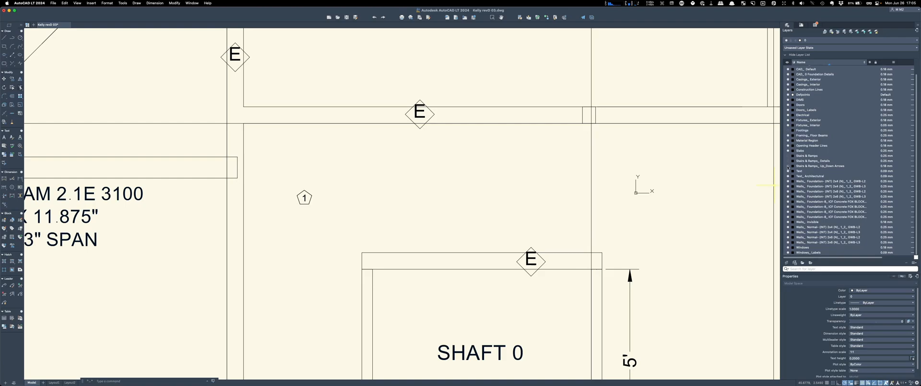
scroll(459, 175, down, 5)
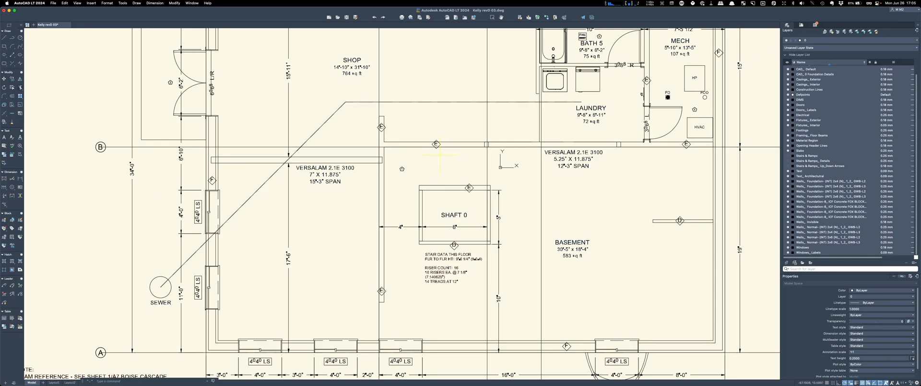
scroll(396, 181, down, 4)
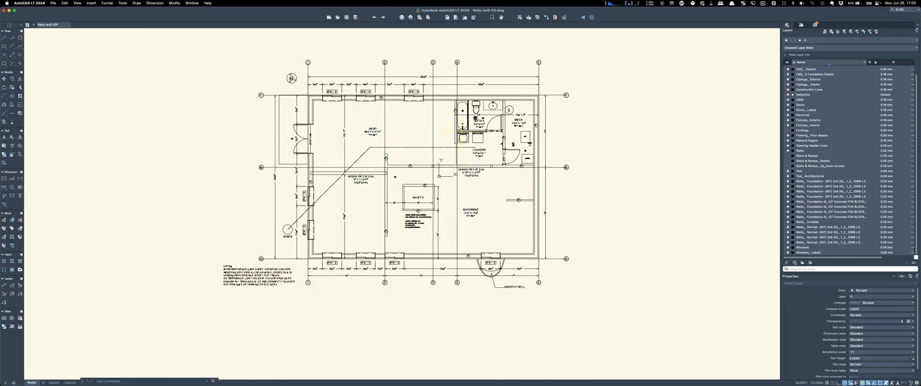
Step: Turn off the Construction Lines layer, then the DIMS layer, from selected objects
drag(463, 71, 412, 55)
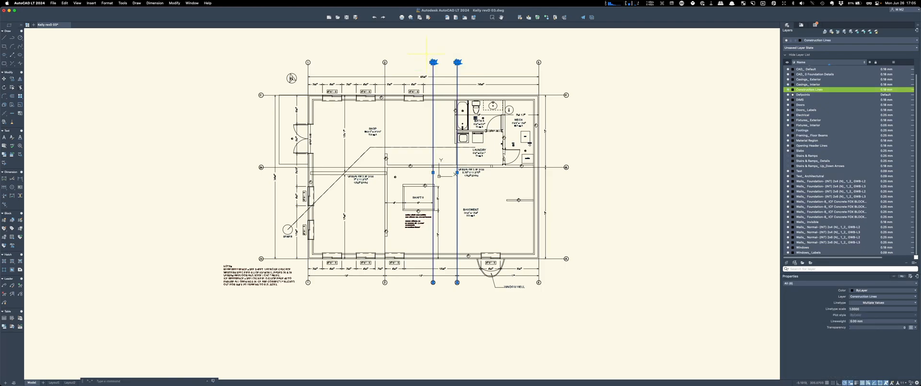
click(788, 90)
drag(629, 93, 652, 148)
scroll(527, 199, up, 2)
scroll(527, 199, up, 3)
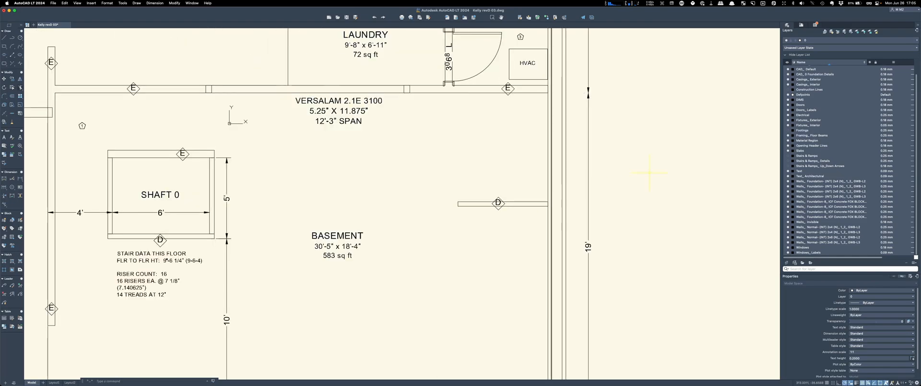
drag(649, 87, 577, 75)
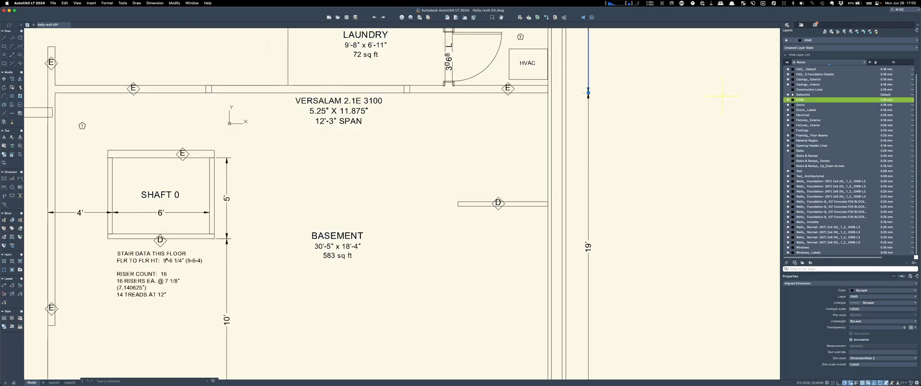
click(788, 101)
Step: Check the sewer polyline's layer, toggling CAD_ Default off and back on
click(674, 144)
scroll(670, 143, down, 5)
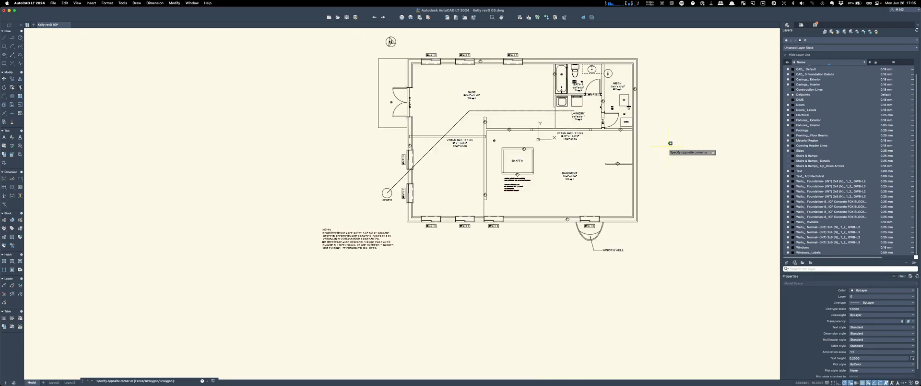
key(Escape)
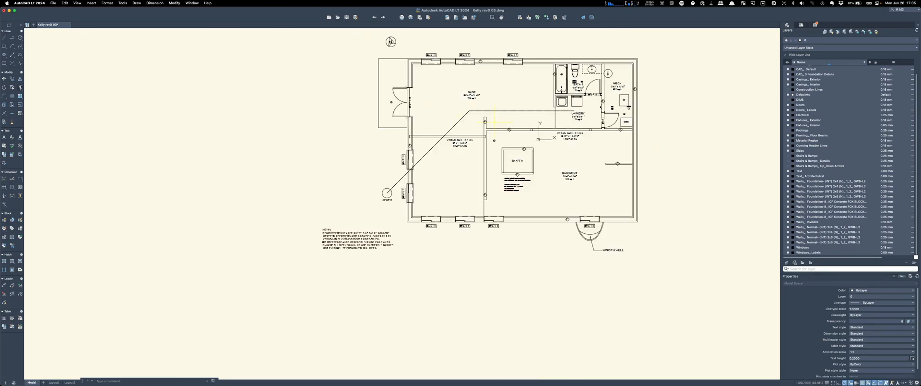
click(463, 117)
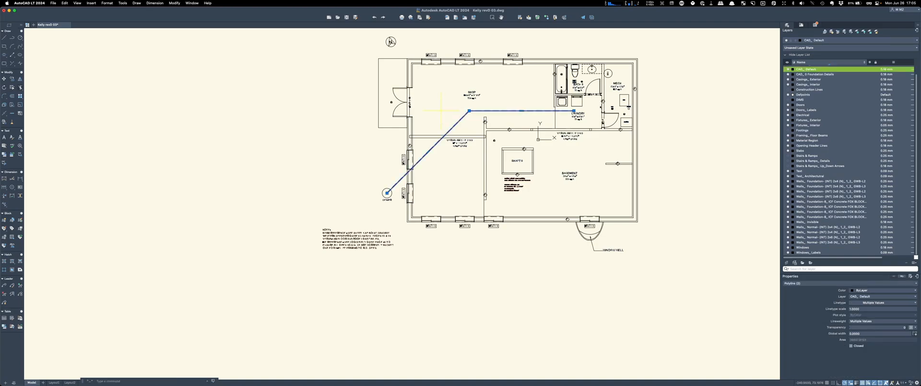
click(788, 70)
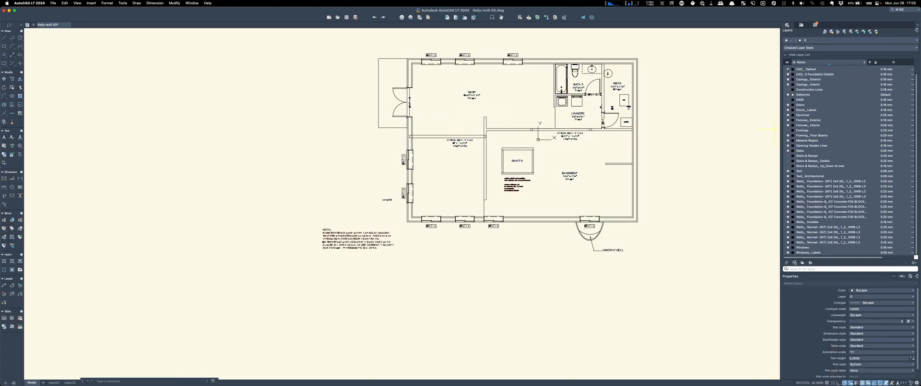
click(788, 70)
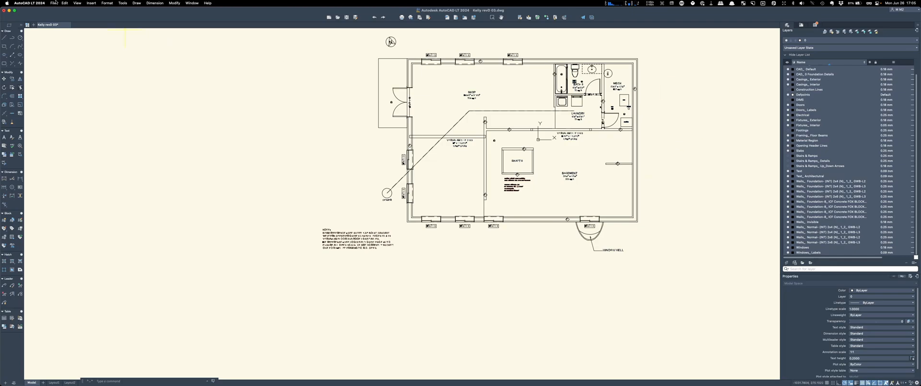
Step: Set the Modelspace background to Slate in Settings and look over the plan
click(29, 3)
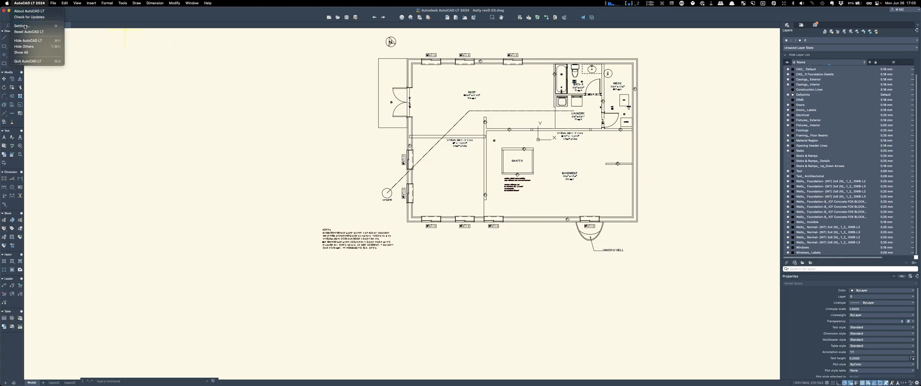
click(26, 25)
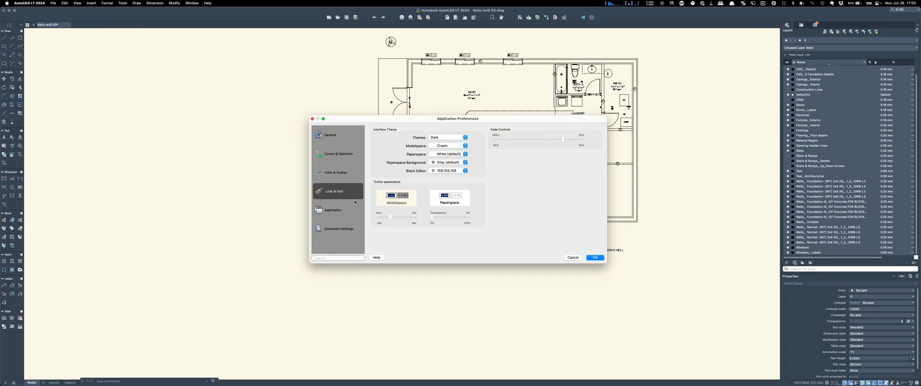
click(465, 146)
click(439, 151)
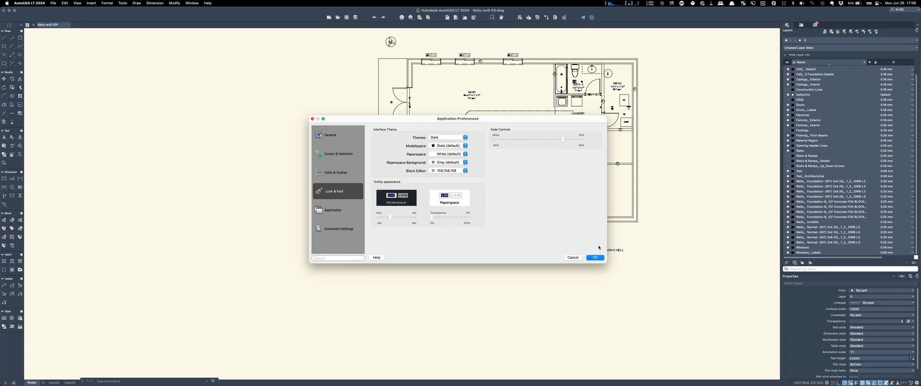
click(596, 257)
scroll(436, 247, down, 5)
scroll(406, 239, up, 1)
scroll(406, 239, up, 6)
scroll(480, 125, down, 4)
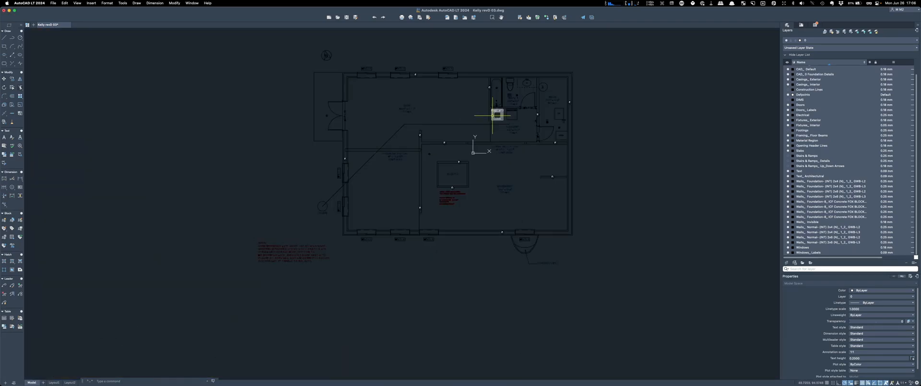
mouse_move(493, 115)
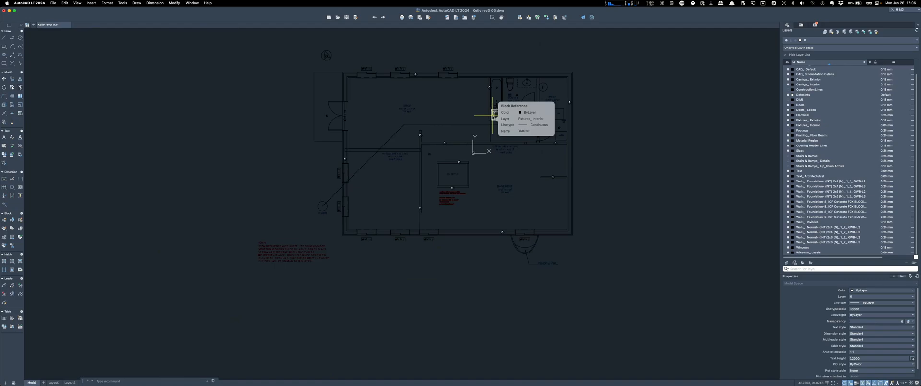